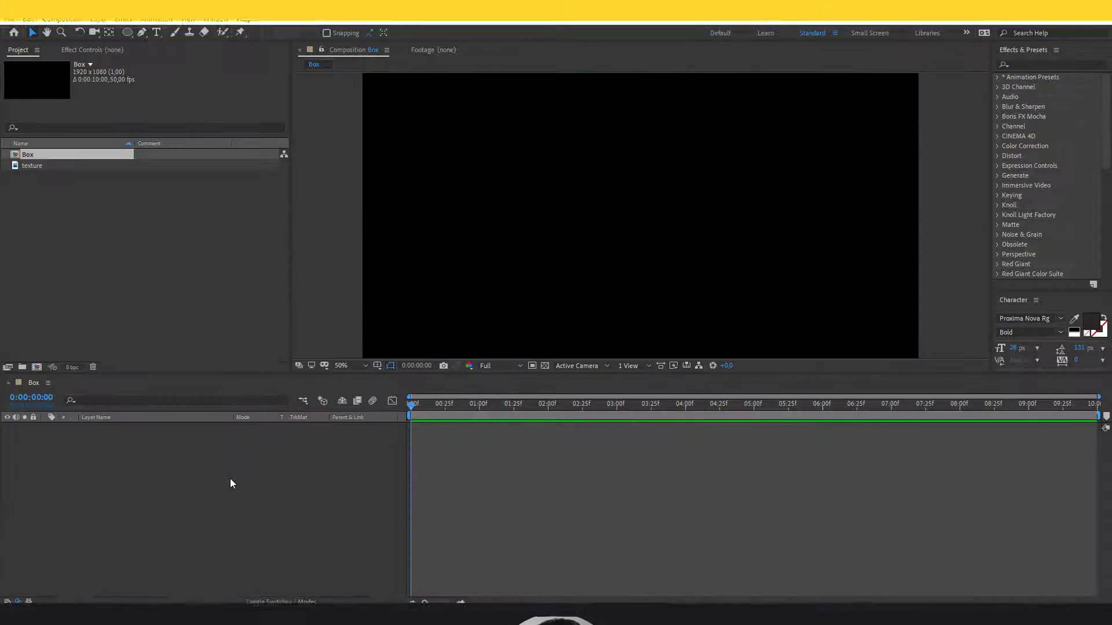
# Create a composition-sized solid layer named E3D in the Box composition
pyautogui.rightClick(110, 461)
pyautogui.moveTo(154, 470)
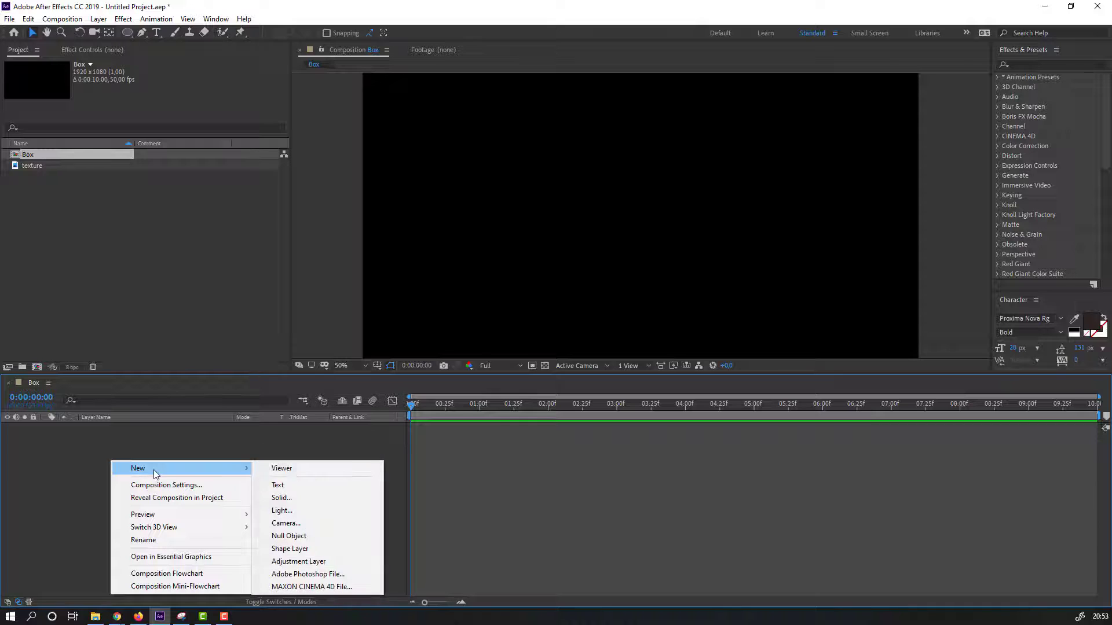
pyautogui.click(282, 500)
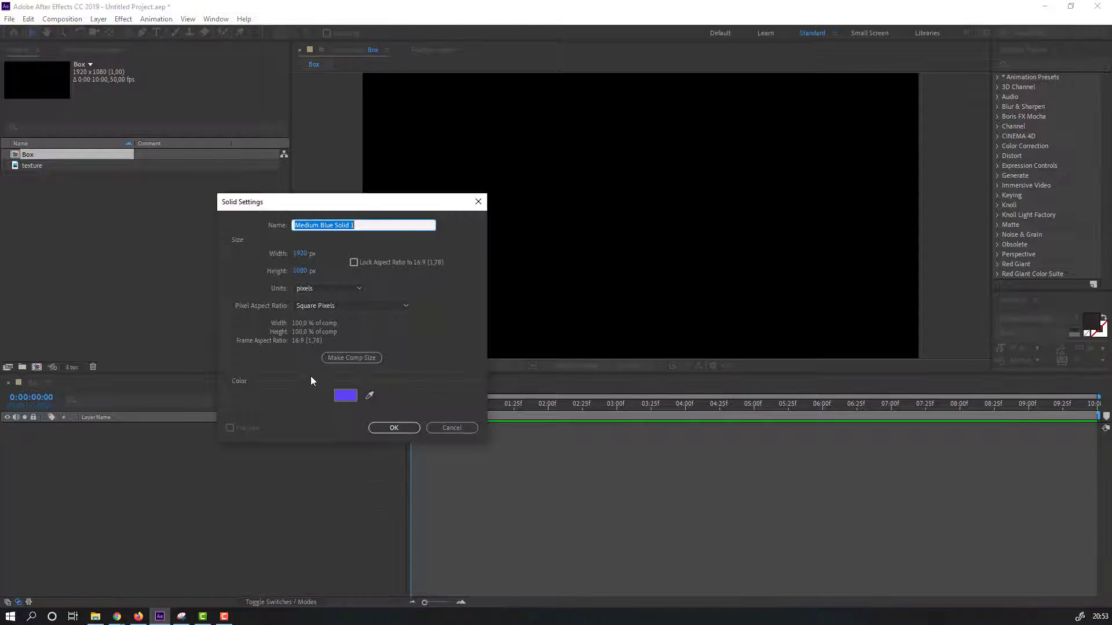
pyautogui.write('E3D')
pyautogui.click(393, 428)
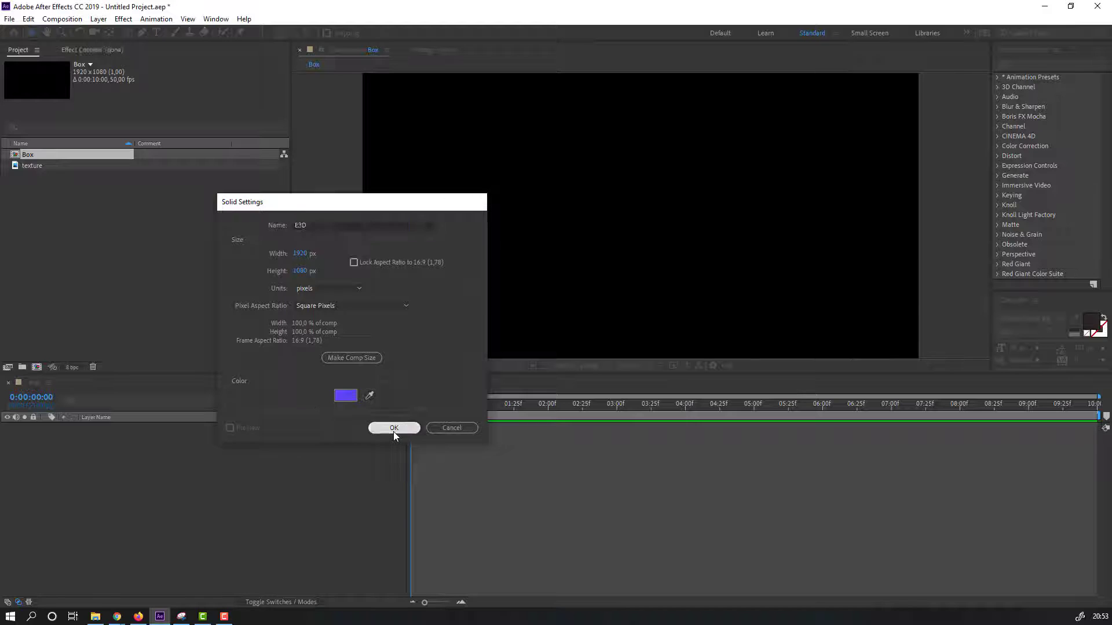
# Apply the Video Copilot Element effect to the E3D solid
pyautogui.click(124, 18)
pyautogui.moveTo(265, 620)
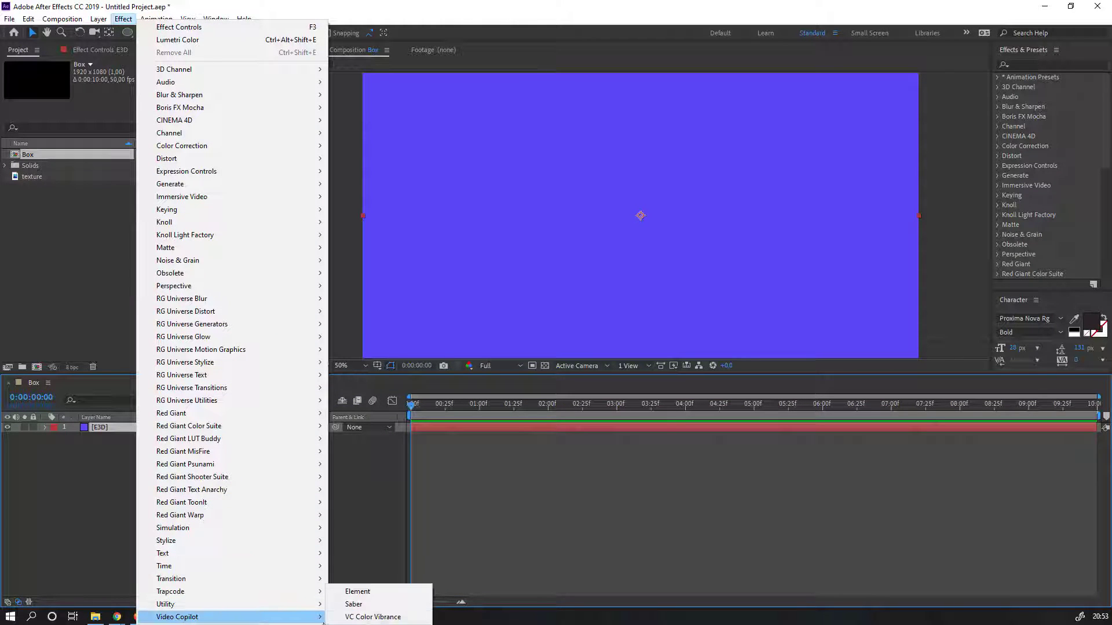
pyautogui.click(356, 592)
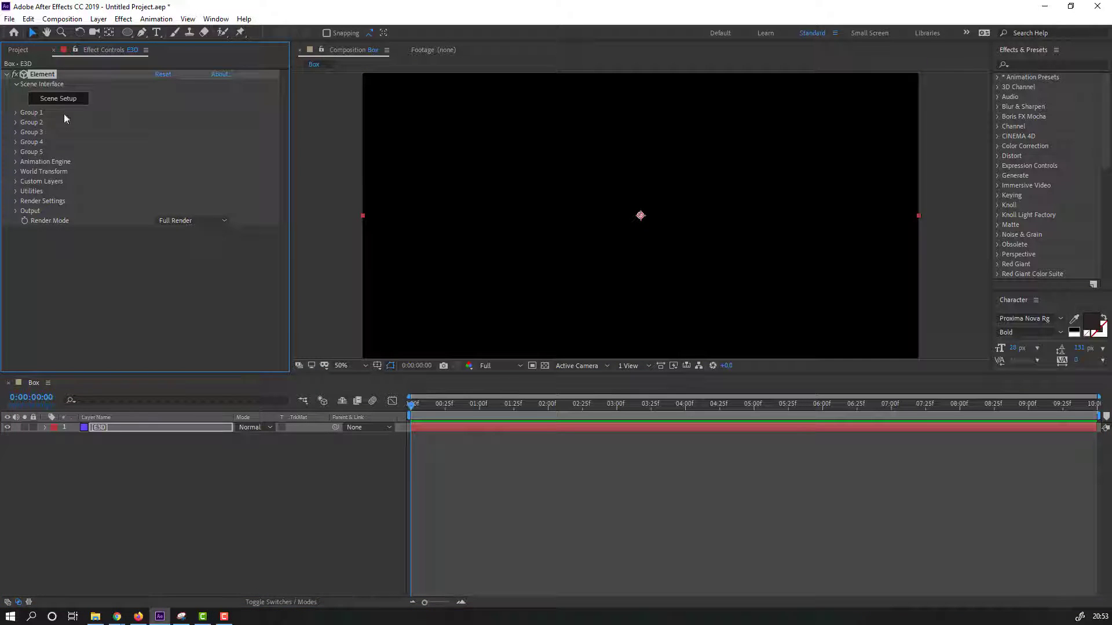
# Preview the texture image, add it to the Box composition below the E3D layer, and hide it
pyautogui.click(18, 51)
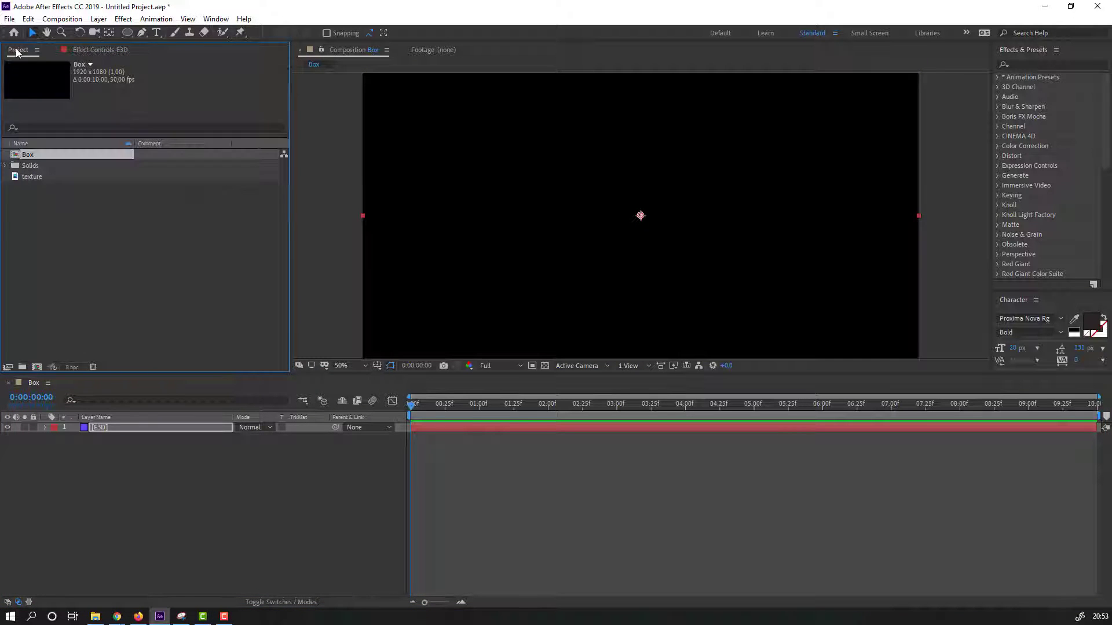
pyautogui.doubleClick(36, 177)
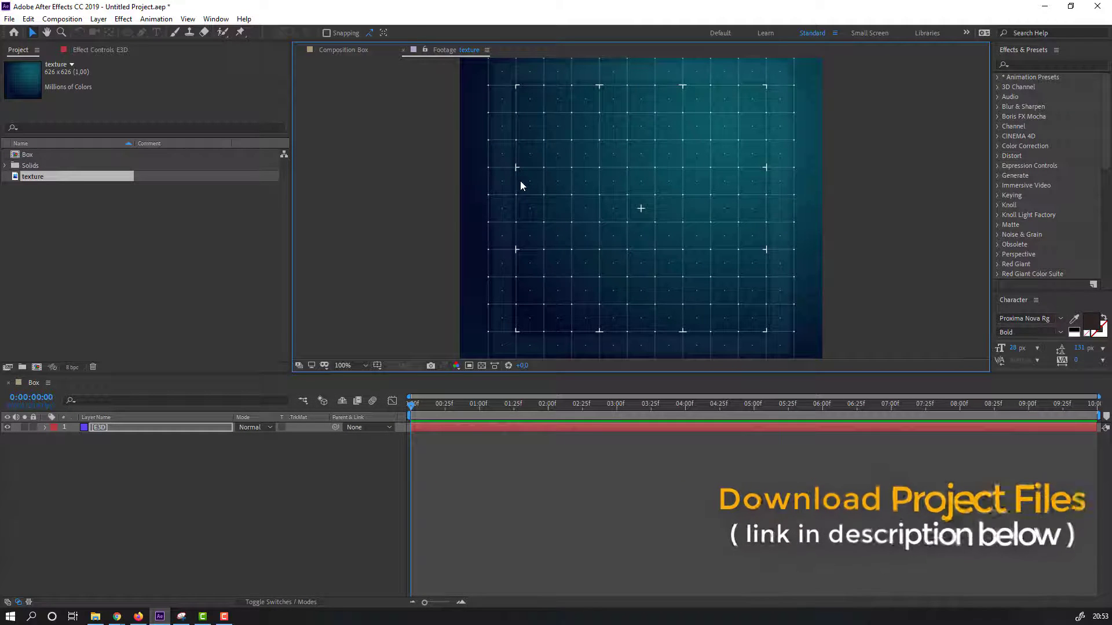
pyautogui.click(340, 49)
pyautogui.moveTo(29, 179); pyautogui.dragTo(117, 461)
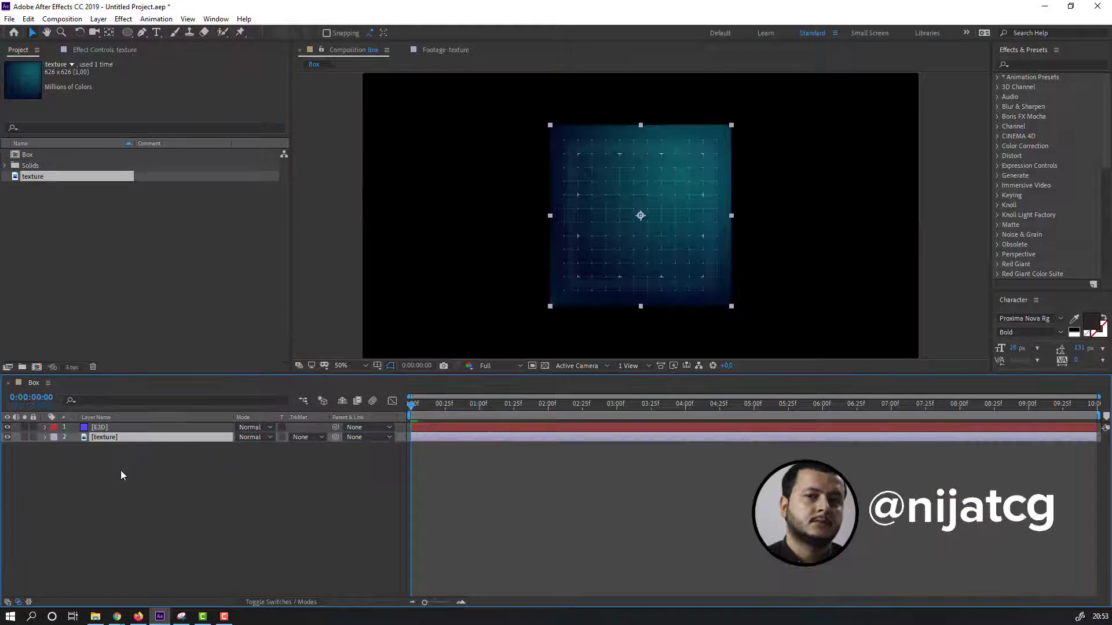
pyautogui.click(7, 437)
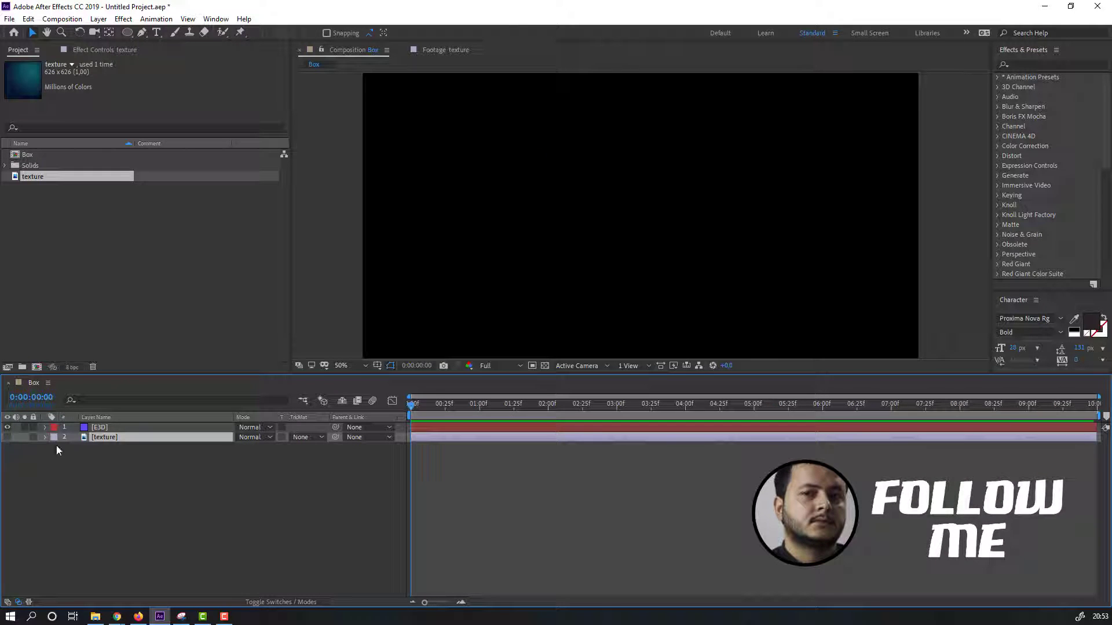
# Assign the texture layer as Layer 1 of the Element effect's custom texture maps on E3D
pyautogui.click(104, 430)
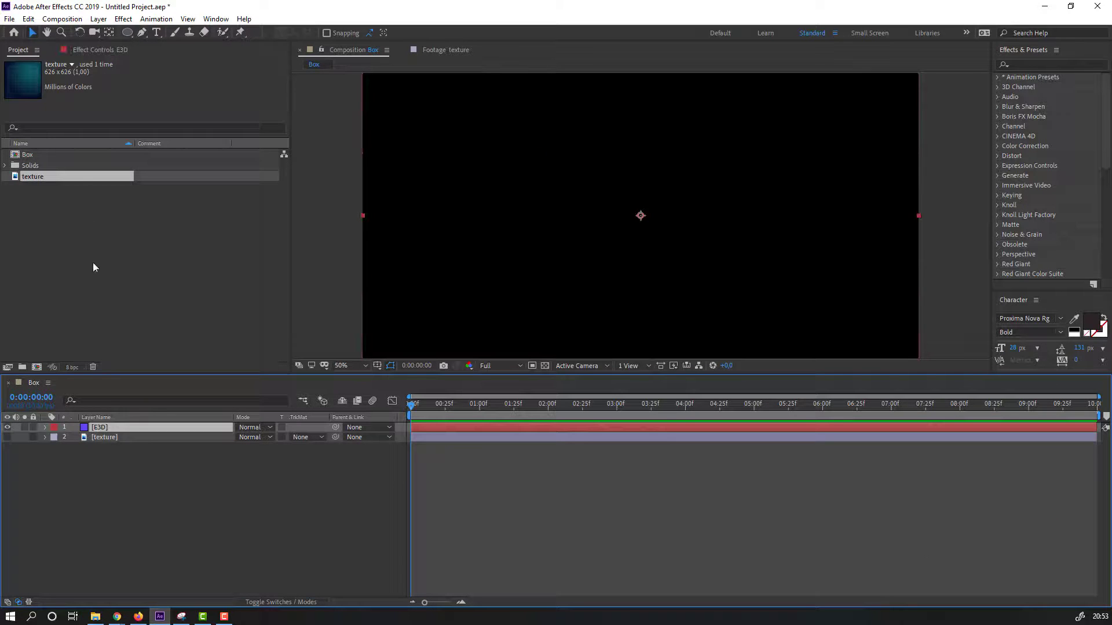
pyautogui.click(92, 50)
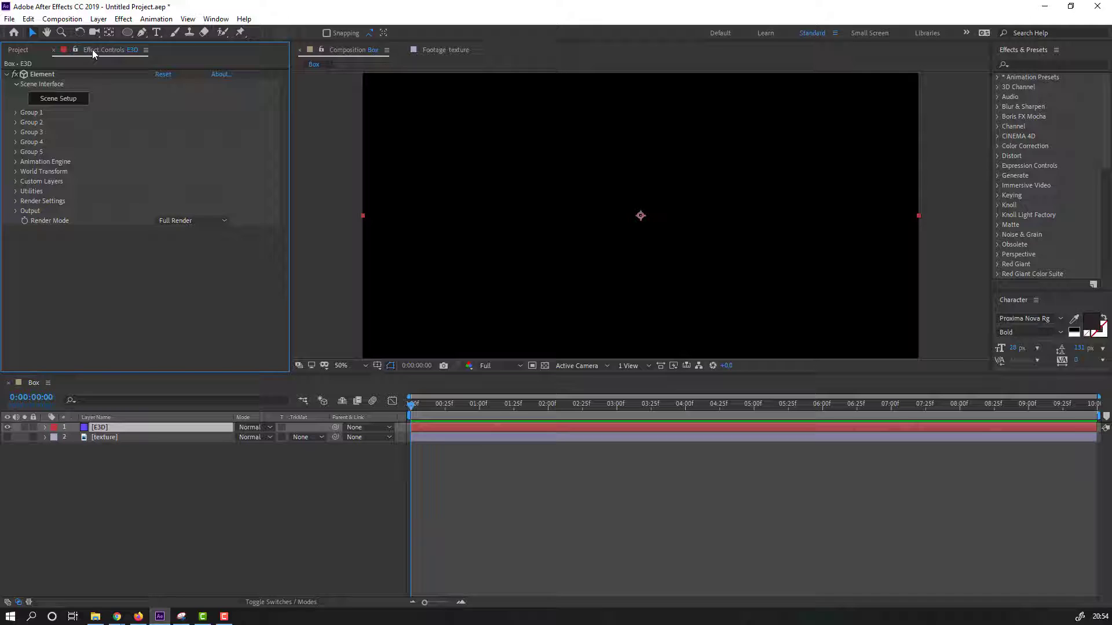
pyautogui.click(16, 182)
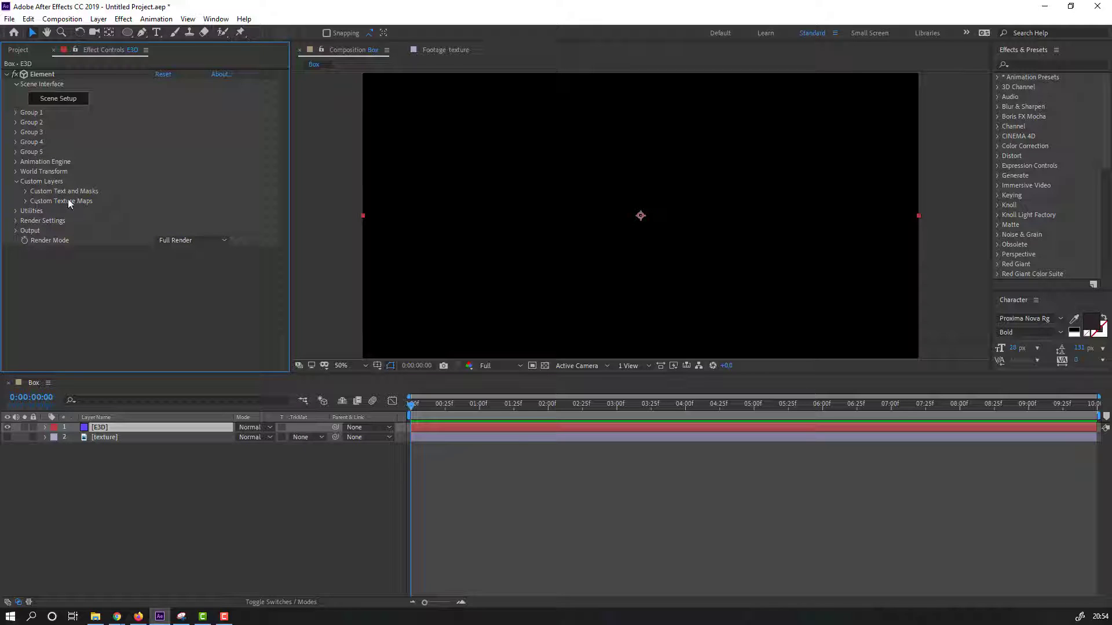
pyautogui.click(25, 201)
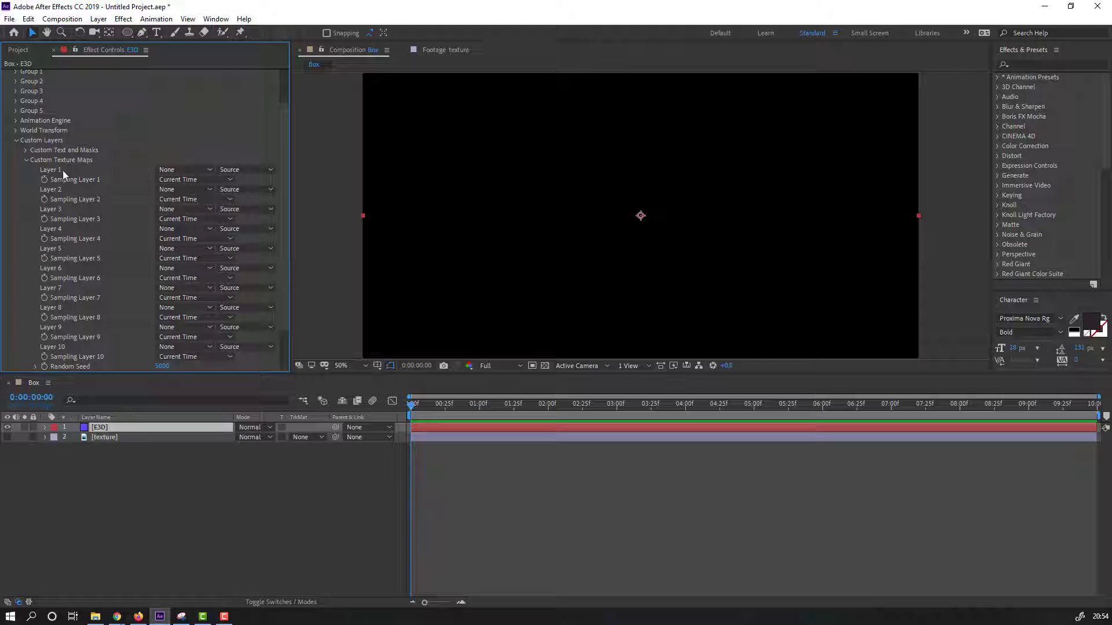
pyautogui.click(177, 170)
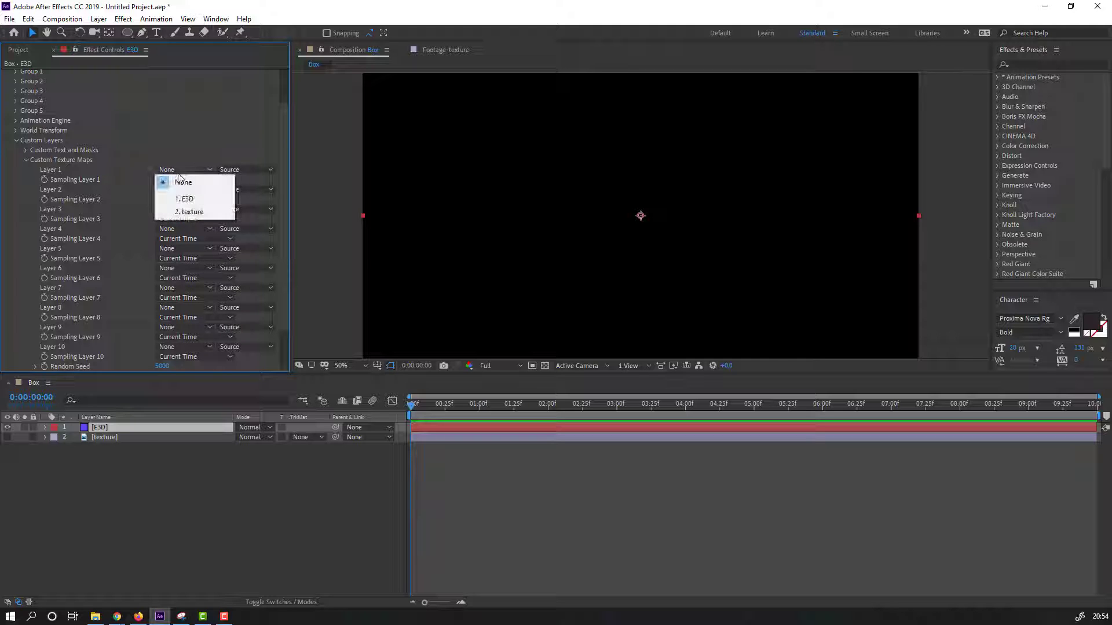
pyautogui.click(212, 210)
pyautogui.scroll(2, 127, 241)
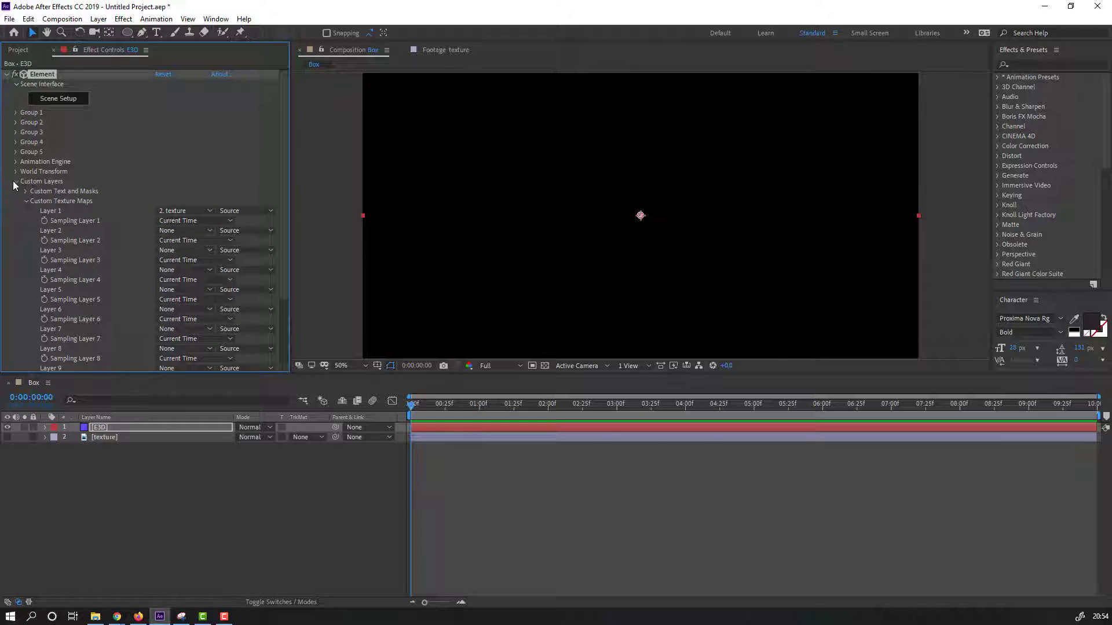
pyautogui.click(15, 182)
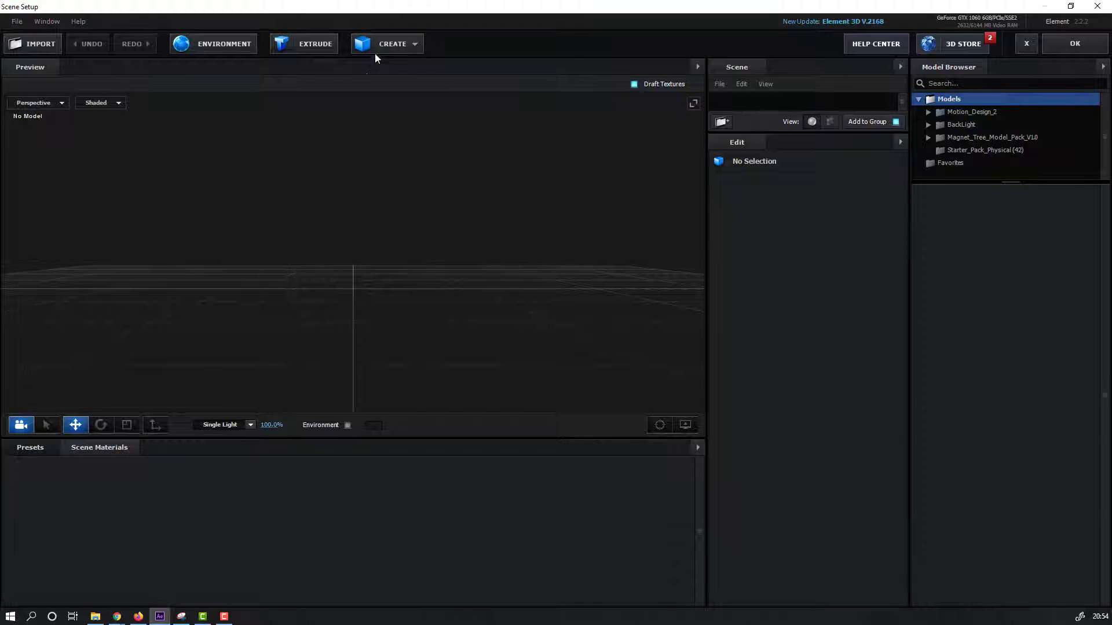
# Create a box model in the Element scene setup
pyautogui.click(377, 49)
pyautogui.click(374, 68)
pyautogui.moveTo(416, 329); pyautogui.dragTo(460, 333)
pyautogui.moveTo(772, 133); pyautogui.dragTo(746, 371)
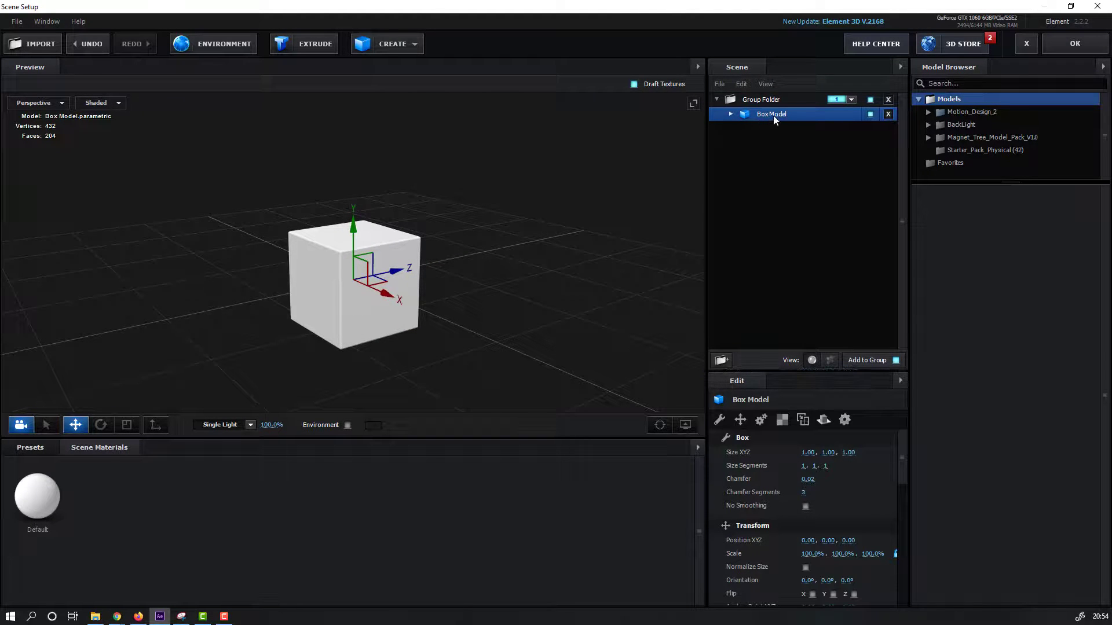
# Load Custom Layer 1 (texture) into the Diffuse channel of the box's Default material
pyautogui.click(729, 116)
pyautogui.click(783, 130)
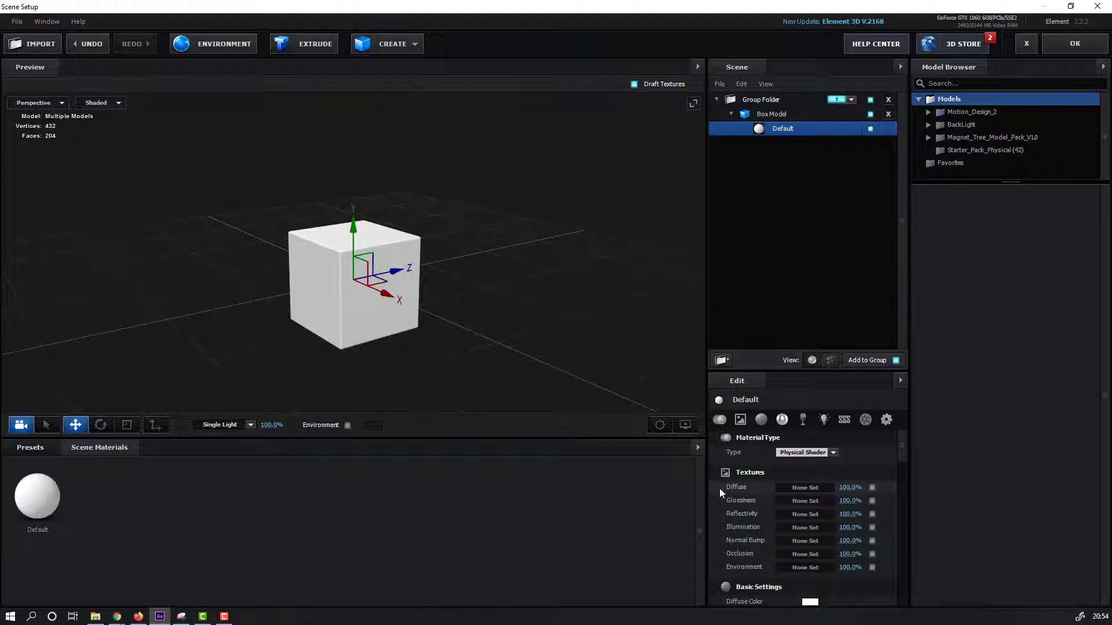
pyautogui.click(806, 491)
pyautogui.moveTo(808, 362); pyautogui.dragTo(579, 170)
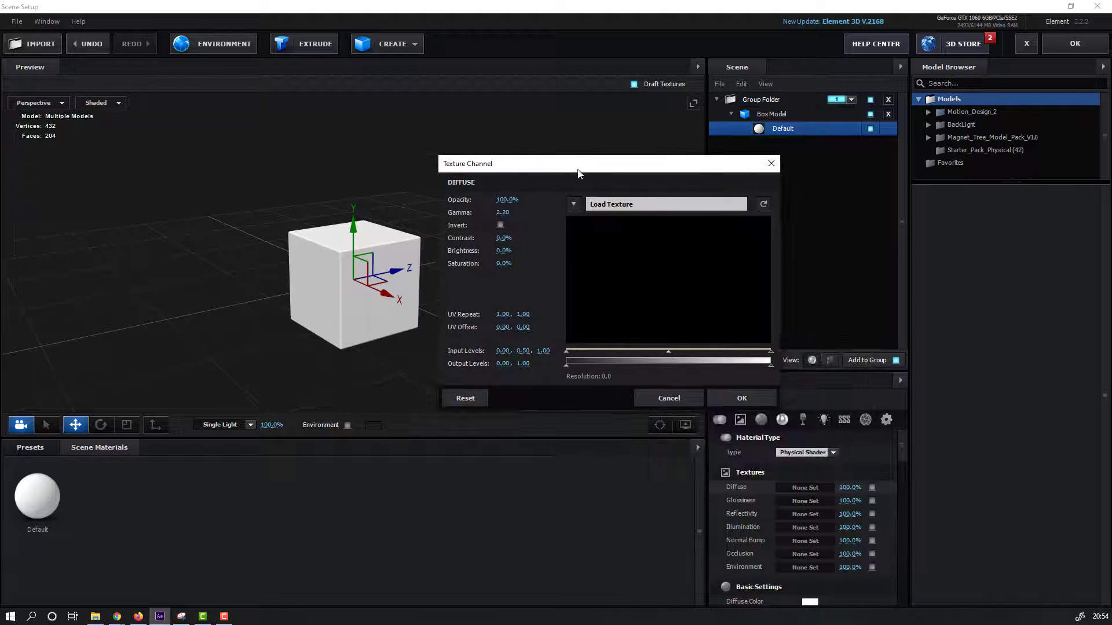
pyautogui.click(574, 205)
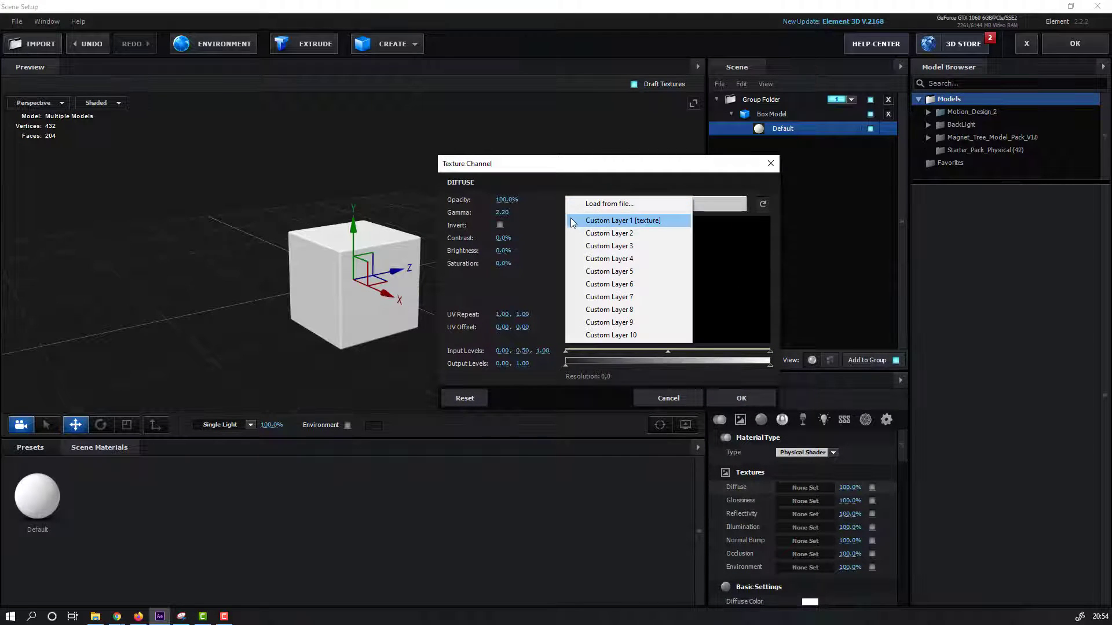
pyautogui.click(659, 221)
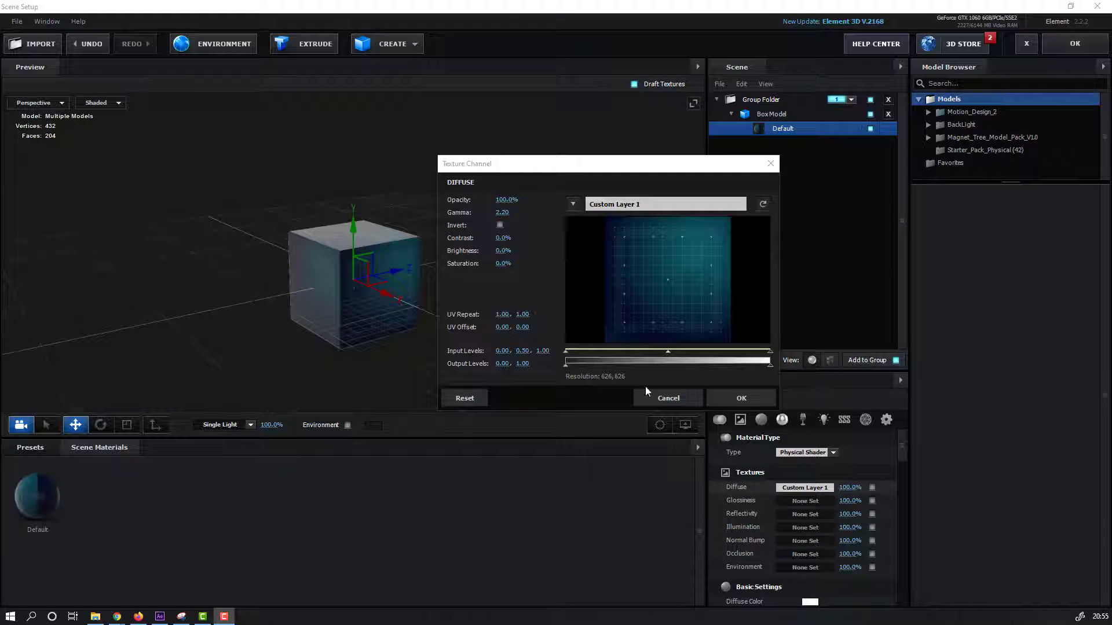
pyautogui.click(742, 399)
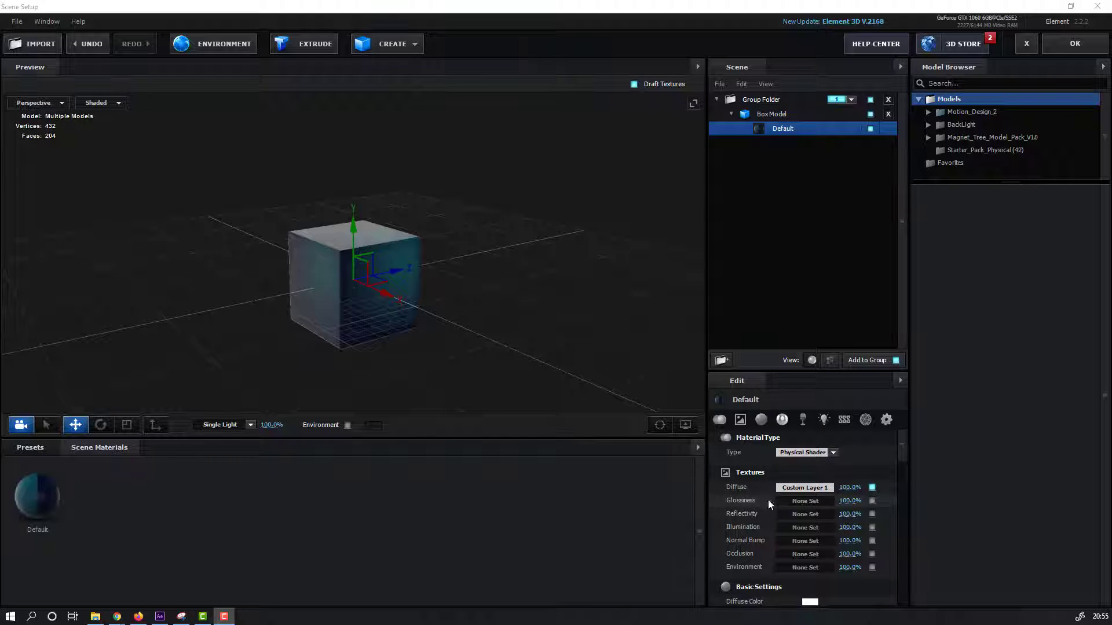
# Load Custom Layer 1 (texture) into the Glossiness channel of the Default material
pyautogui.click(793, 502)
pyautogui.click(796, 397)
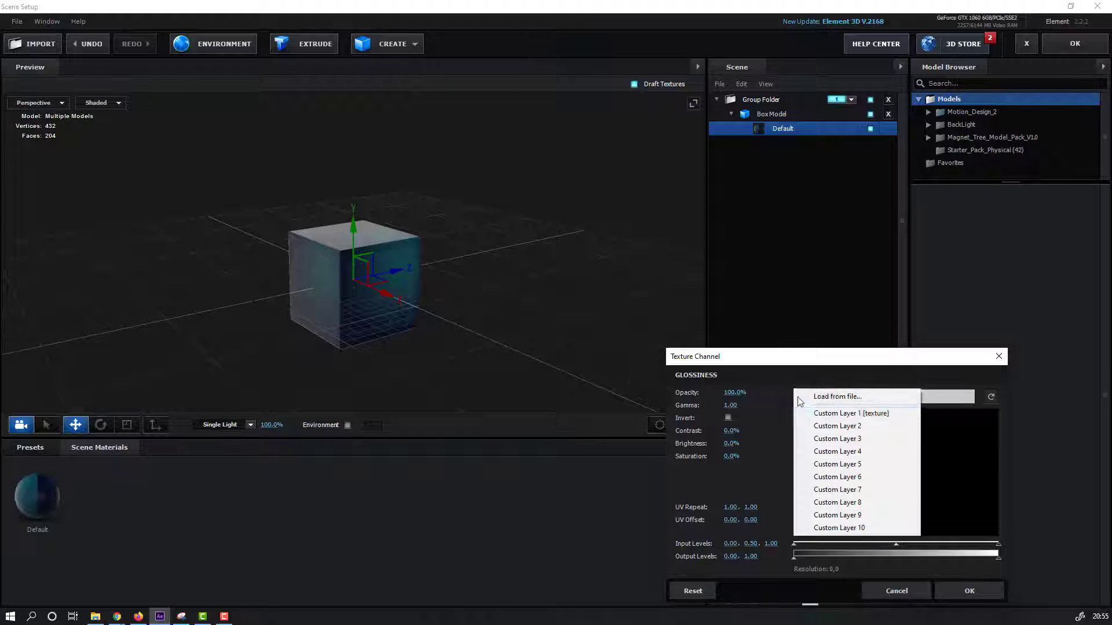
pyautogui.click(822, 414)
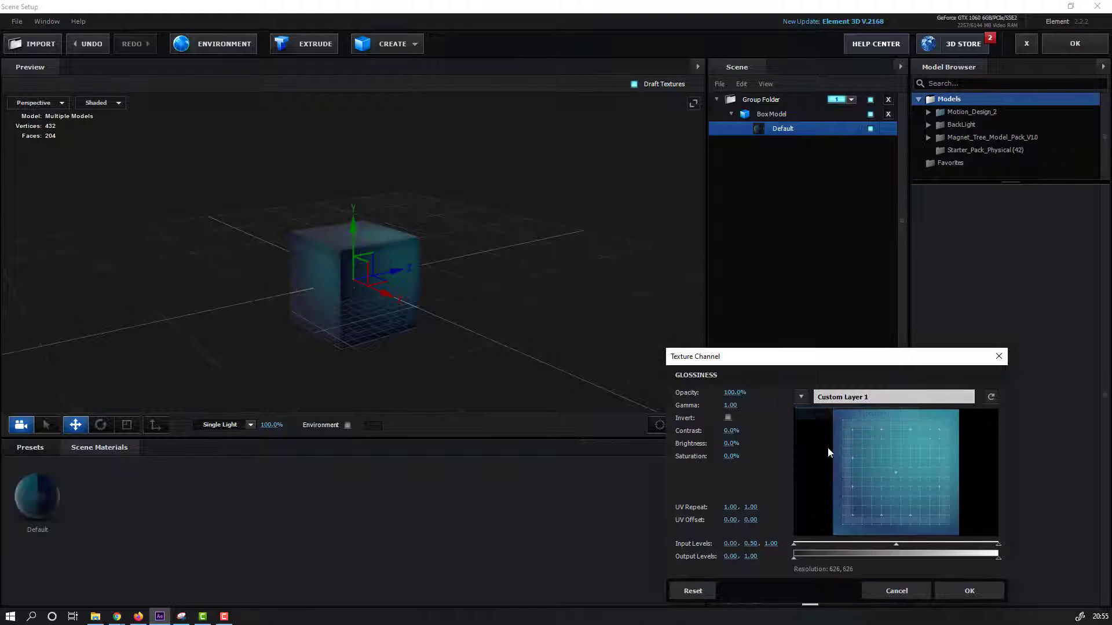
pyautogui.click(969, 591)
pyautogui.moveTo(387, 370); pyautogui.dragTo(416, 372)
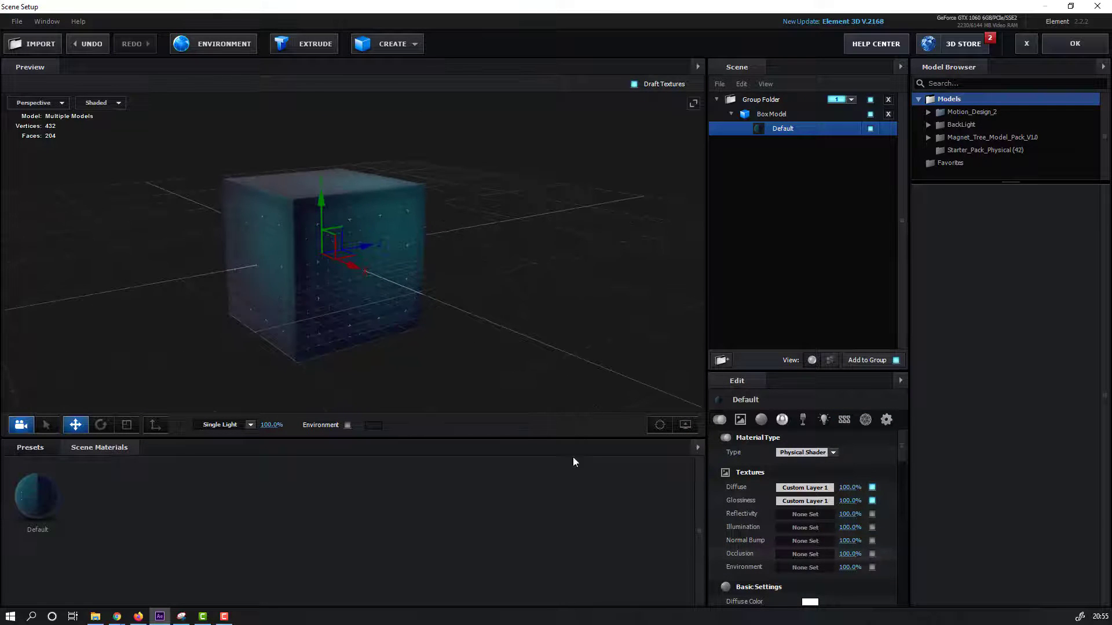
# Set the Glossiness texture strength to 41% and check the box from another angle
pyautogui.click(847, 501)
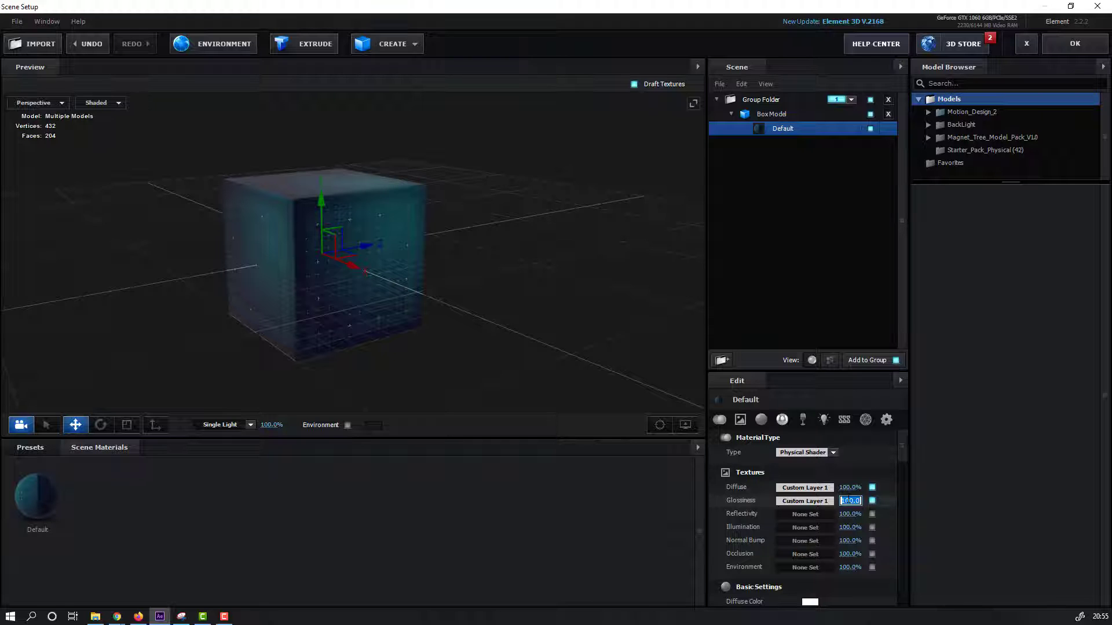
pyautogui.write('41')
pyautogui.press('Return')
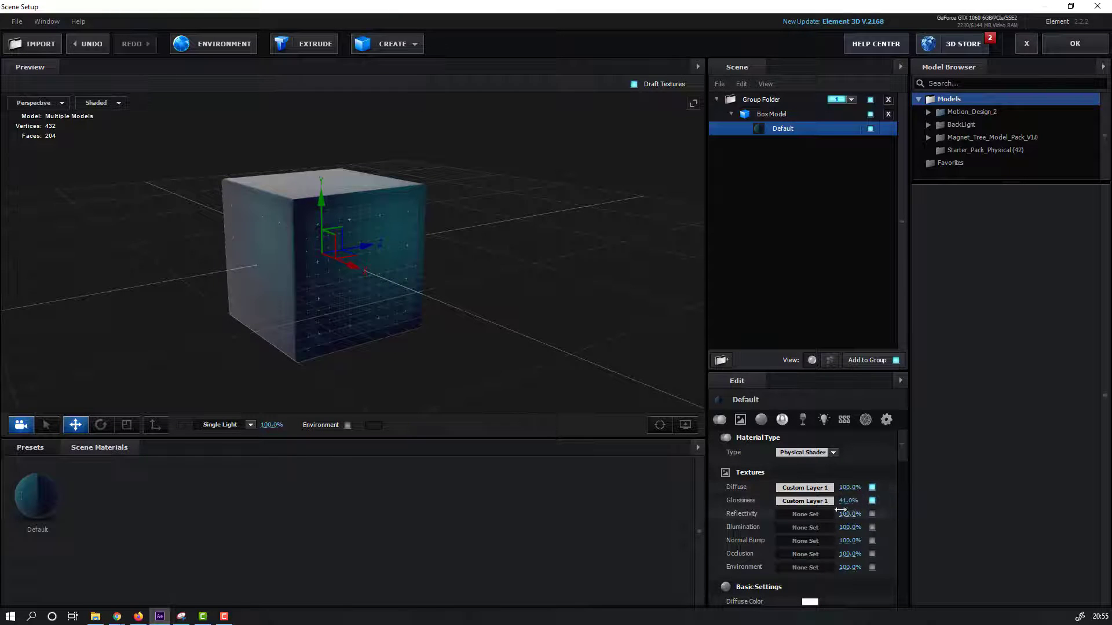
pyautogui.scroll(2, 268, 307)
pyautogui.moveTo(268, 307)
pyautogui.mouseDown()
pyautogui.moveTo(285, 309)
pyautogui.moveTo(255, 320)
pyautogui.mouseUp()
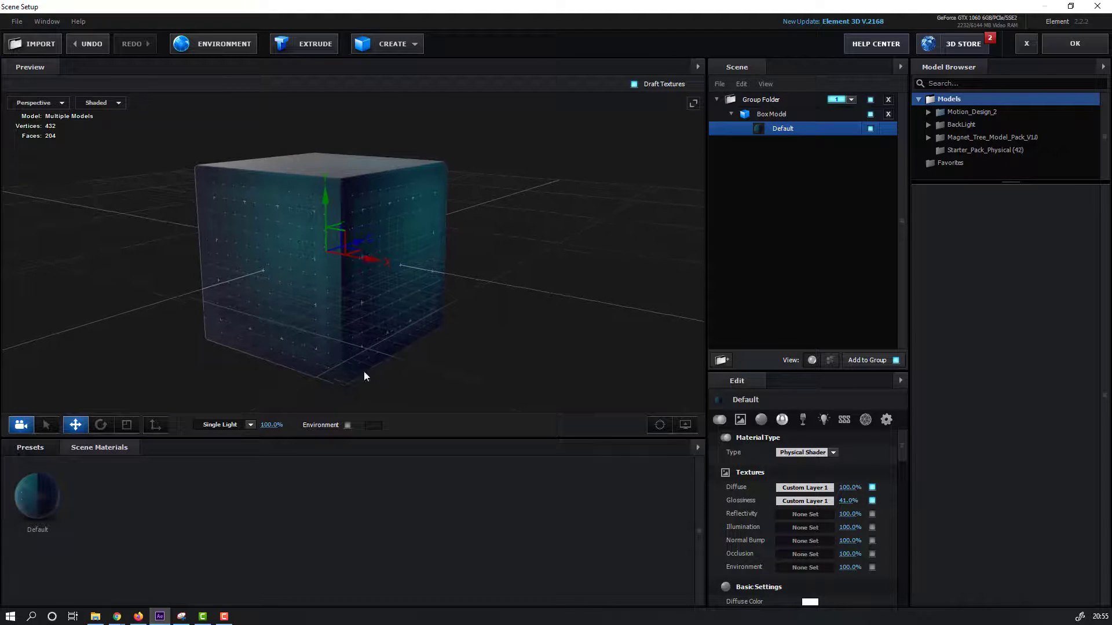
# Load Custom Layer 1 (texture) into the Reflectivity channel of the Default material
pyautogui.click(812, 517)
pyautogui.moveTo(819, 364); pyautogui.dragTo(636, 280)
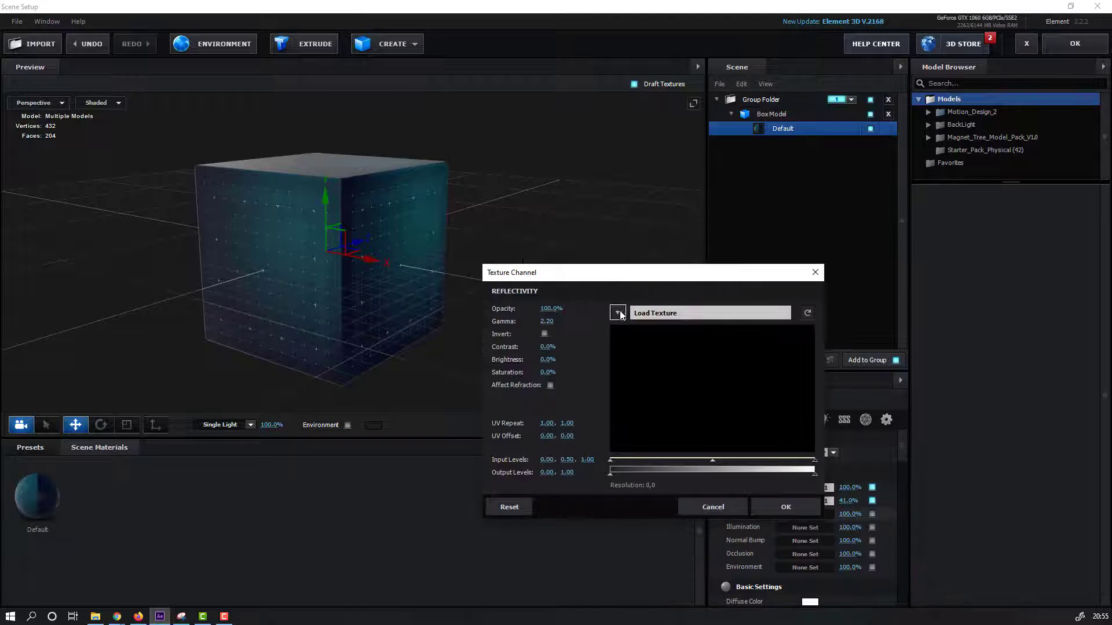
pyautogui.click(618, 312)
pyautogui.click(666, 330)
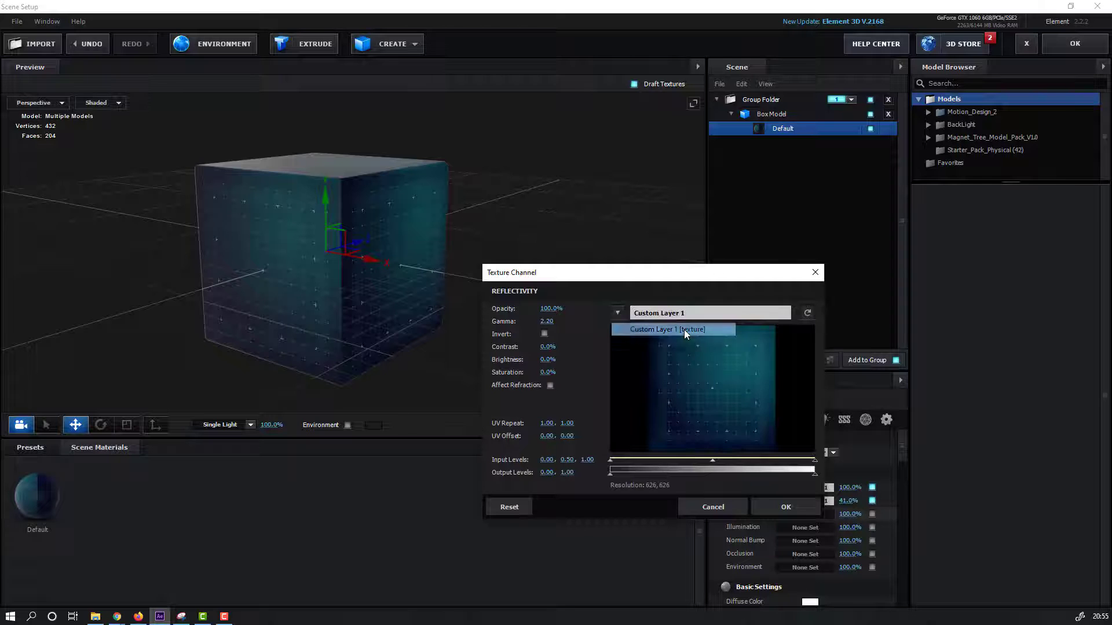
pyautogui.click(779, 514)
pyautogui.moveTo(443, 333); pyautogui.dragTo(420, 336)
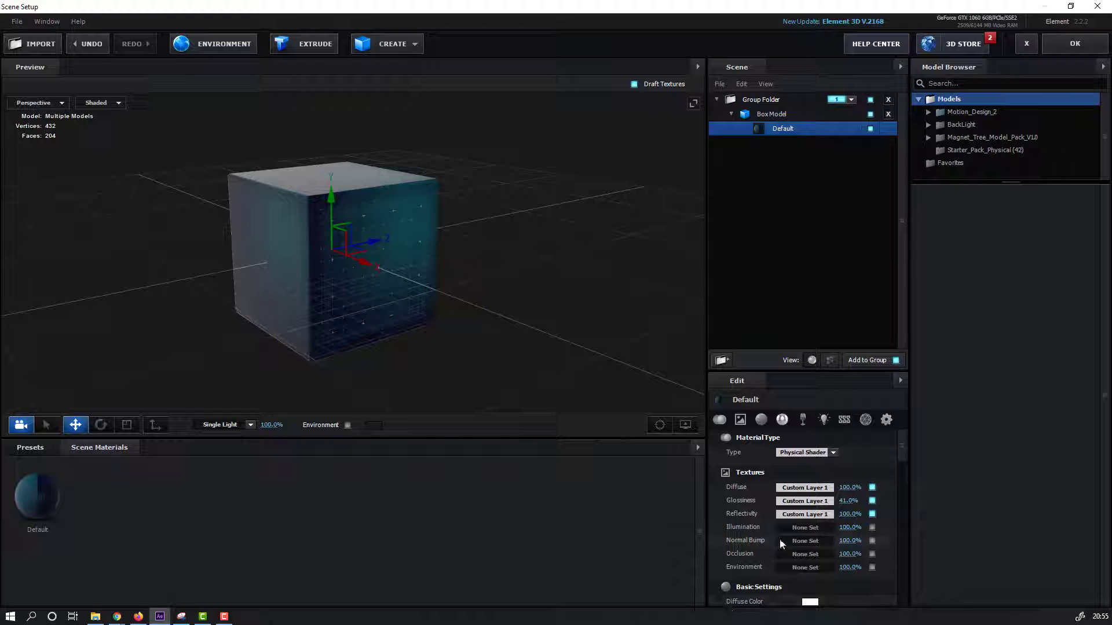
# Load Custom Layer 1 (texture) into the Normal Bump channel of the Default material
pyautogui.click(818, 541)
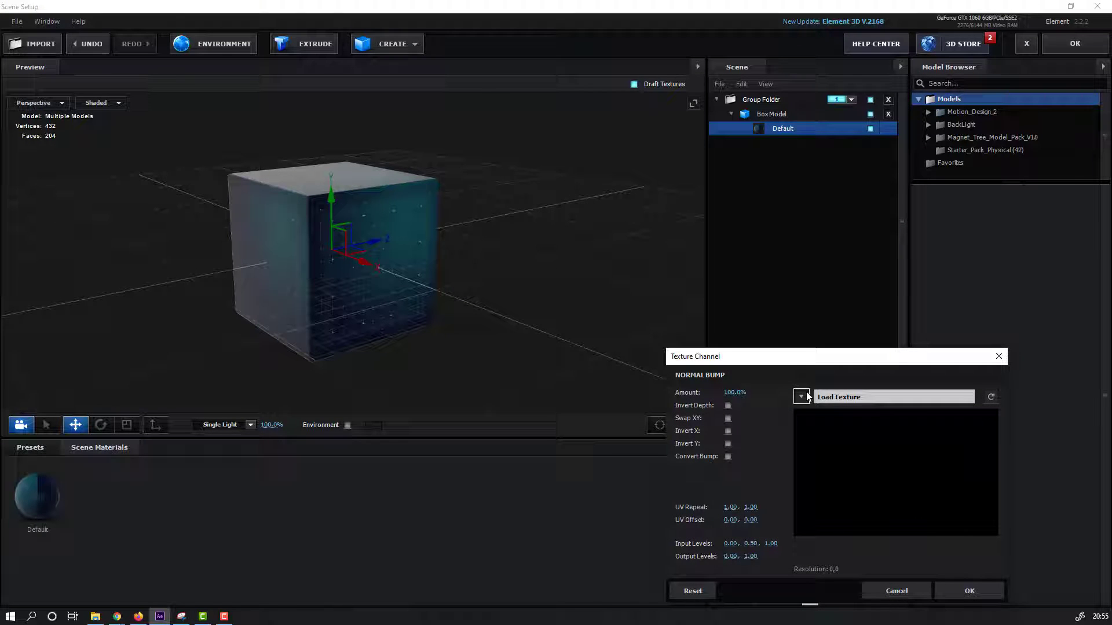
pyautogui.click(801, 397)
pyautogui.click(845, 411)
pyautogui.click(967, 591)
pyautogui.moveTo(415, 324); pyautogui.dragTo(313, 313)
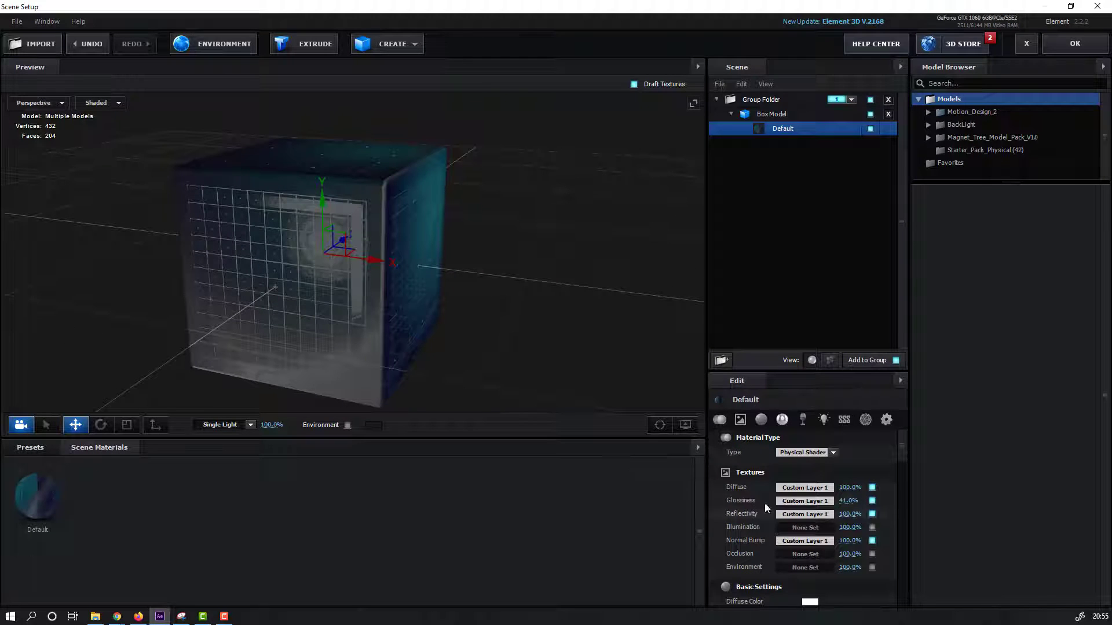
# Set the Normal Bump texture strength to 20% and inspect the box's surface
pyautogui.click(845, 542)
pyautogui.press('Return')
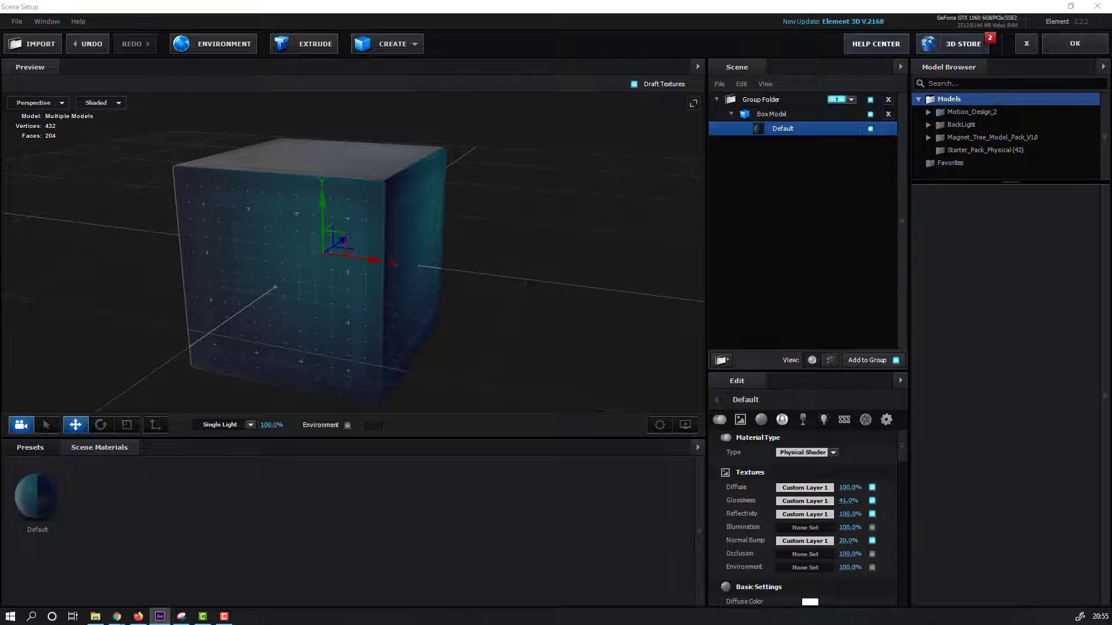
pyautogui.moveTo(211, 355); pyautogui.dragTo(300, 339)
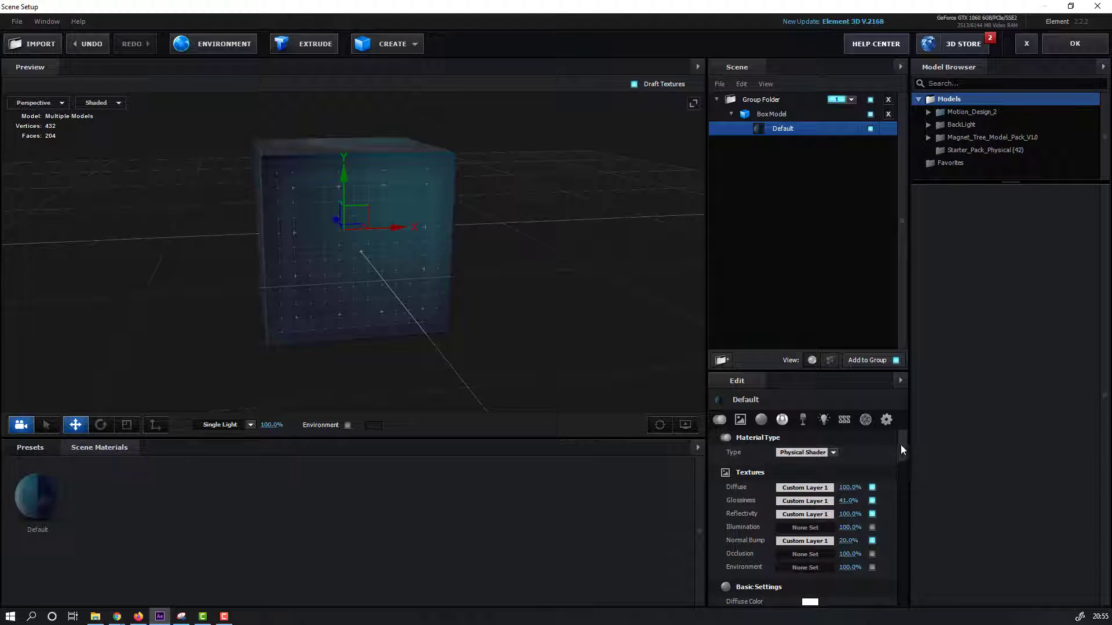
# Set the Default material's Diffuse Color to a bright red
pyautogui.moveTo(901, 444); pyautogui.dragTo(902, 463)
pyautogui.click(811, 492)
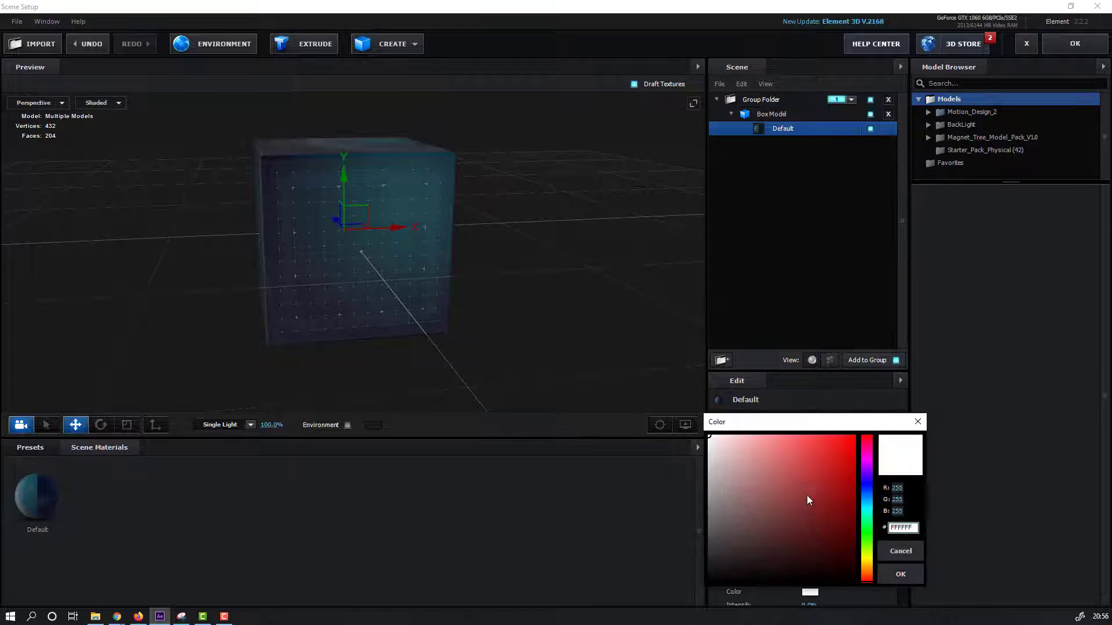
pyautogui.moveTo(790, 494)
pyautogui.mouseDown()
pyautogui.moveTo(820, 426)
pyautogui.moveTo(845, 421)
pyautogui.mouseUp()
pyautogui.click(900, 574)
pyautogui.moveTo(324, 289)
pyautogui.mouseDown()
pyautogui.moveTo(300, 287)
pyautogui.moveTo(368, 293)
pyautogui.moveTo(319, 292)
pyautogui.mouseUp()
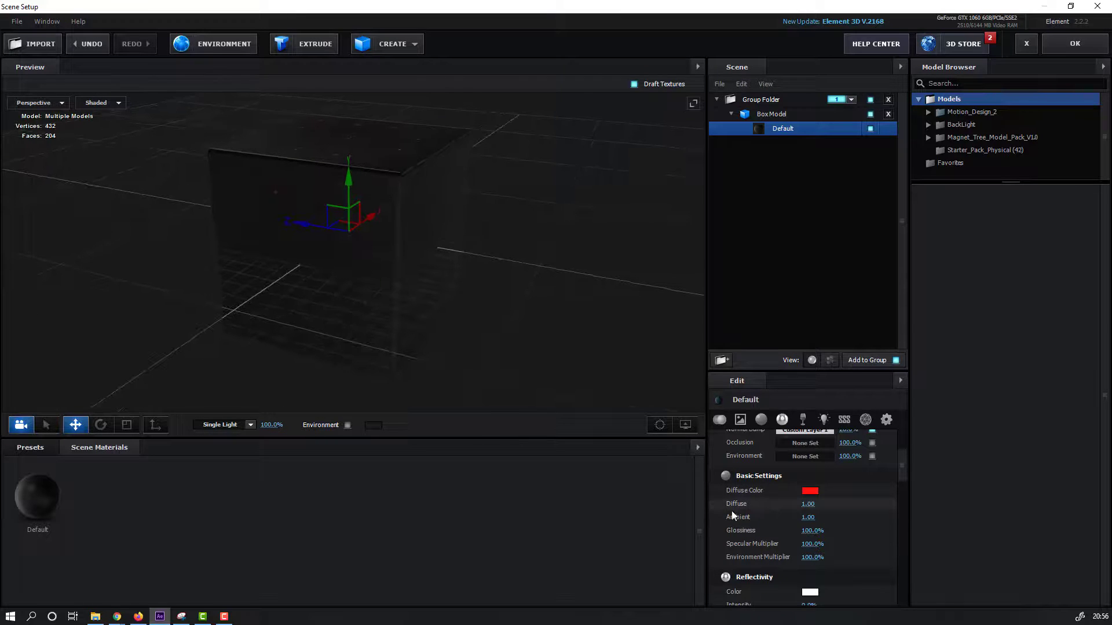
# Set the material's Diffuse value to 4.00 and check the box from the front
pyautogui.click(807, 504)
pyautogui.write('4')
pyautogui.press('Return')
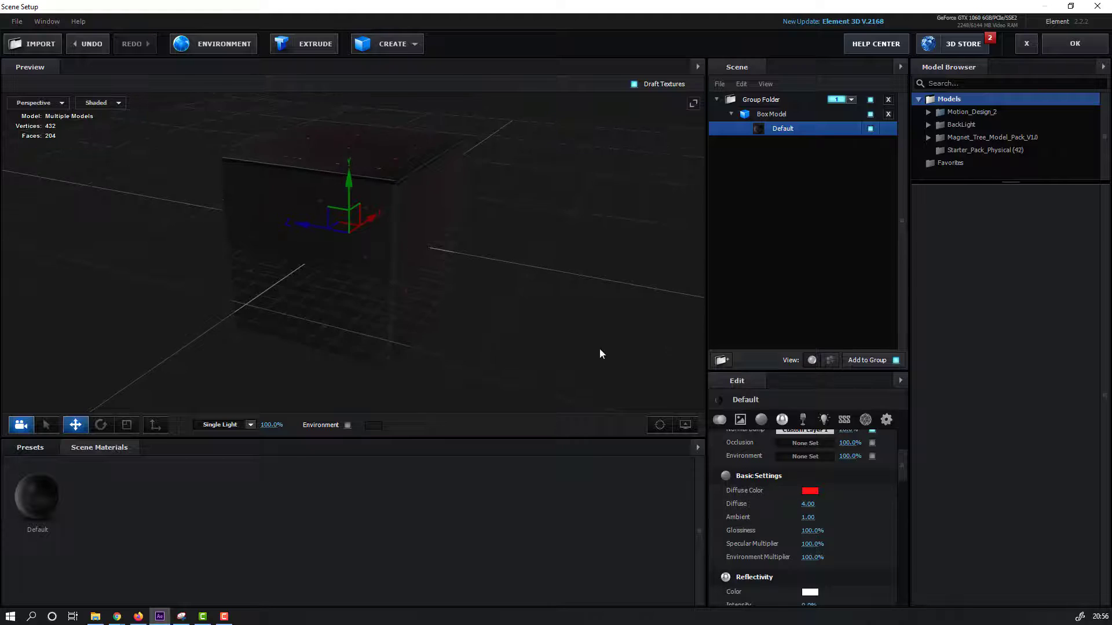
pyautogui.moveTo(437, 348); pyautogui.dragTo(472, 416)
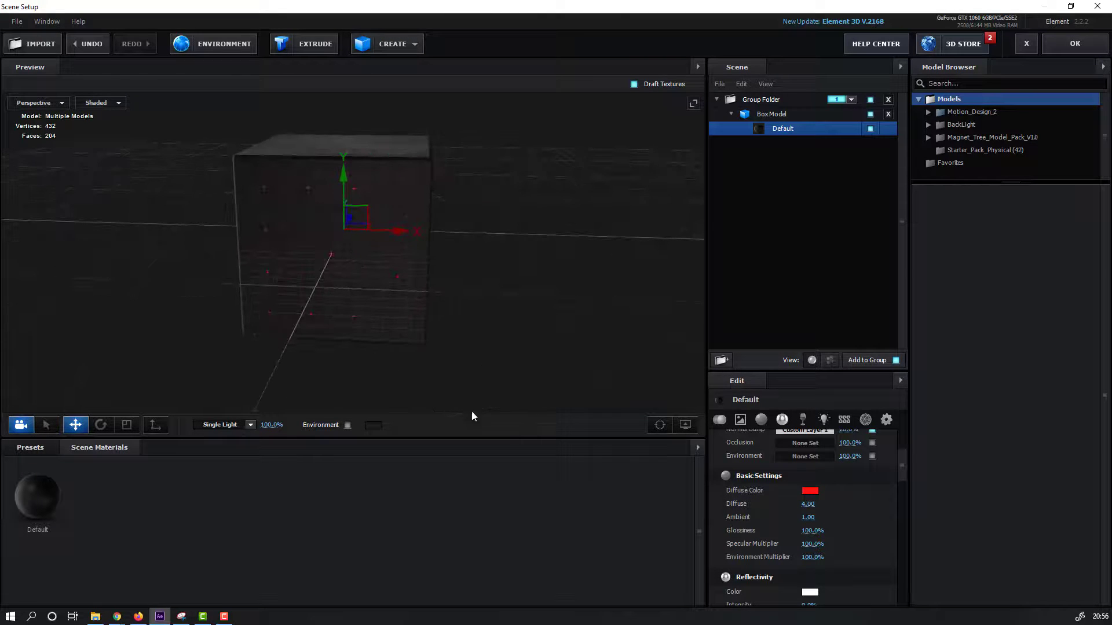
# Set the material's Environment Multiplier to 230% and check another side of the box
pyautogui.click(813, 558)
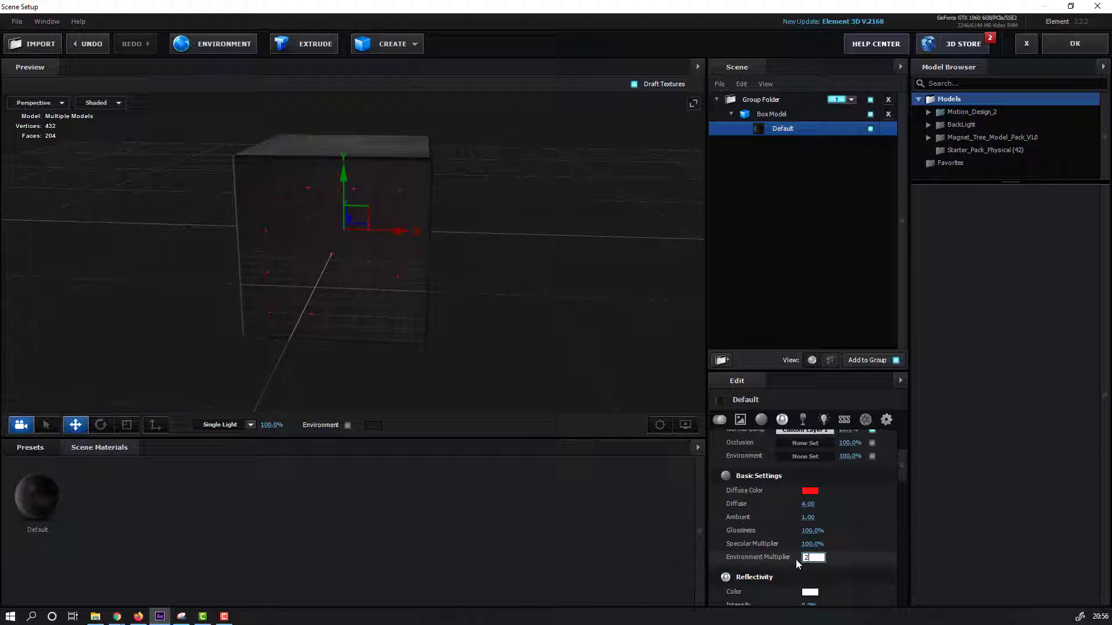
pyautogui.press('Return')
pyautogui.moveTo(662, 368); pyautogui.dragTo(560, 384)
# Set the Reflectivity color of the Default material to red FF2222
pyautogui.scroll(-3, 907, 486)
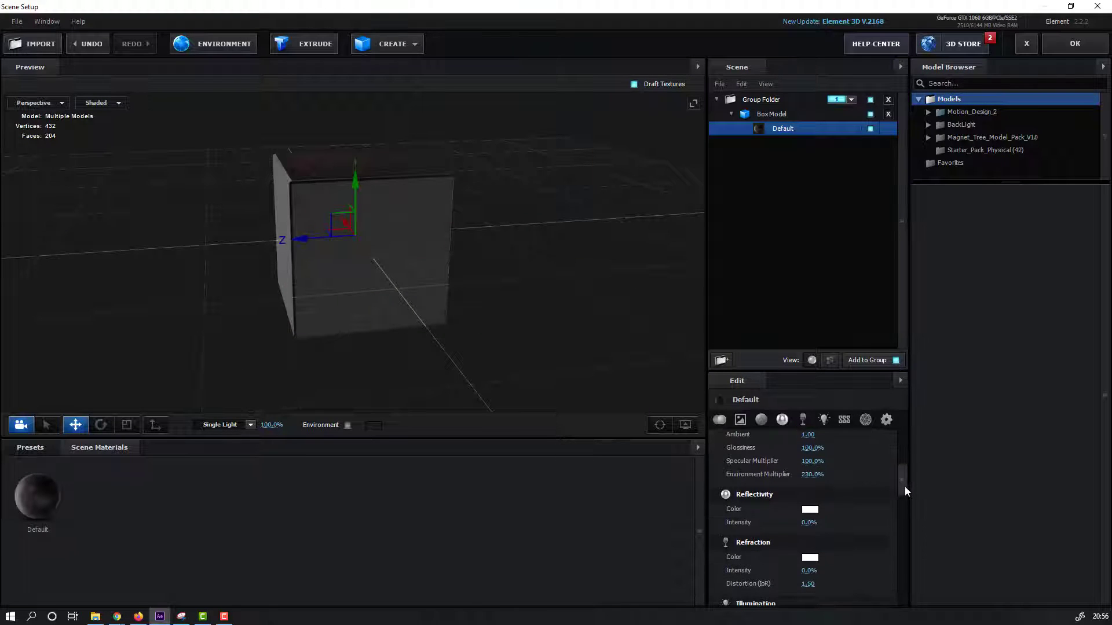
pyautogui.click(810, 510)
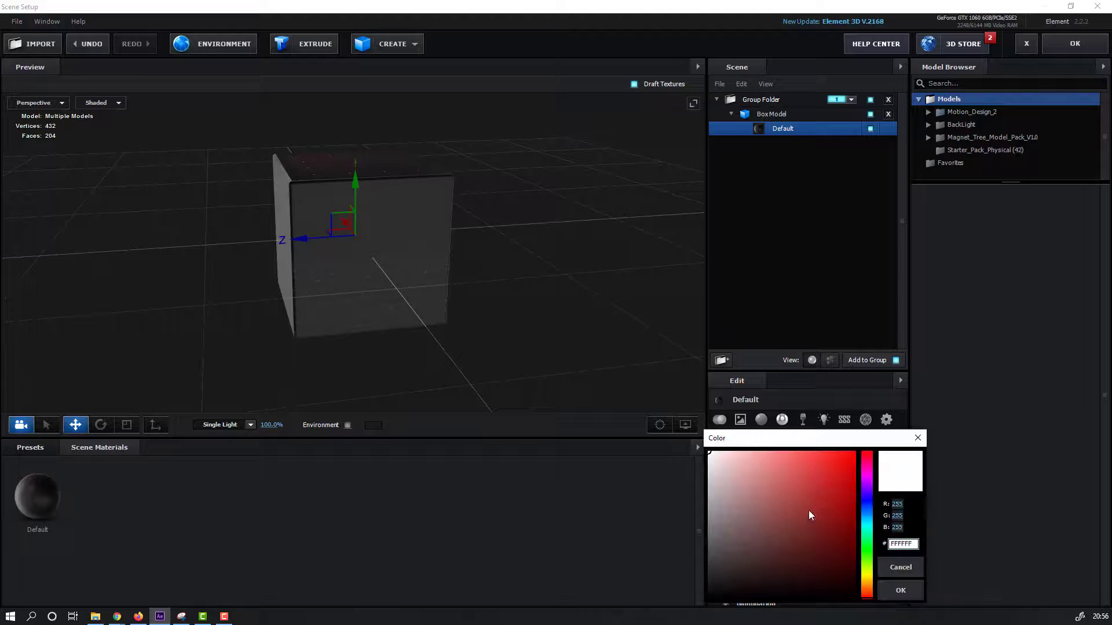
pyautogui.click(833, 455)
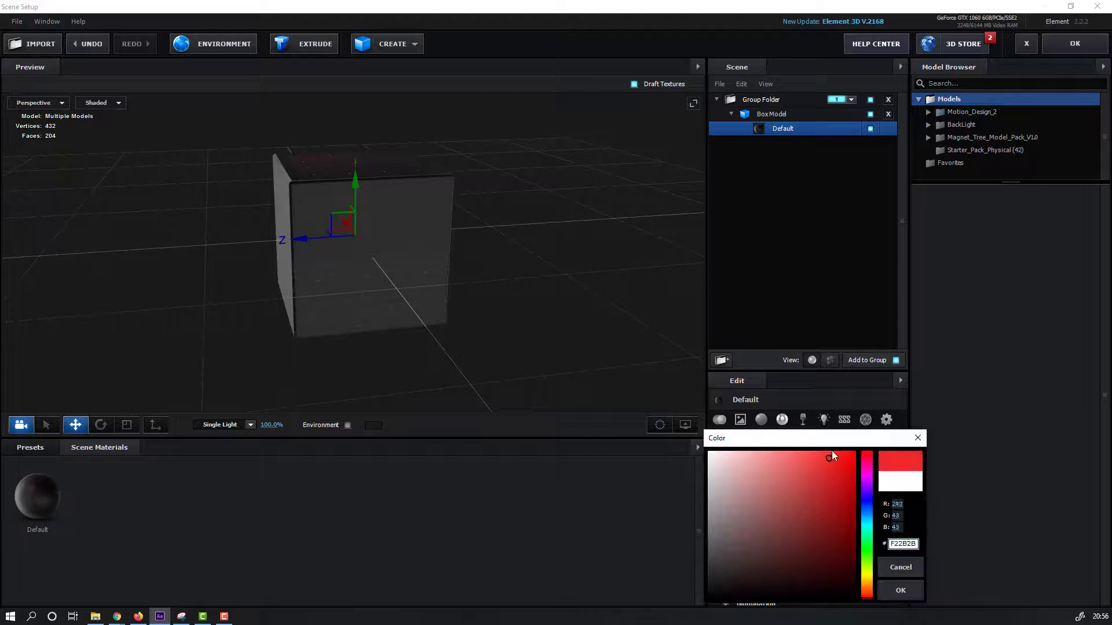
pyautogui.click(900, 590)
pyautogui.moveTo(357, 250); pyautogui.dragTo(382, 297)
# Set the Reflectivity intensity to 40% and inspect the box's faces up close
pyautogui.click(806, 522)
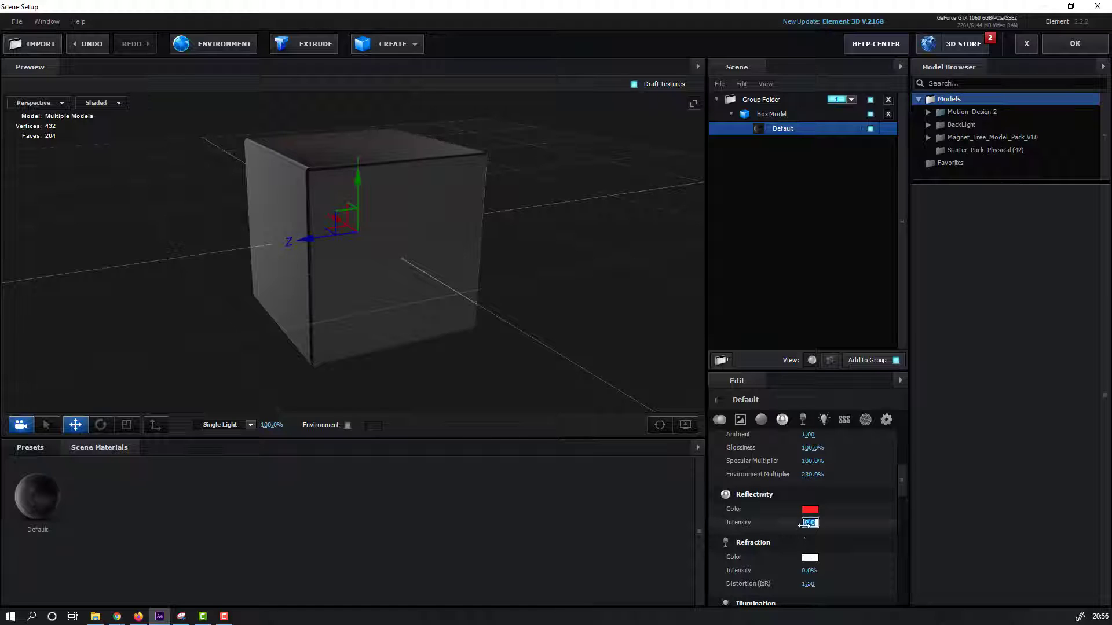
pyautogui.moveTo(406, 275); pyautogui.dragTo(426, 280)
pyautogui.scroll(2, 426, 280)
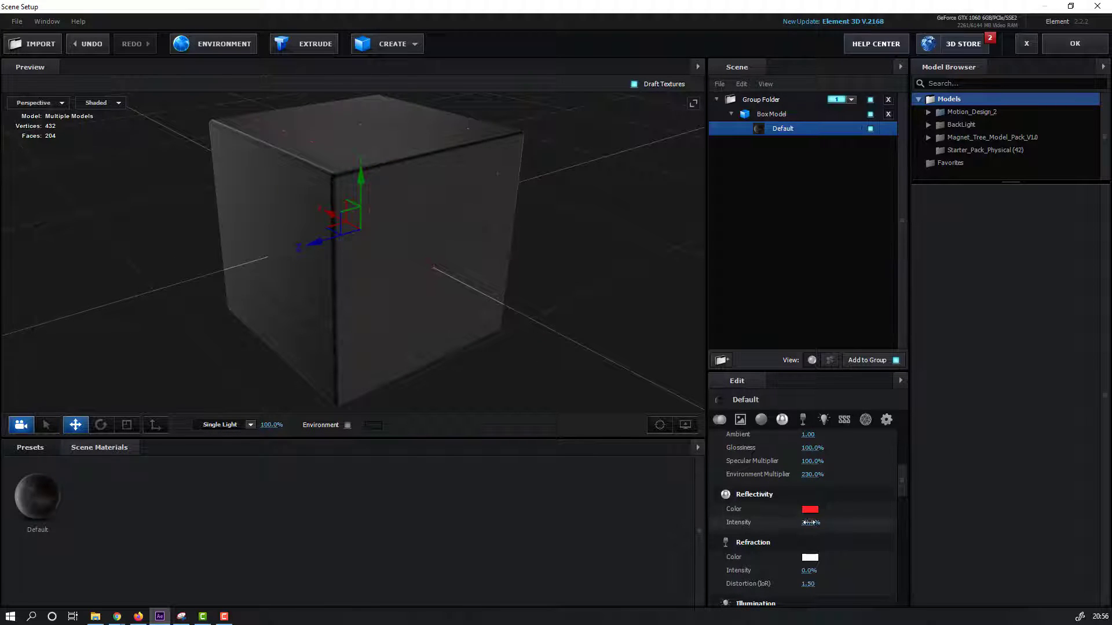
pyautogui.press('Return')
pyautogui.moveTo(483, 351); pyautogui.dragTo(439, 332)
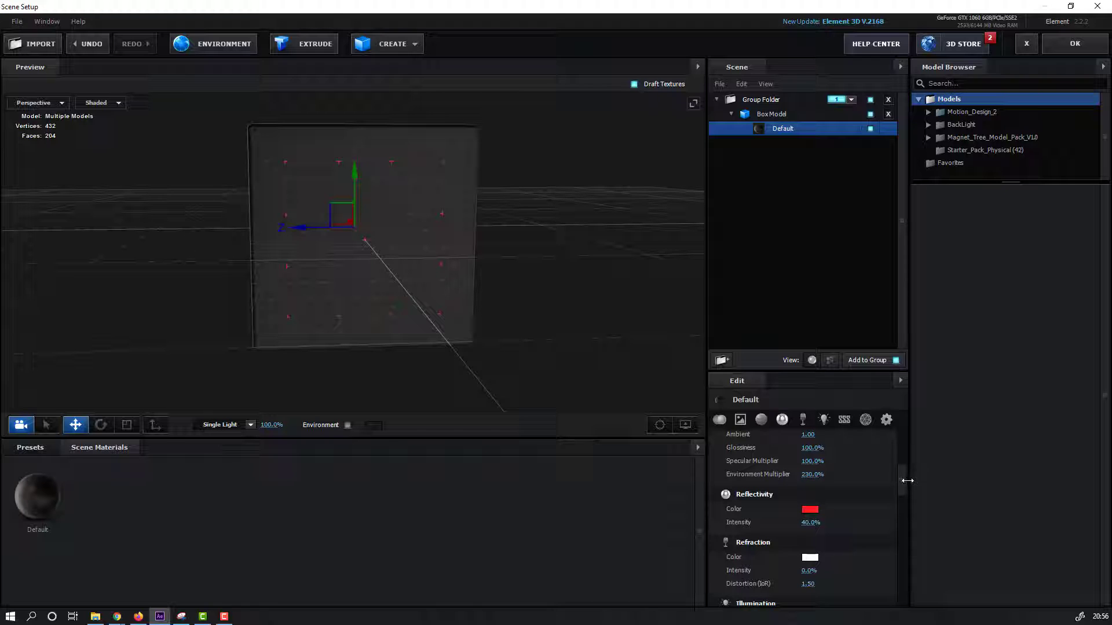
# Adjust the input and output levels of the Glossiness texture and inspect the box from several angles
pyautogui.scroll(3, 905, 489)
pyautogui.scroll(1, 902, 470)
pyautogui.moveTo(405, 313); pyautogui.dragTo(604, 413)
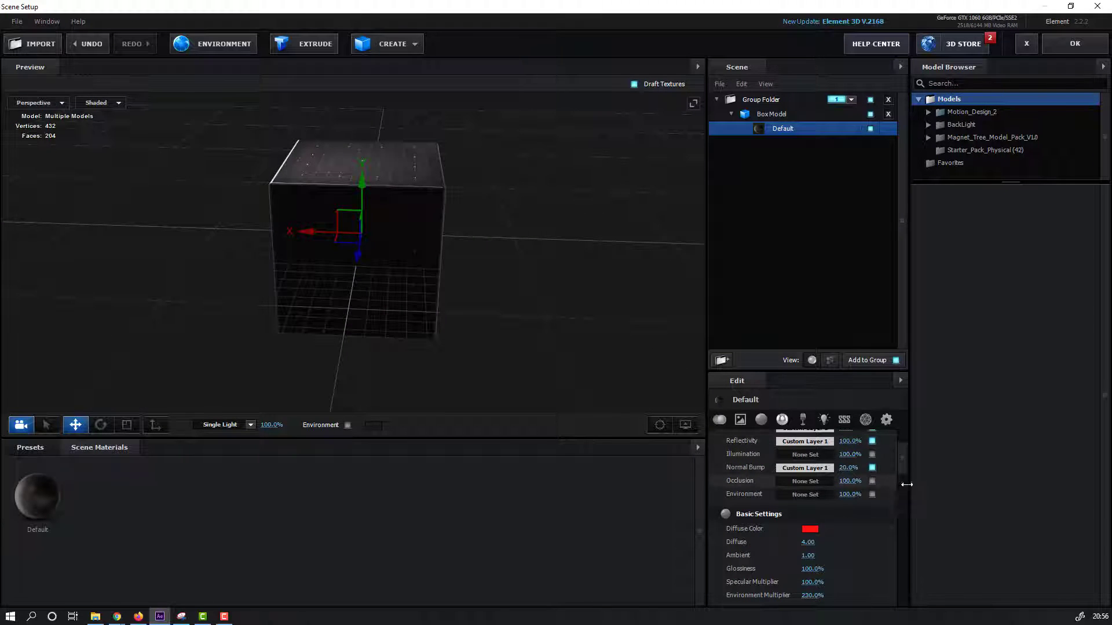
pyautogui.scroll(2, 901, 461)
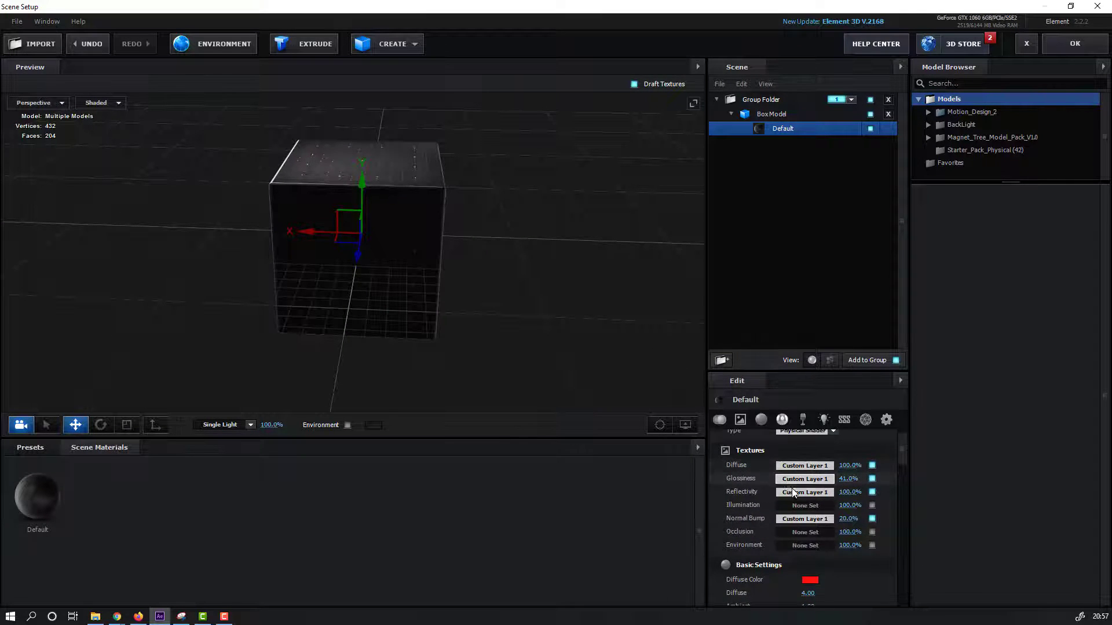
pyautogui.click(789, 482)
pyautogui.moveTo(898, 547)
pyautogui.mouseDown()
pyautogui.moveTo(929, 549)
pyautogui.moveTo(855, 547)
pyautogui.moveTo(985, 547)
pyautogui.moveTo(893, 550)
pyautogui.mouseUp()
pyautogui.moveTo(788, 557); pyautogui.dragTo(877, 560)
pyautogui.click(978, 590)
pyautogui.scroll(3, 486, 301)
pyautogui.moveTo(459, 259); pyautogui.dragTo(361, 295)
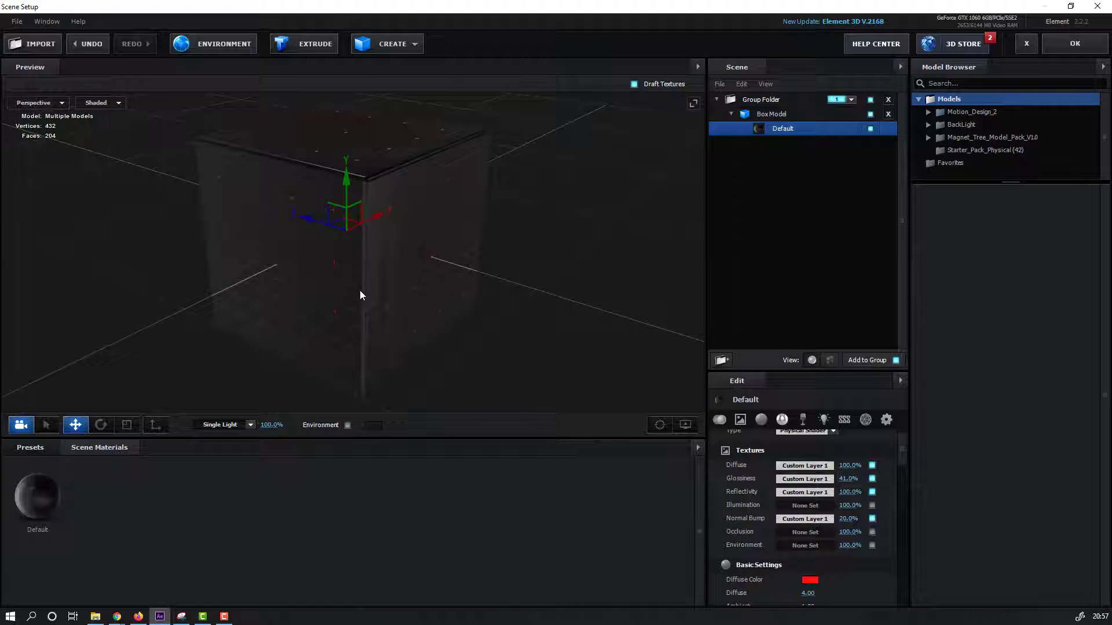
# Set the Reflectivity texture's middle input level to about 0.24 and accept the texture channel settings
pyautogui.click(802, 492)
pyautogui.moveTo(900, 546); pyautogui.dragTo(847, 544)
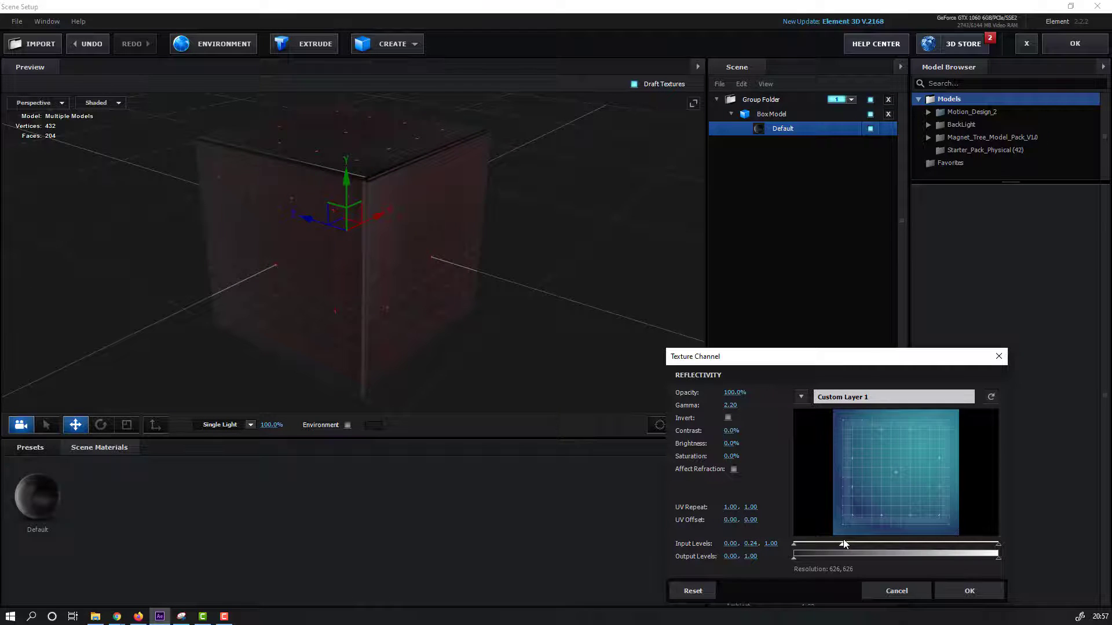
pyautogui.click(969, 591)
pyautogui.moveTo(491, 317); pyautogui.dragTo(68, 534)
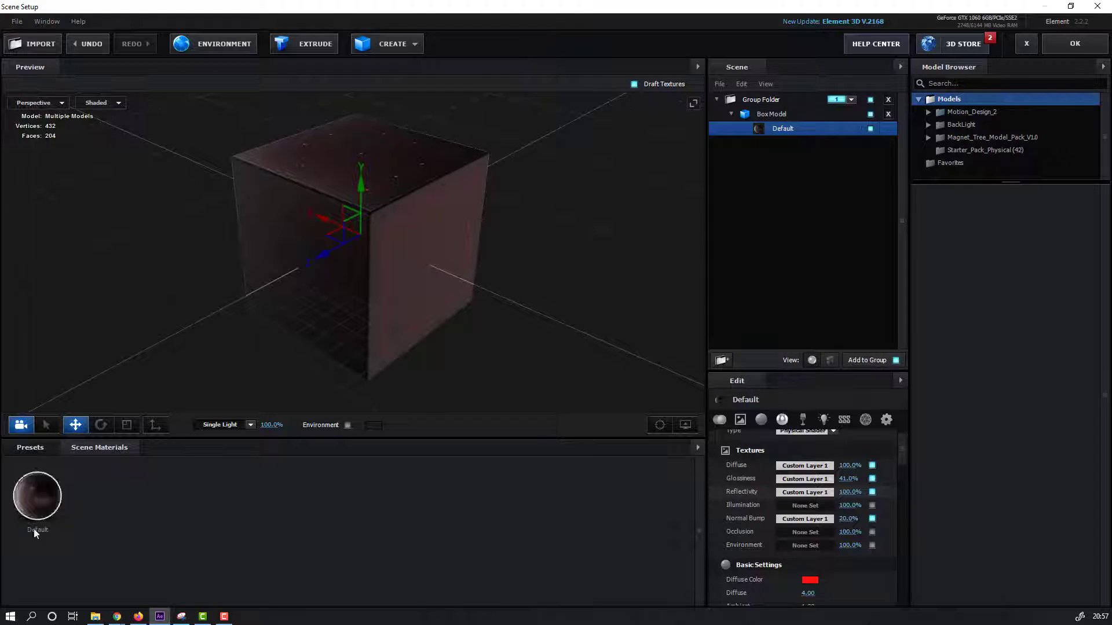
# Open the V1_Environment preset folder to browse its environments and view the box from farther away
pyautogui.click(32, 449)
pyautogui.click(41, 477)
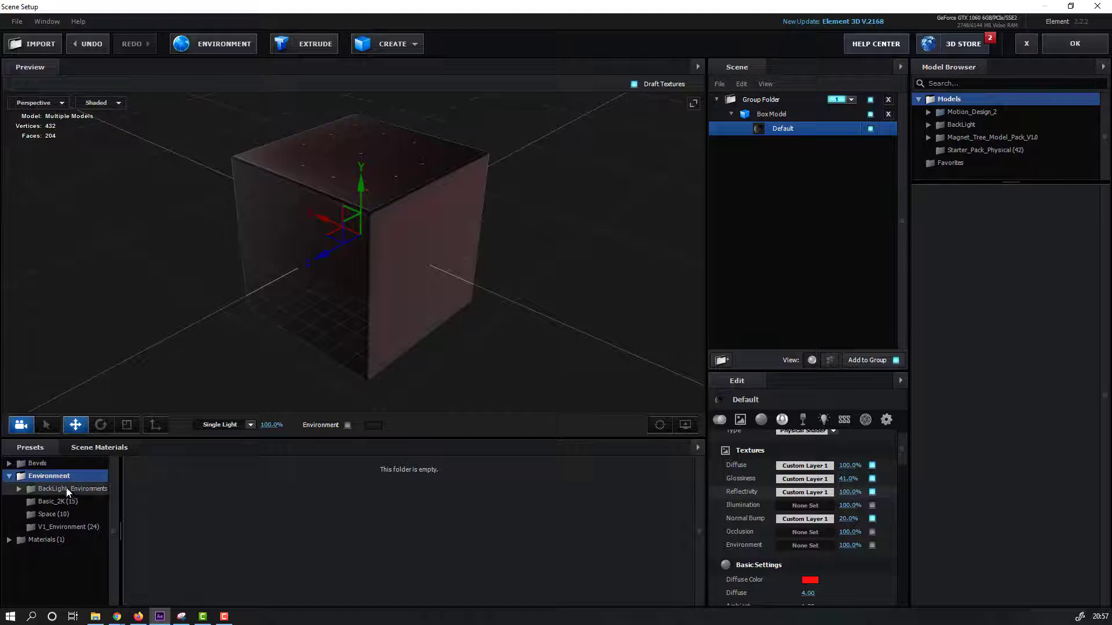
pyautogui.click(50, 528)
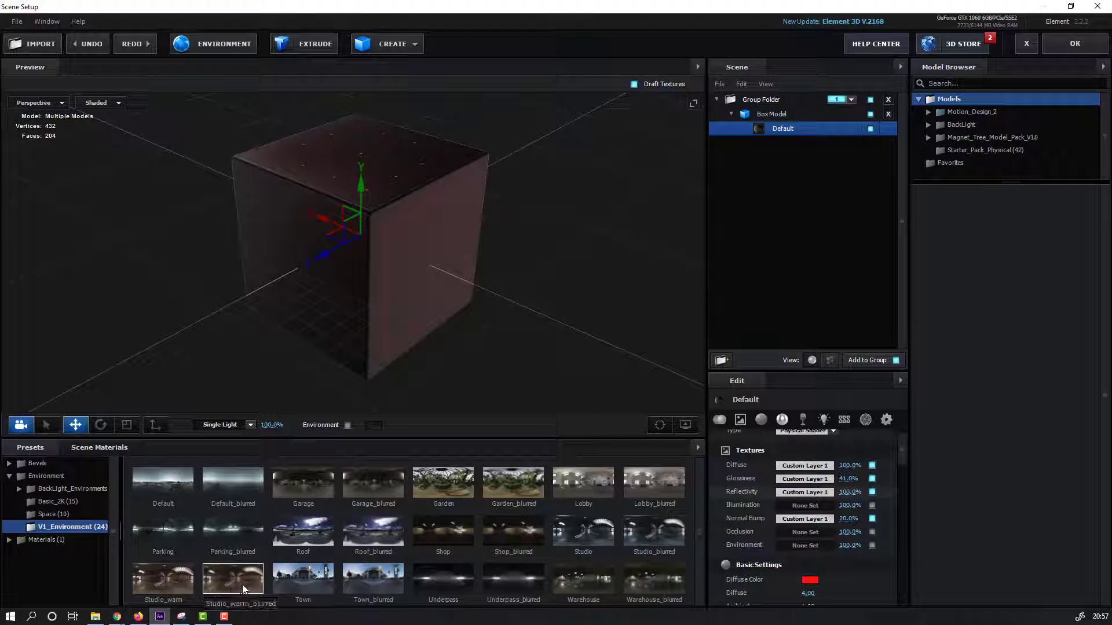
pyautogui.scroll(-2, 359, 286)
pyautogui.moveTo(359, 287); pyautogui.dragTo(274, 296)
pyautogui.scroll(-3, 344, 318)
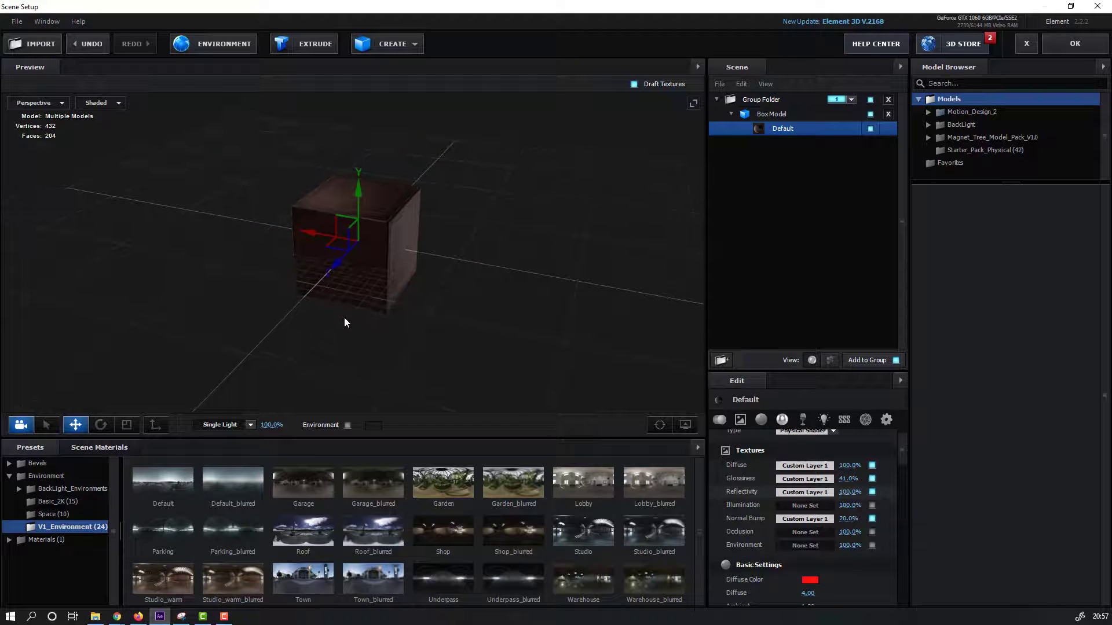
# Duplicate the Box Model twice, placing the first copy at about X 1.01, Z -0.73 and the second staggered beside it
pyautogui.click(731, 114)
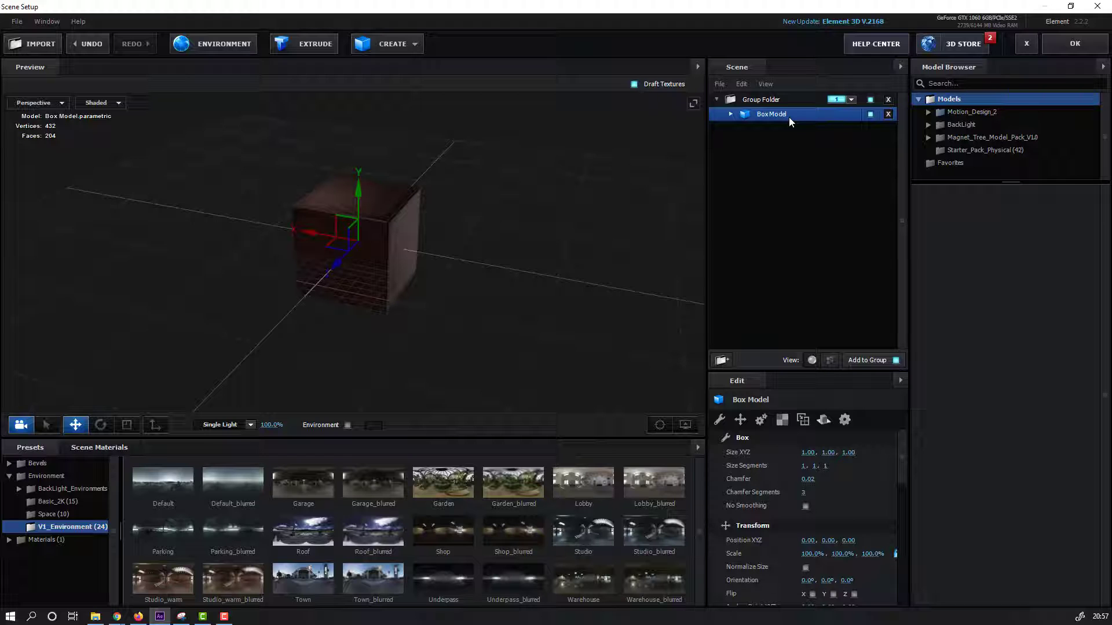
pyautogui.hotkey('ctrl', 'd')
pyautogui.moveTo(303, 265); pyautogui.dragTo(234, 243)
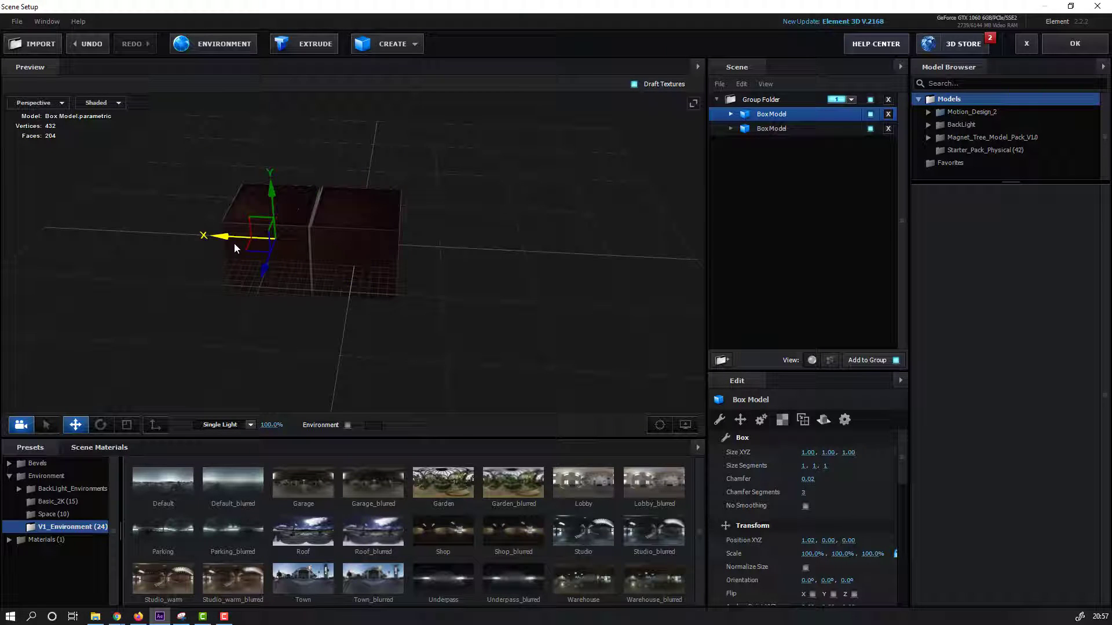
pyautogui.moveTo(480, 225); pyautogui.dragTo(338, 176)
pyautogui.moveTo(384, 210); pyautogui.dragTo(311, 220)
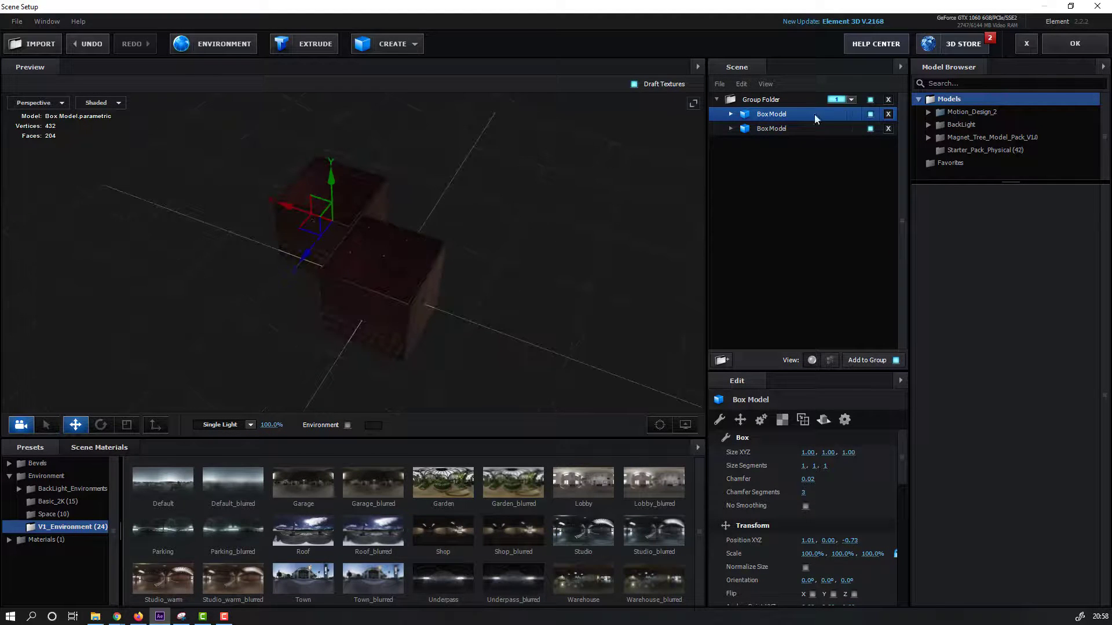
pyautogui.hotkey('ctrl', 'd')
pyautogui.moveTo(309, 258); pyautogui.dragTo(440, 261)
# Select all three Box Models, duplicate them and move the copies past the originals to extend the staggered arrangement
pyautogui.click(748, 144)
pyautogui.click(768, 130)
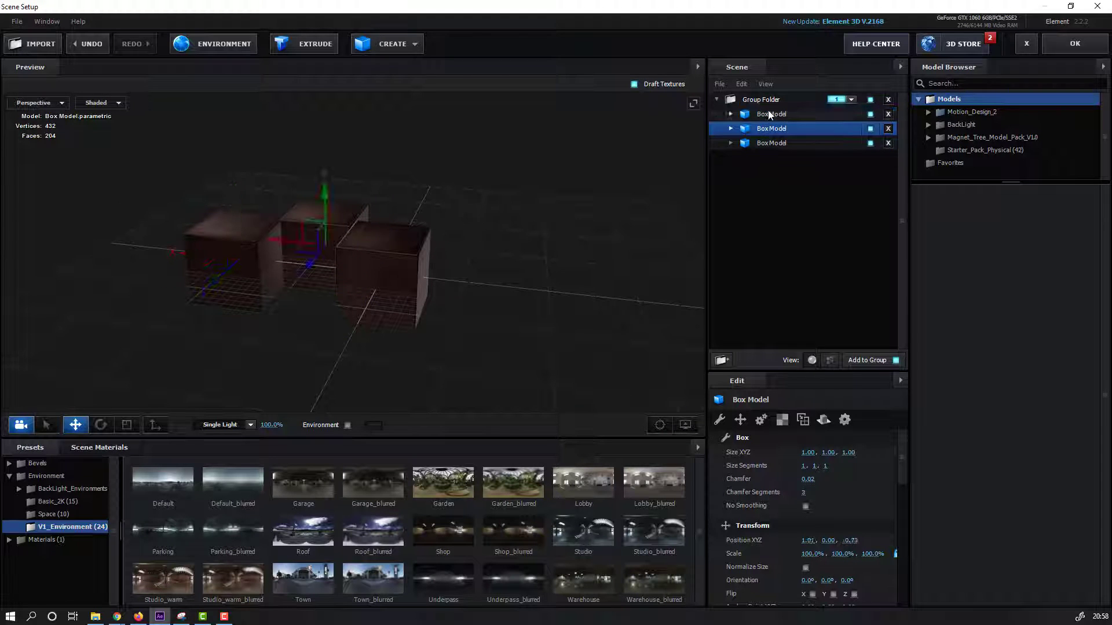
pyautogui.click(769, 114)
pyautogui.keyDown('shift'); pyautogui.click(769, 142); pyautogui.keyUp('shift')
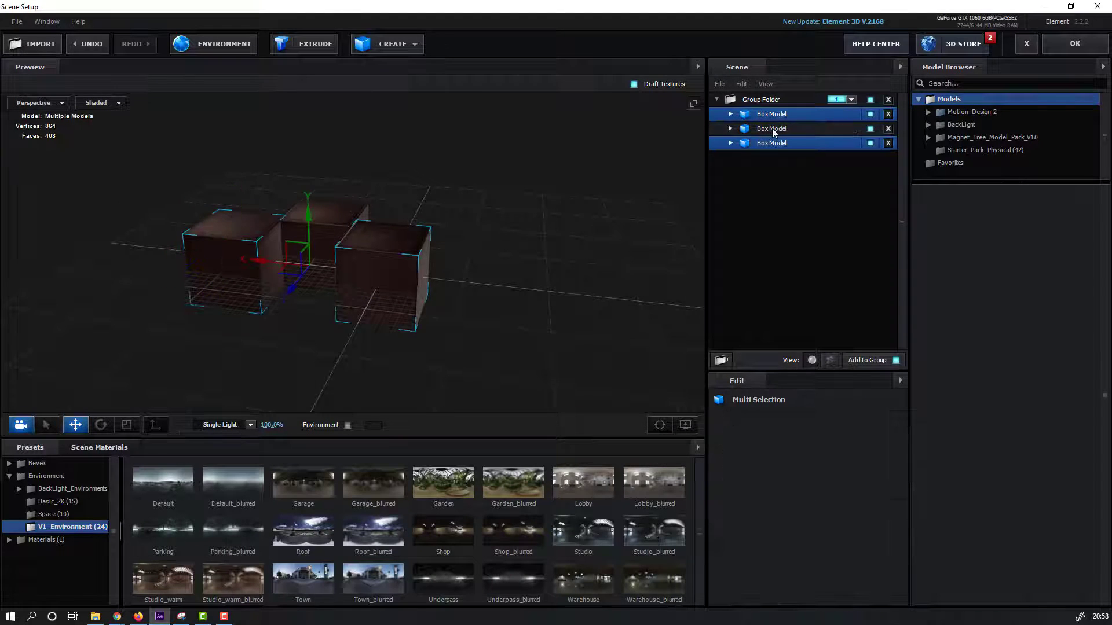
pyautogui.moveTo(306, 254); pyautogui.dragTo(230, 319)
pyautogui.hotkey('ctrl', 'd')
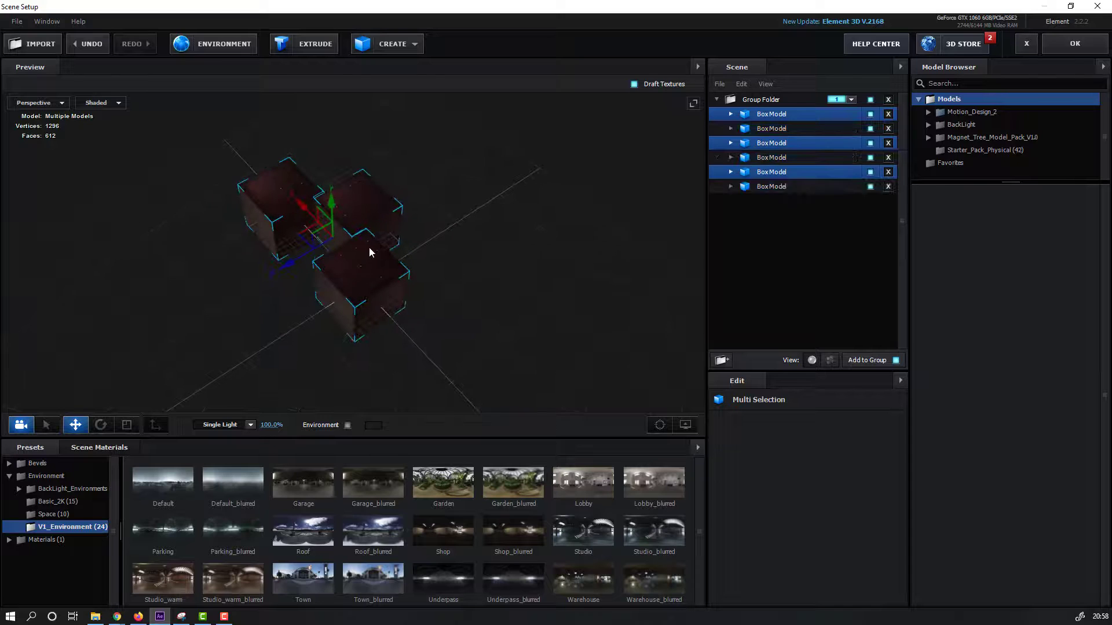
pyautogui.moveTo(266, 277); pyautogui.dragTo(368, 222)
pyautogui.moveTo(339, 177); pyautogui.dragTo(241, 186)
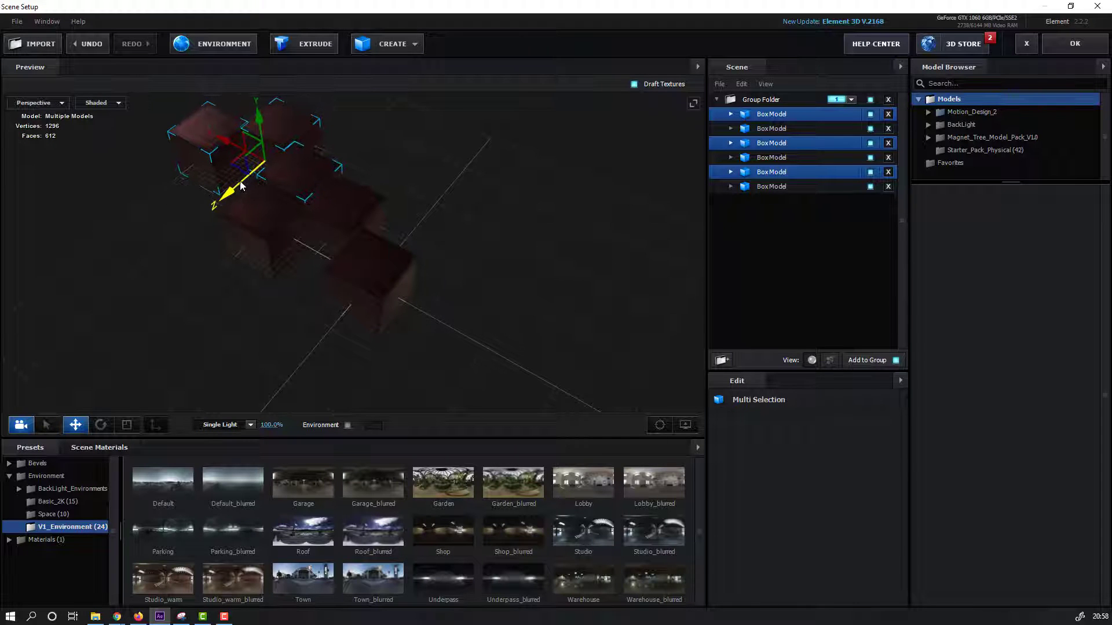
# Duplicate the three selected boxes again and move the new copies along Z to the near side of the cluster
pyautogui.moveTo(300, 211); pyautogui.dragTo(384, 223)
pyautogui.hotkey('ctrl', 'd')
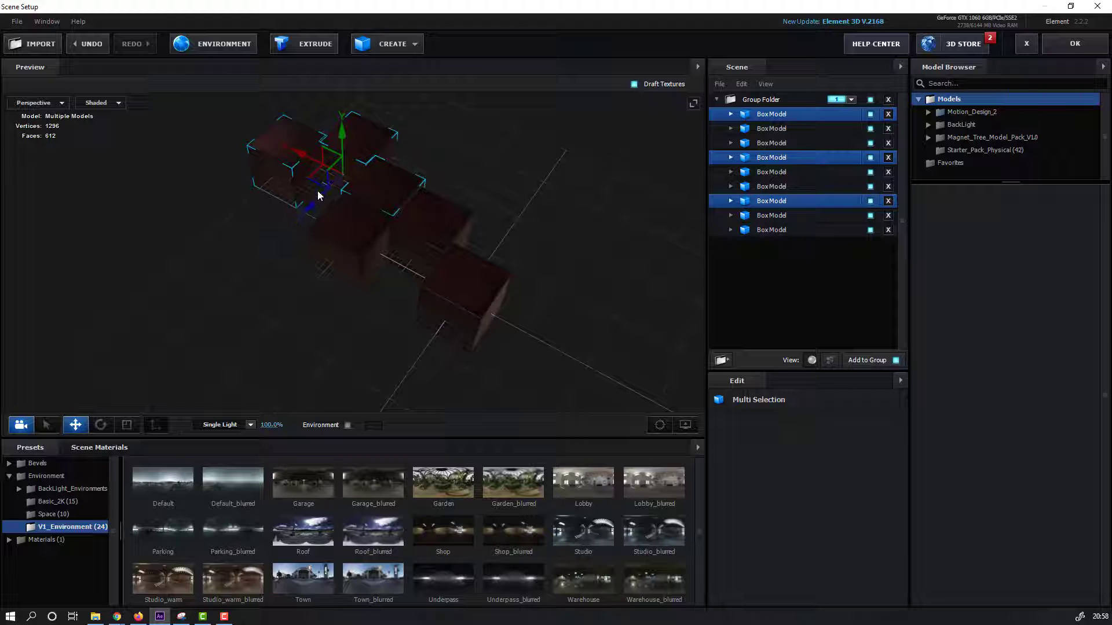
pyautogui.moveTo(313, 208); pyautogui.dragTo(242, 289)
pyautogui.scroll(-2, 377, 287)
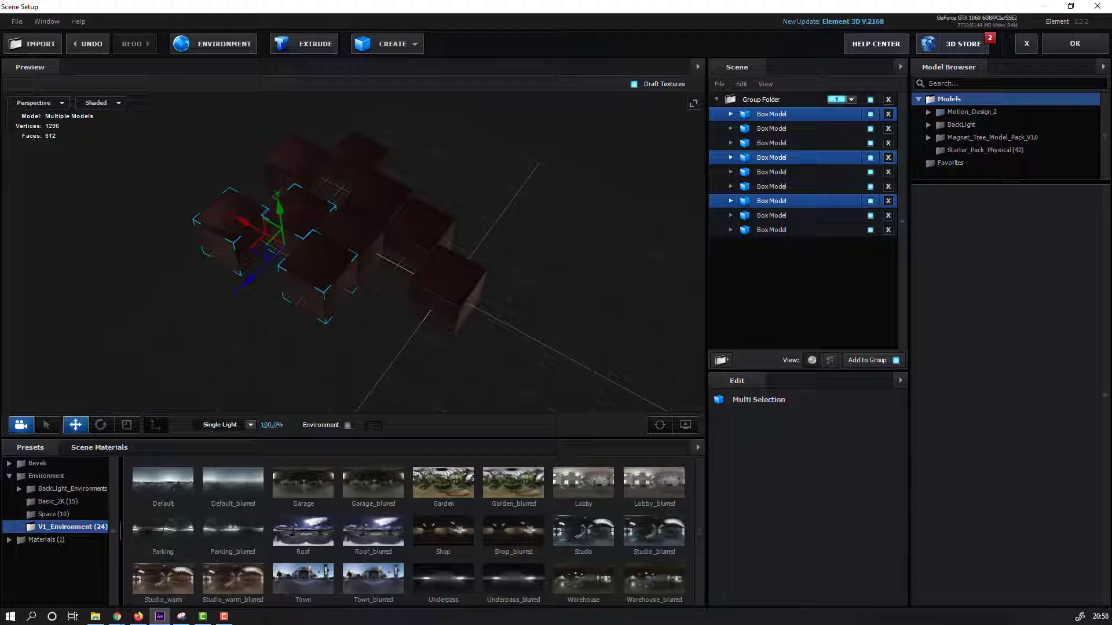
# Reposition individual boxes of the newest group against the cluster, placing the nearest one at about X 2.03, Z 1.04
pyautogui.scroll(2, 461, 252)
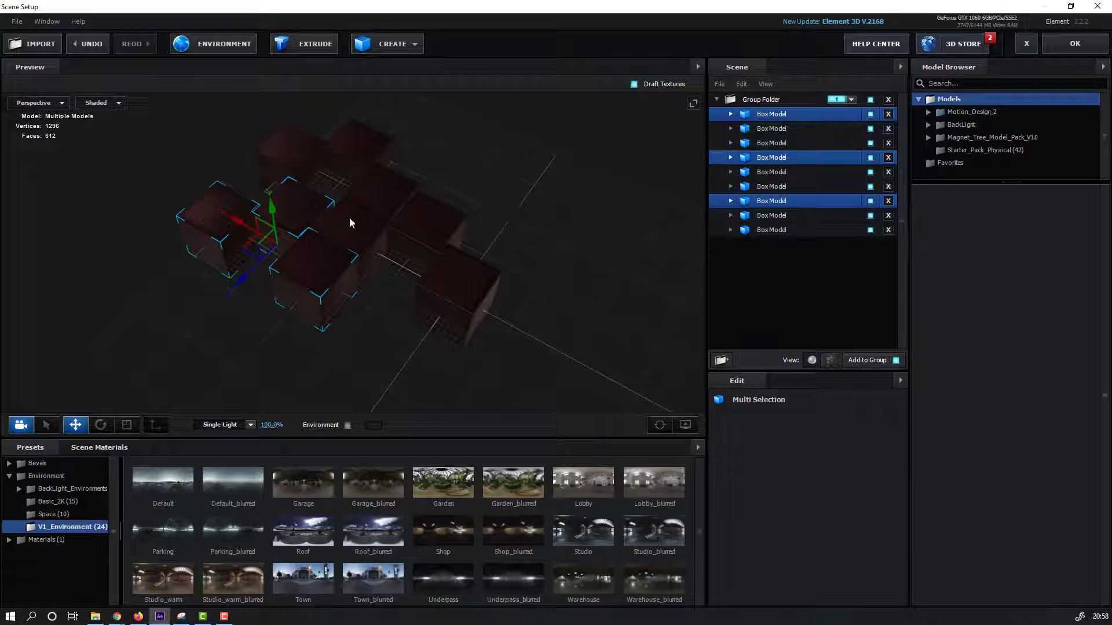
pyautogui.click(302, 212)
pyautogui.moveTo(298, 213)
pyautogui.mouseDown()
pyautogui.moveTo(293, 235)
pyautogui.moveTo(256, 235)
pyautogui.moveTo(315, 211)
pyautogui.mouseUp()
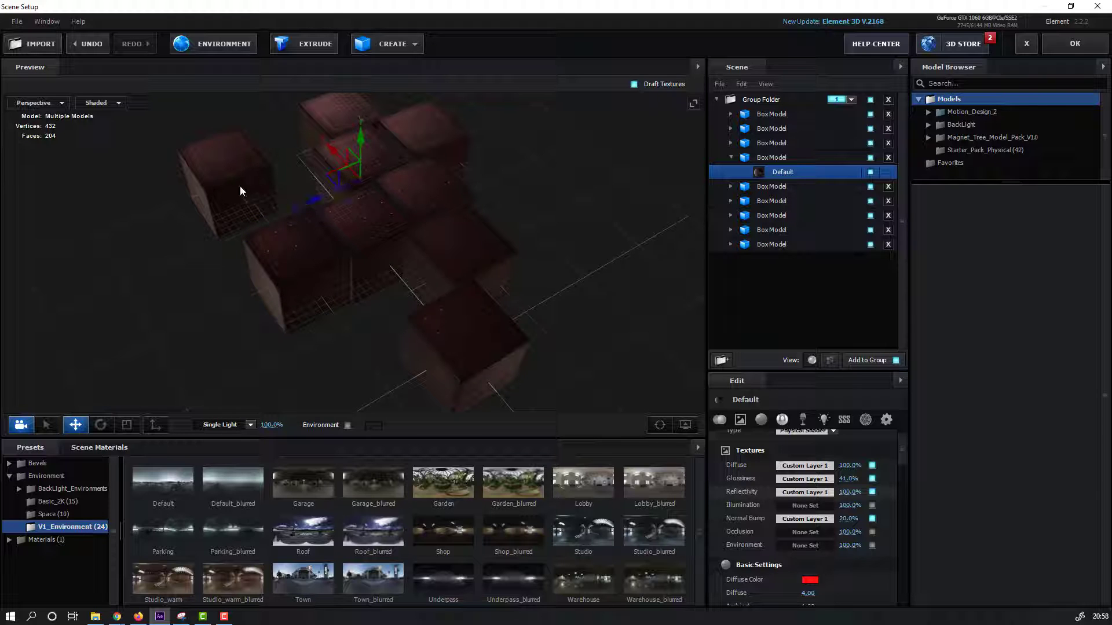
pyautogui.click(217, 160)
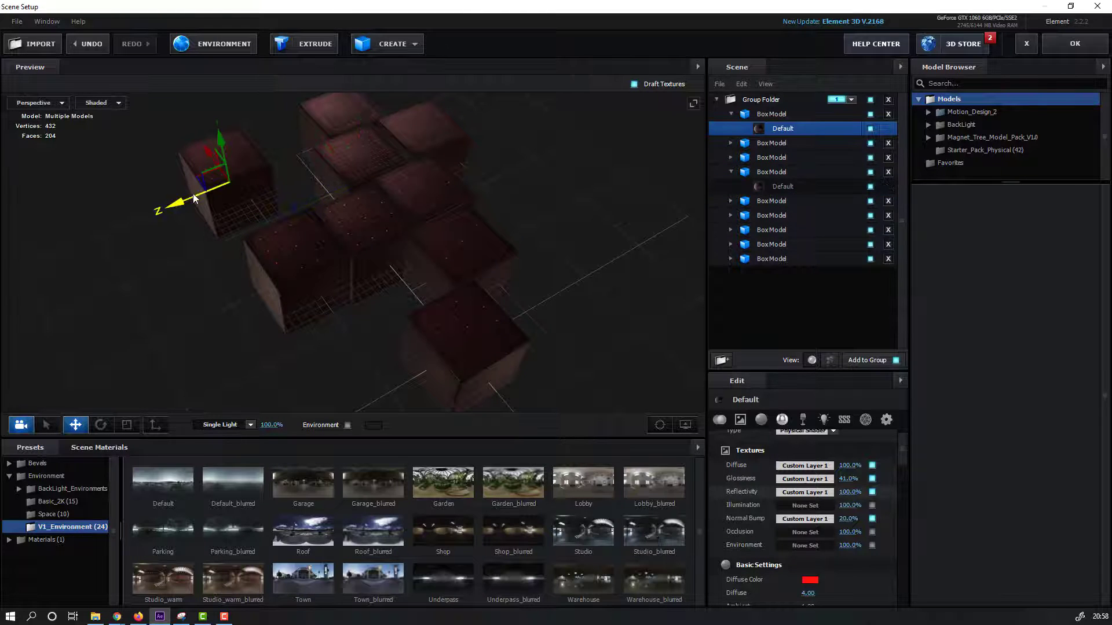
pyautogui.click(282, 262)
pyautogui.moveTo(320, 250); pyautogui.dragTo(208, 262)
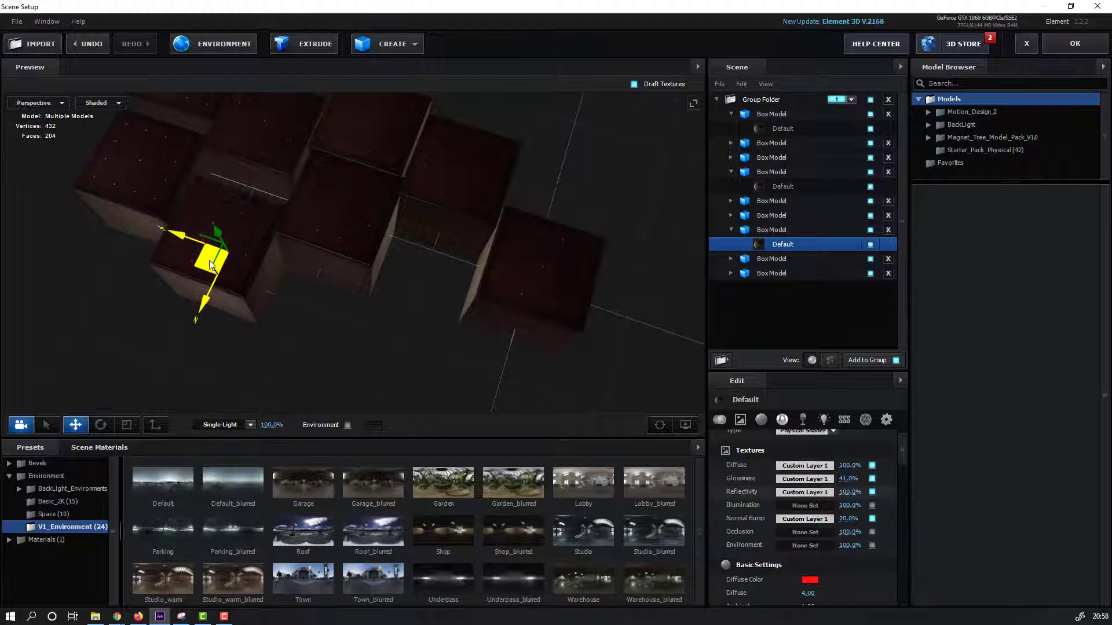
pyautogui.moveTo(400, 261); pyautogui.dragTo(521, 220)
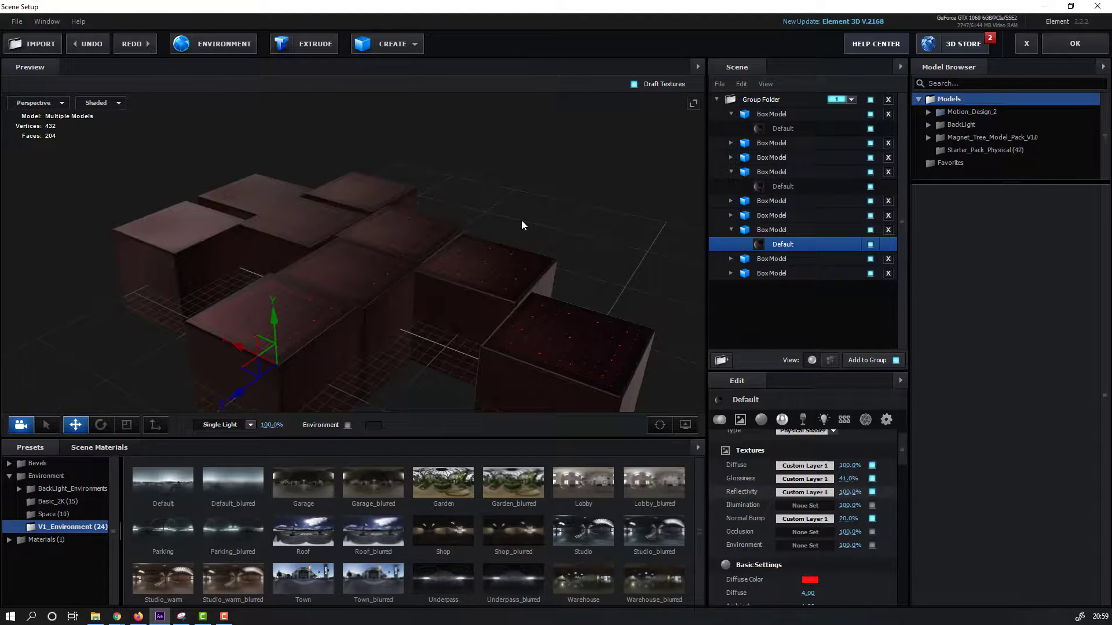
# Duplicate the Box Model at X 3.04, Z -0.53, raise the copy to about Y 0.93 and scale it uniformly to 51.5%
pyautogui.click(733, 231)
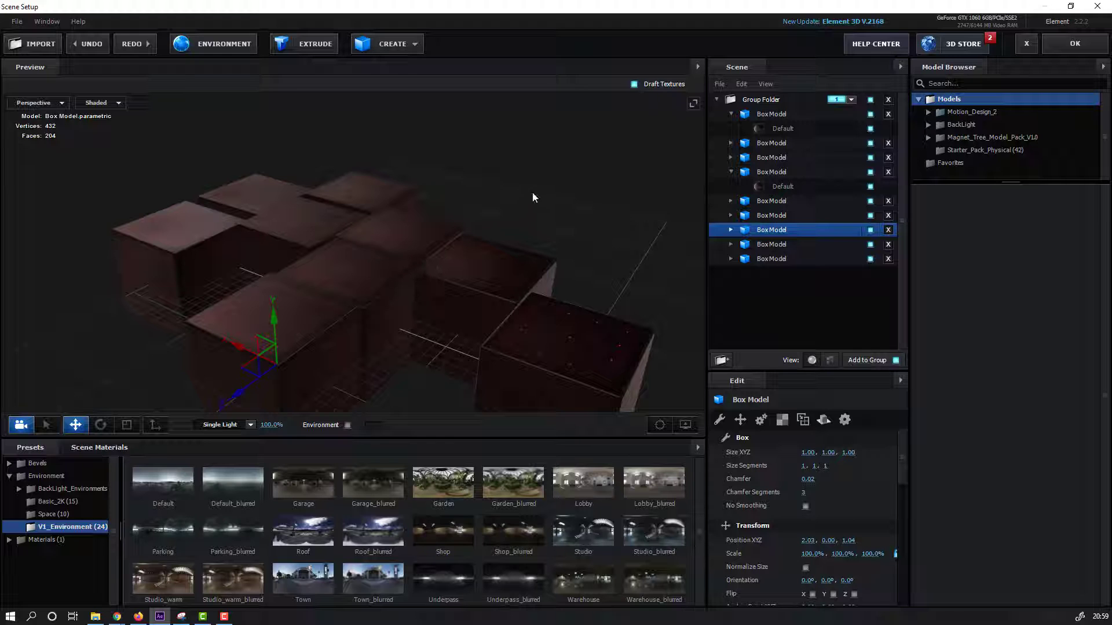
pyautogui.click(313, 232)
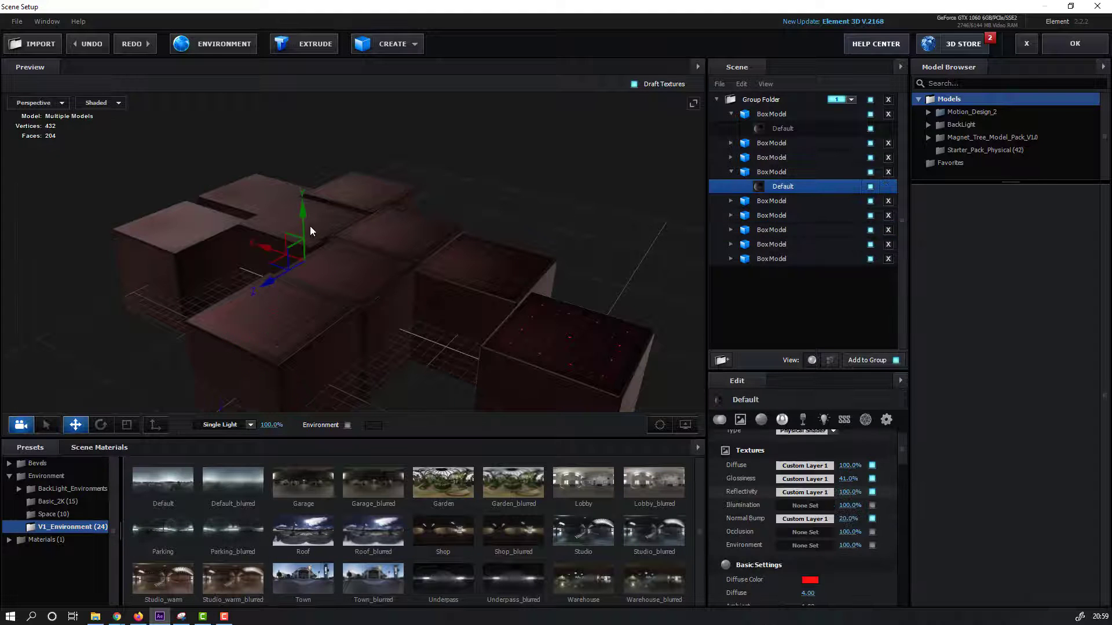
pyautogui.click(779, 178)
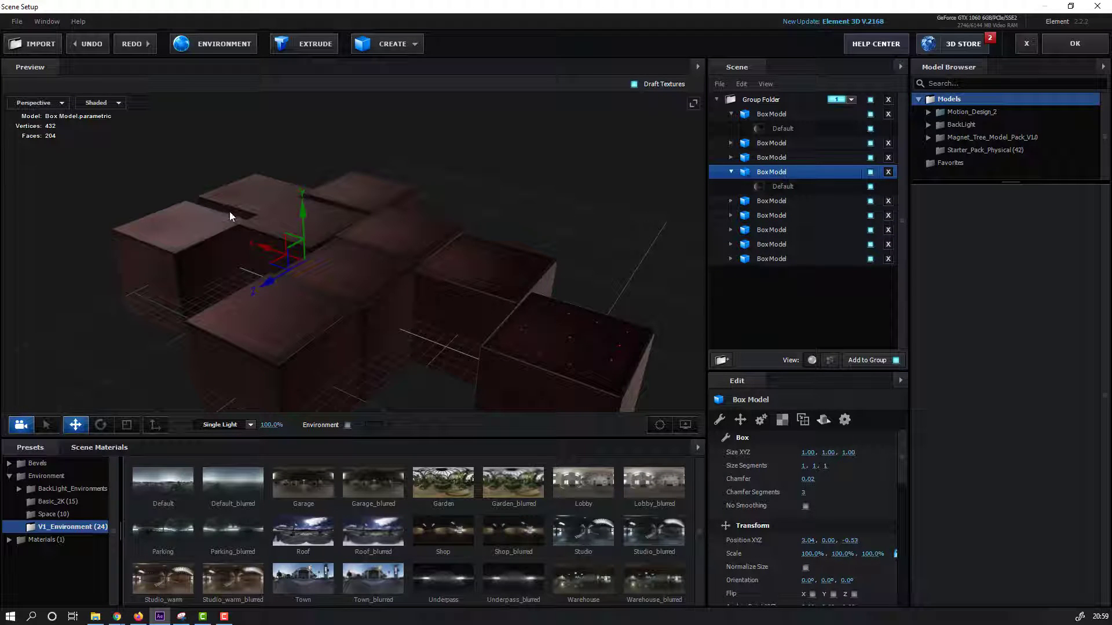
pyautogui.hotkey('ctrl', 'd')
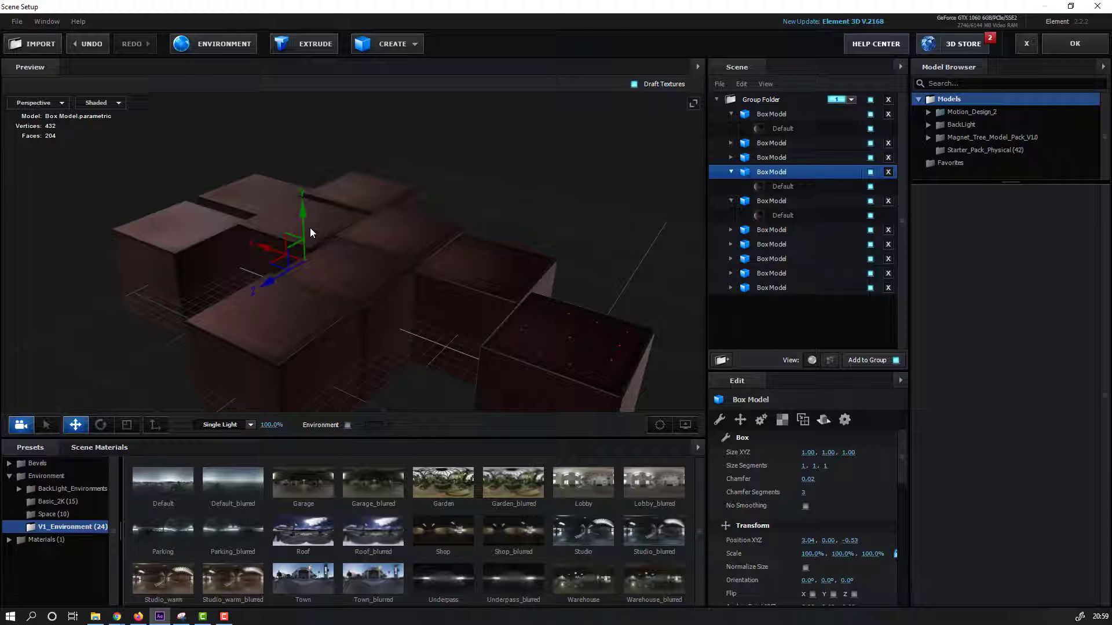
pyautogui.press('F10')
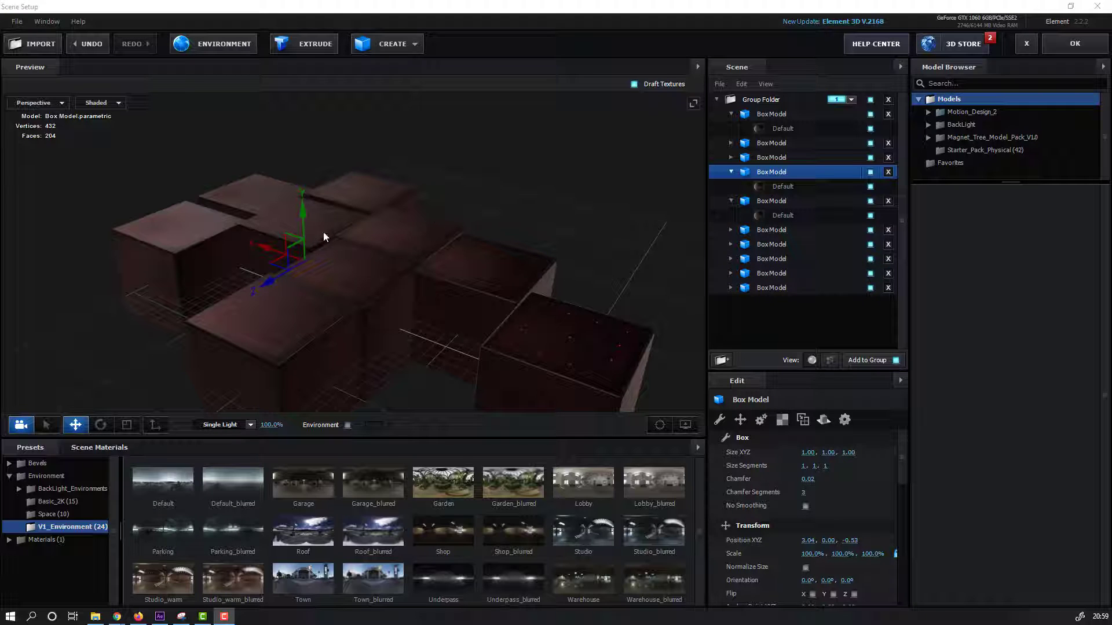
pyautogui.moveTo(301, 228); pyautogui.dragTo(274, 217)
pyautogui.click(127, 424)
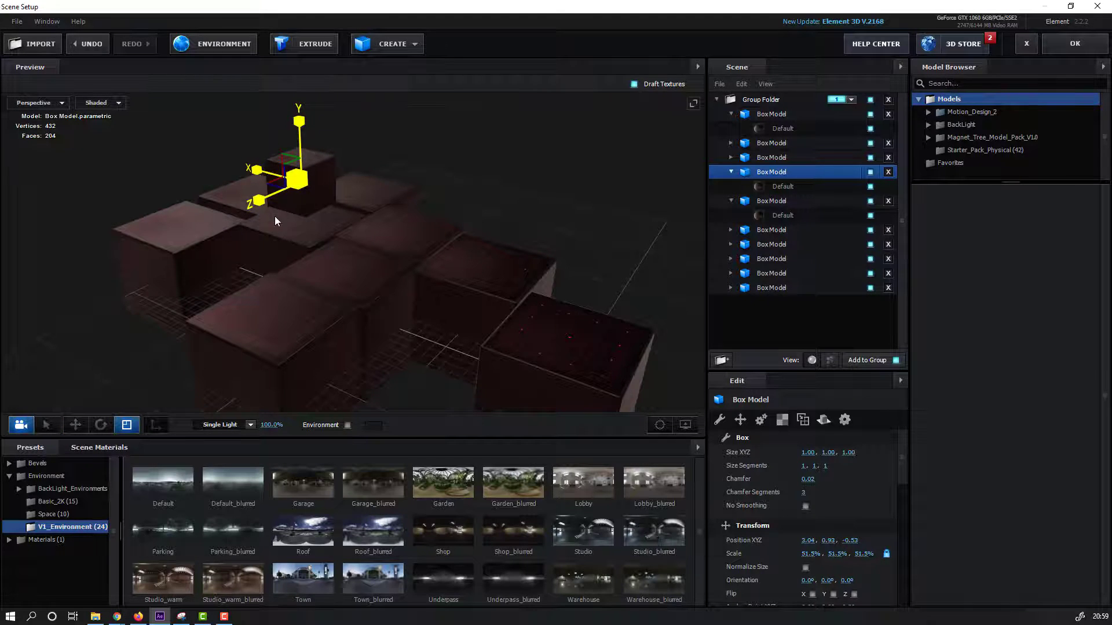
# Lower the scaled-down box to Y 0.75 so it rests on top of the larger boxes
pyautogui.scroll(3, 290, 197)
pyautogui.moveTo(308, 181)
pyautogui.mouseDown()
pyautogui.moveTo(337, 211)
pyautogui.moveTo(352, 201)
pyautogui.moveTo(301, 200)
pyautogui.mouseUp()
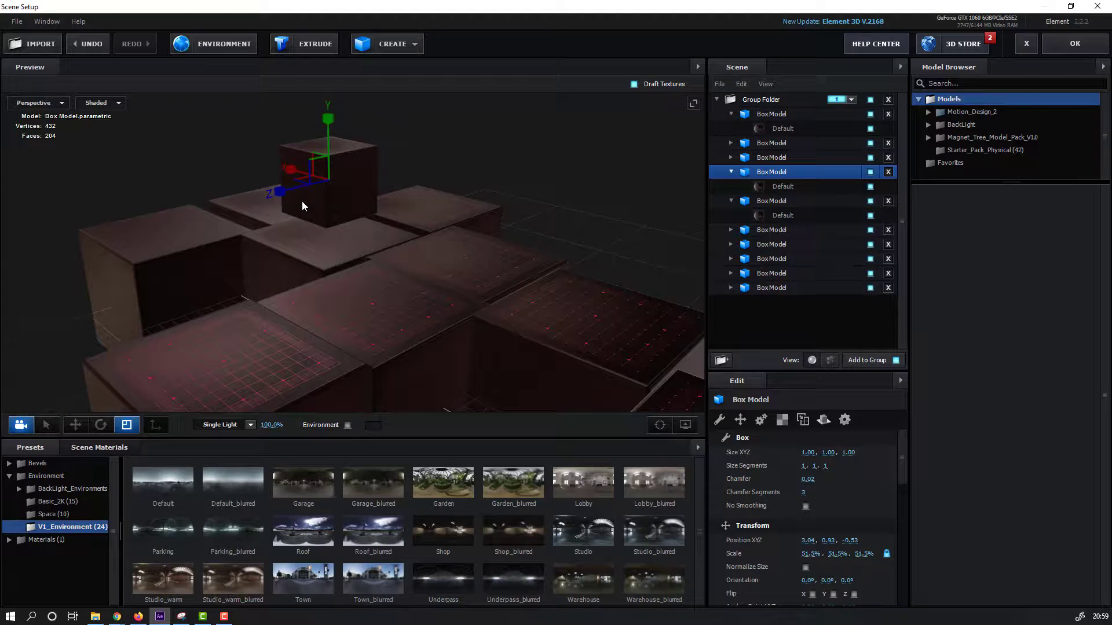
pyautogui.click(75, 425)
pyautogui.moveTo(328, 146); pyautogui.dragTo(331, 164)
pyautogui.hotkey('ctrl', 'z')
pyautogui.scroll(1, 336, 234)
pyautogui.moveTo(337, 239); pyautogui.dragTo(457, 307)
# Duplicate the small box and place the copy at about X 2.63, Y 0.75, Z -1.07
pyautogui.hotkey('ctrl', 'd')
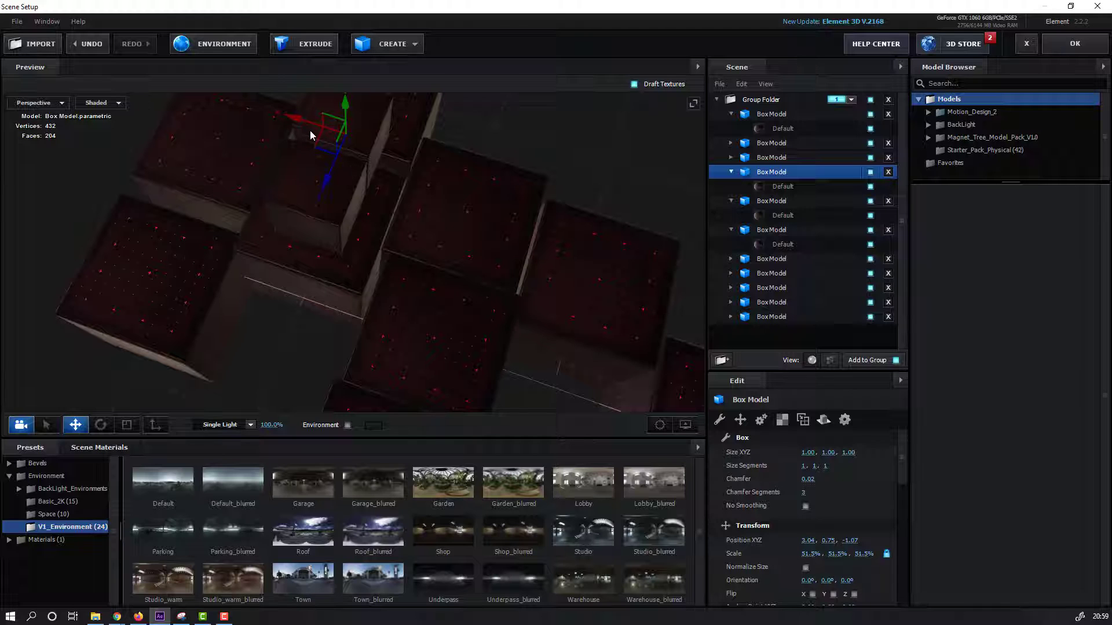
pyautogui.moveTo(314, 123); pyautogui.dragTo(367, 140)
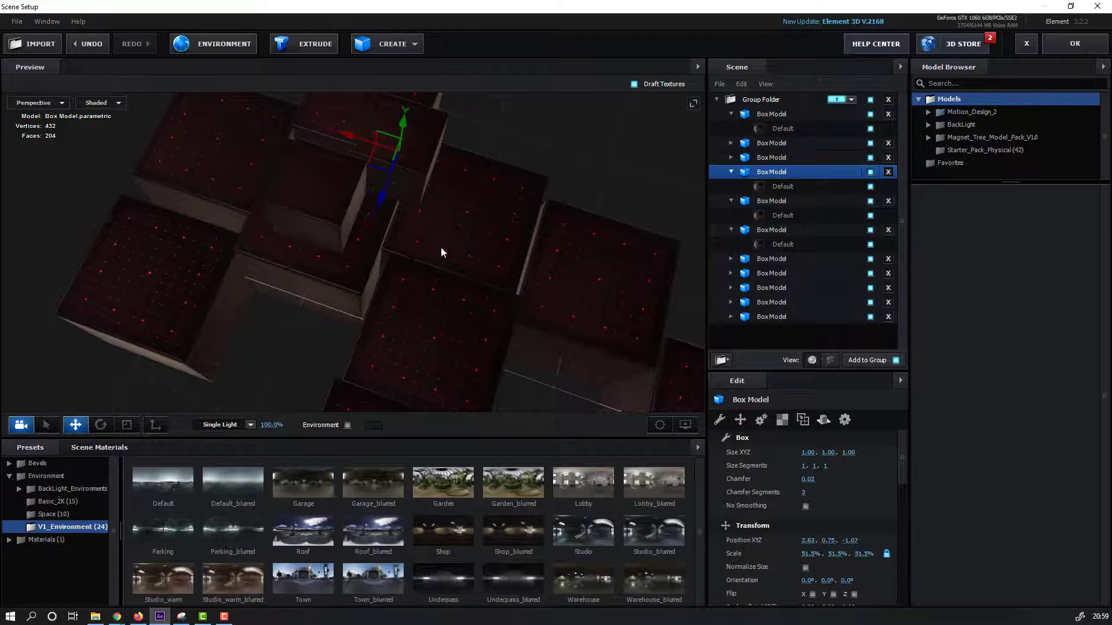
pyautogui.moveTo(440, 249); pyautogui.dragTo(380, 215)
# Duplicate the small box twice more, placing one copy at about Z -0.01 and the other raised to Y 1.09, Z -0.39
pyautogui.hotkey('ctrl', 'd')
pyautogui.moveTo(435, 298); pyautogui.dragTo(278, 306)
pyautogui.moveTo(399, 357); pyautogui.dragTo(339, 270)
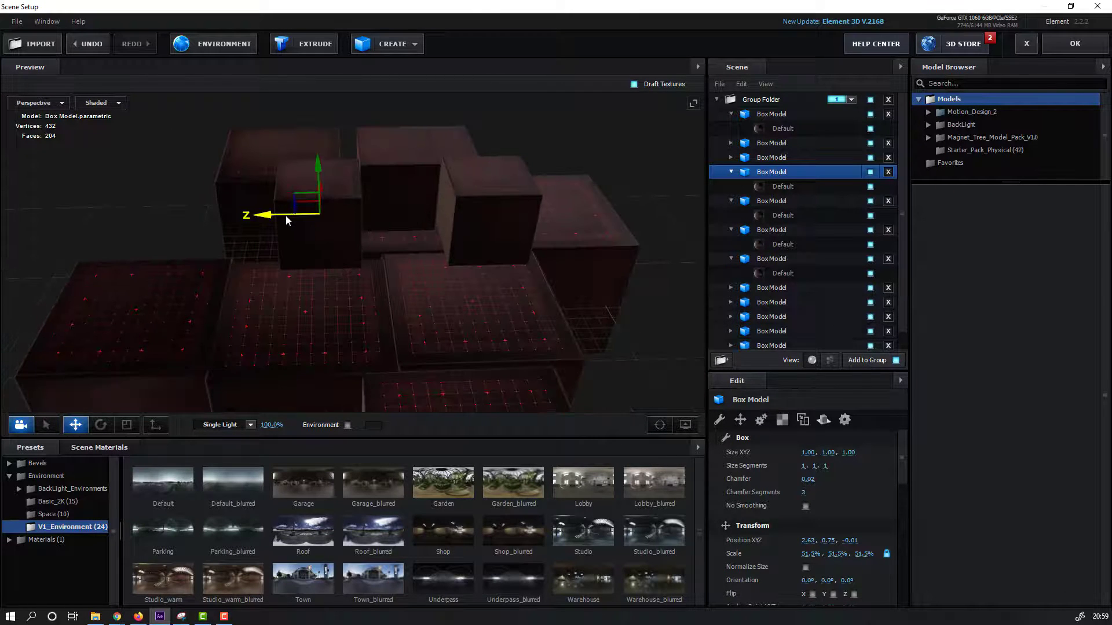
pyautogui.moveTo(287, 219); pyautogui.dragTo(416, 124)
pyautogui.moveTo(373, 162); pyautogui.dragTo(404, 208)
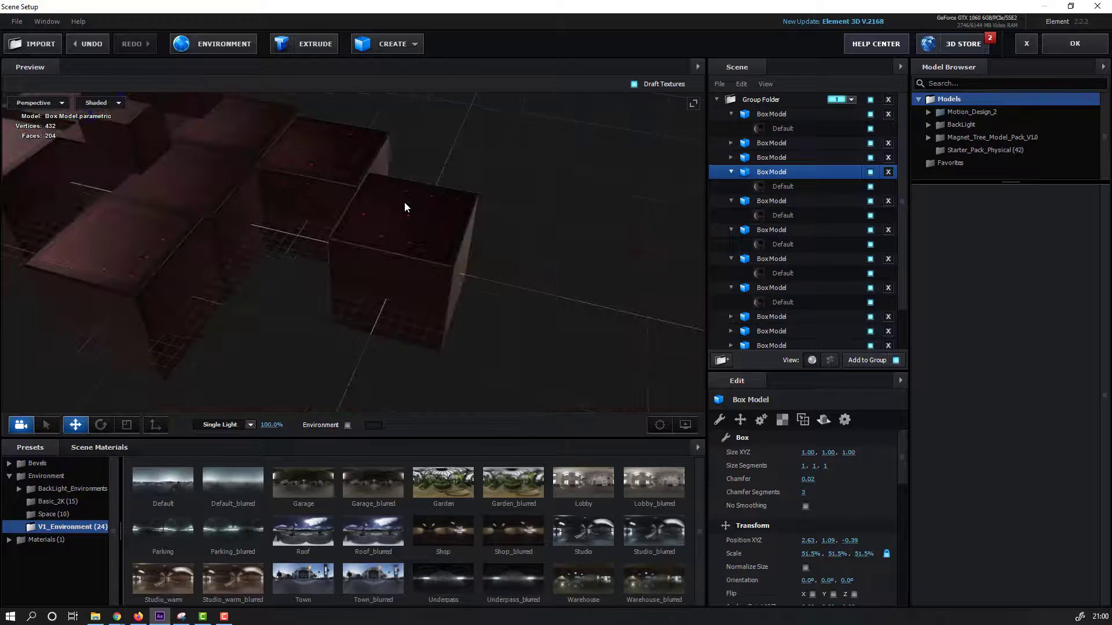
# Move the outlying full-size box against the cluster at about X 0.96, Z 0.00
pyautogui.click(405, 203)
pyautogui.moveTo(363, 258); pyautogui.dragTo(264, 290)
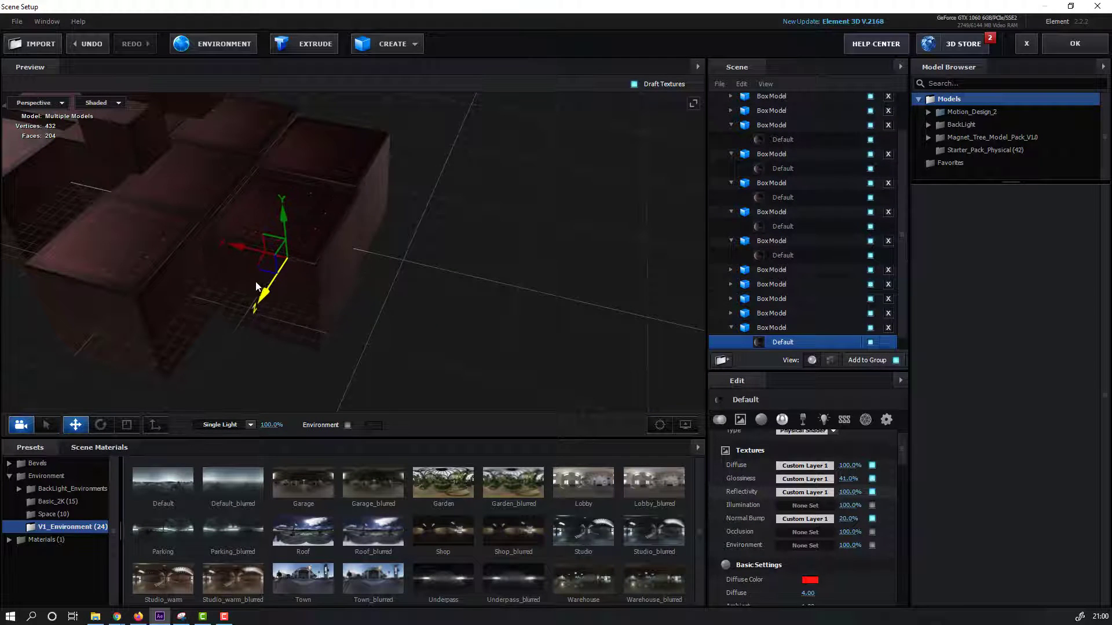
pyautogui.hotkey('ctrl', 'z')
# Duplicate the box at X 0.96, raise the copy to about Y 0.81 and scale it uniformly to 24.6%
pyautogui.click(771, 329)
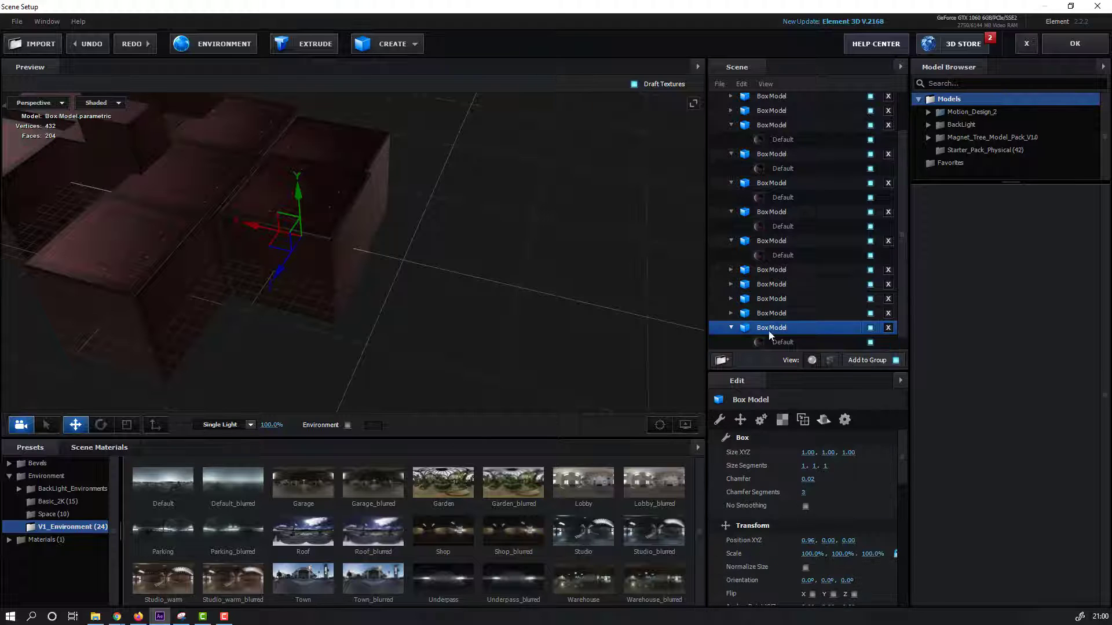
pyautogui.moveTo(301, 213); pyautogui.dragTo(293, 136)
pyautogui.moveTo(401, 199); pyautogui.dragTo(405, 255)
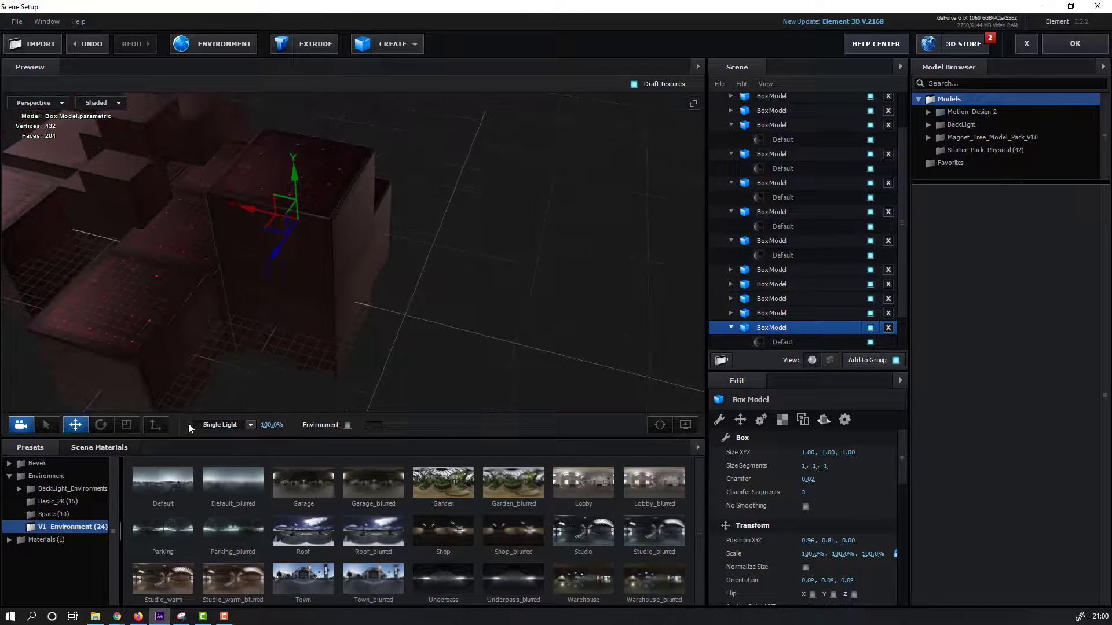
pyautogui.click(126, 424)
pyautogui.moveTo(294, 218); pyautogui.dragTo(369, 270)
# Rename the smallest box to main_box and assign its auxiliary animation to Channel 2
pyautogui.doubleClick(779, 331)
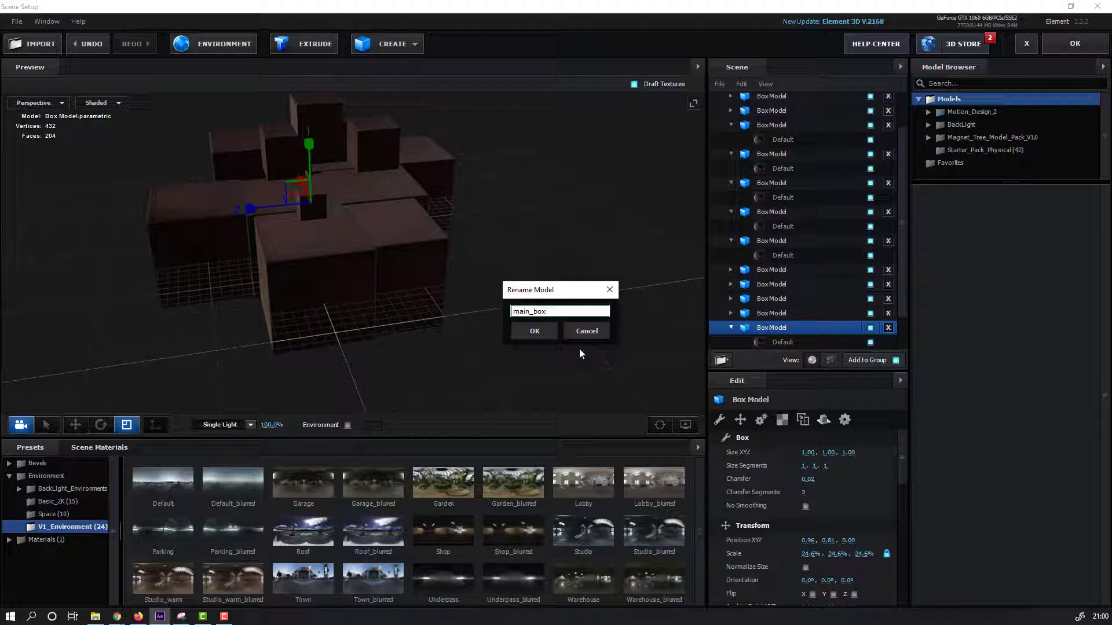
pyautogui.click(534, 331)
pyautogui.scroll(-3, 894, 443)
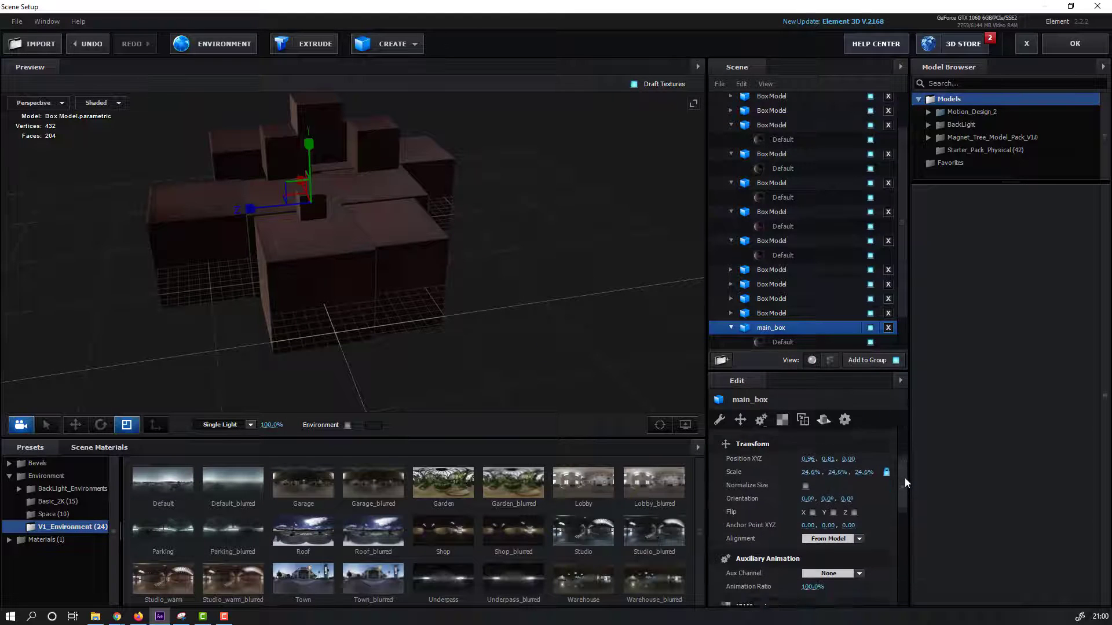
pyautogui.click(839, 547)
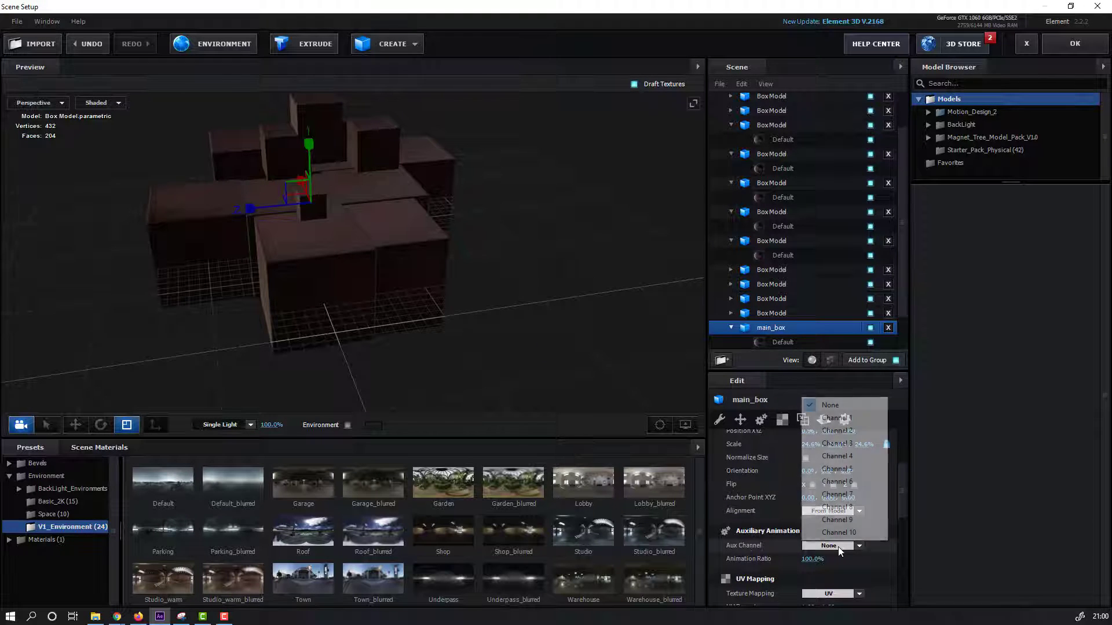
pyautogui.click(858, 434)
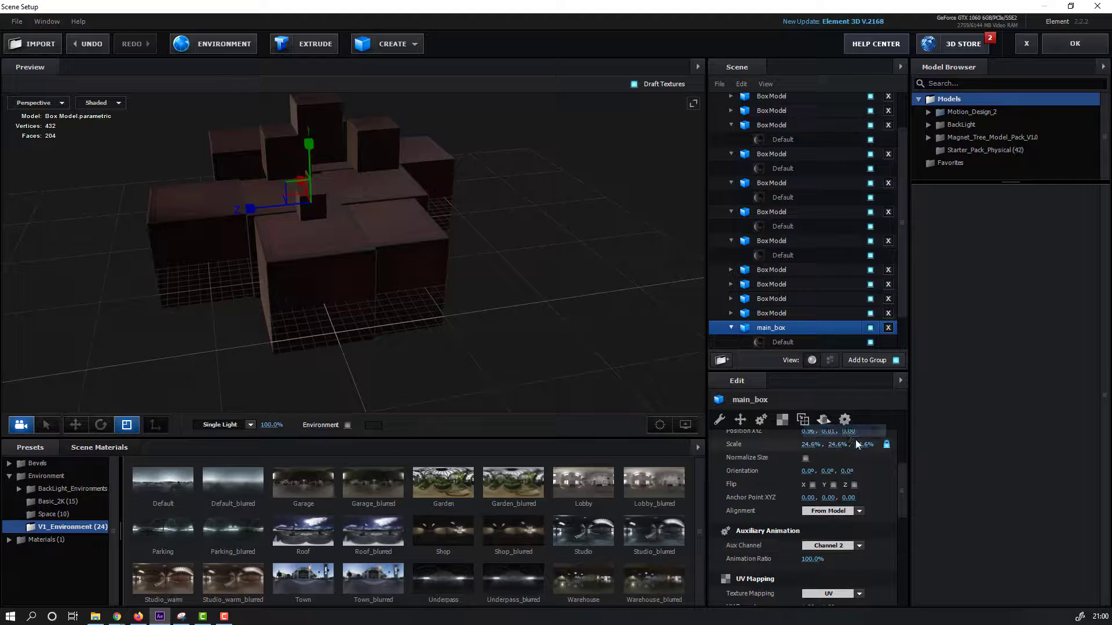
# Apply the scene setup and add a two-node camera with the 50mm preset to the Box composition
pyautogui.click(1065, 49)
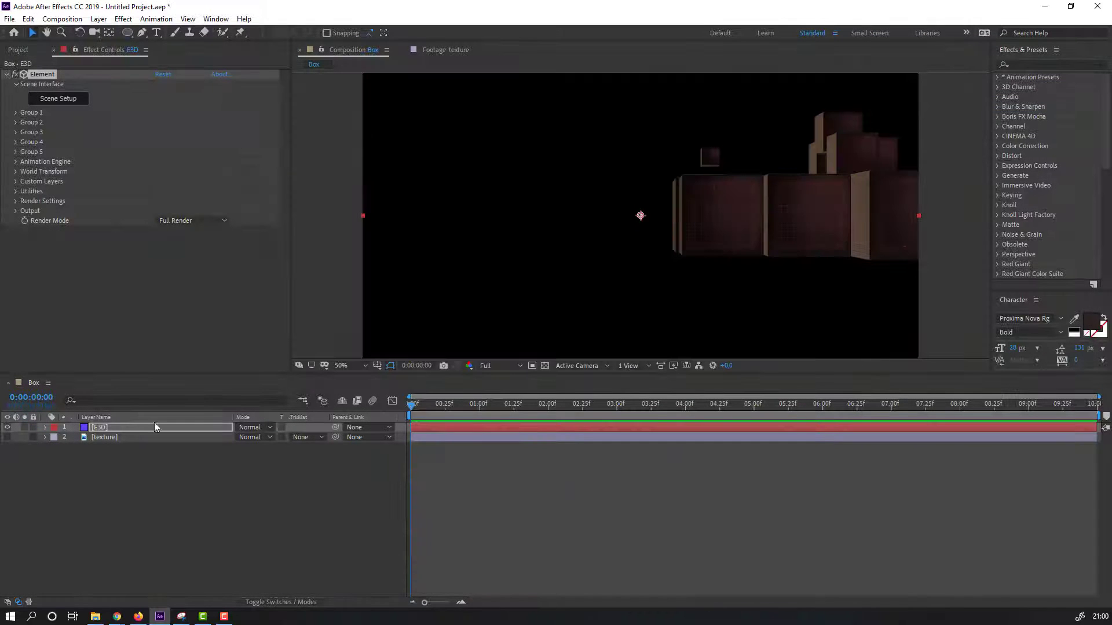
pyautogui.click(246, 513)
pyautogui.rightClick(110, 502)
pyautogui.moveTo(174, 377)
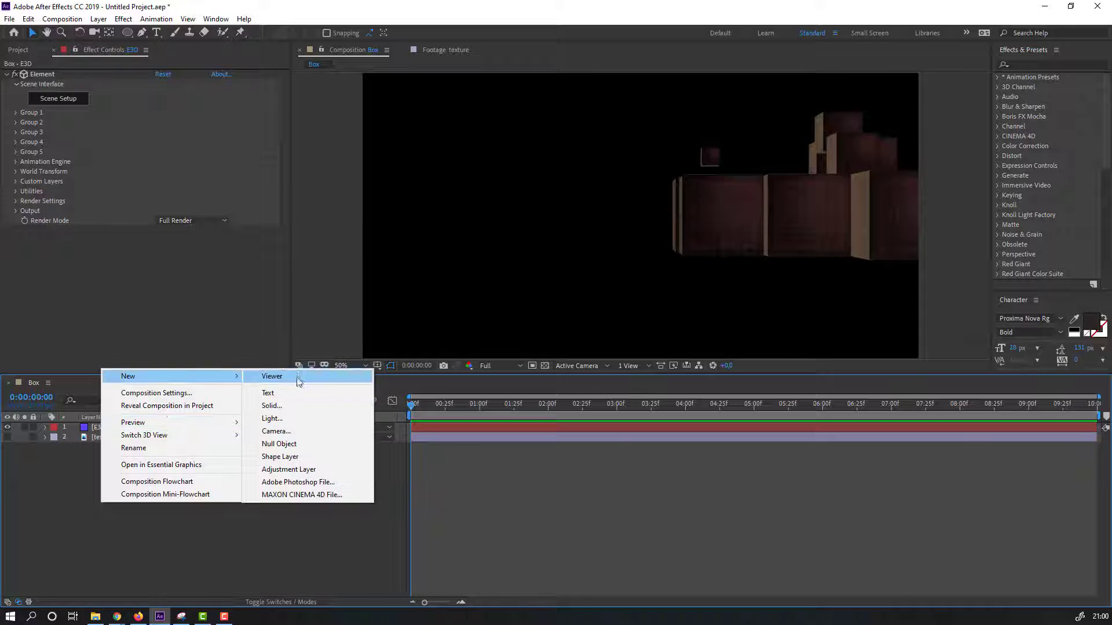
pyautogui.click(305, 434)
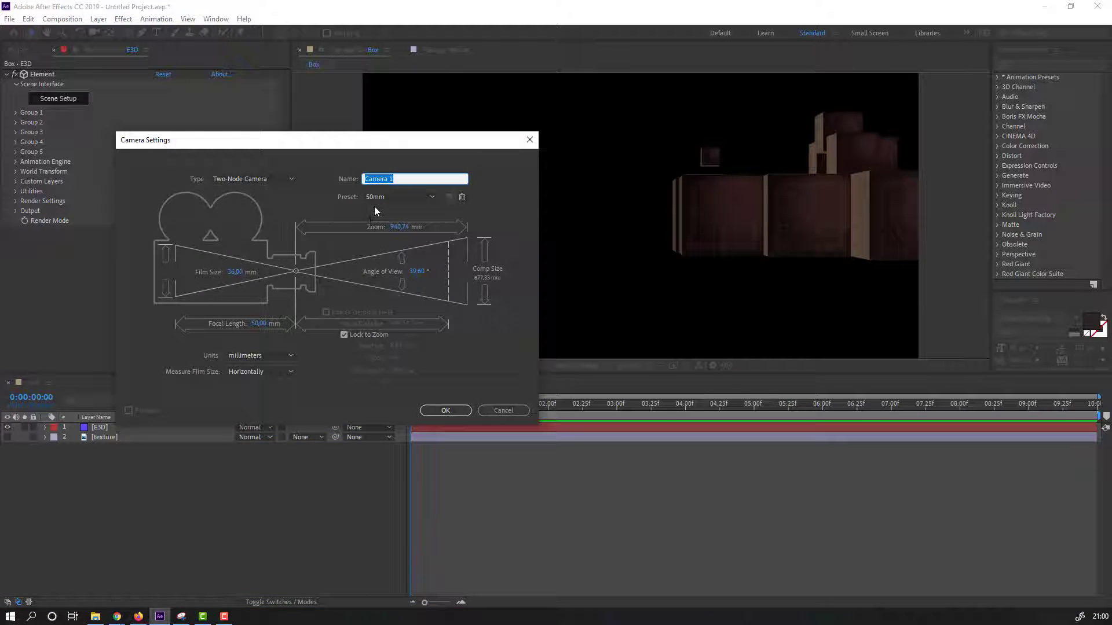
pyautogui.click(392, 197)
pyautogui.click(405, 291)
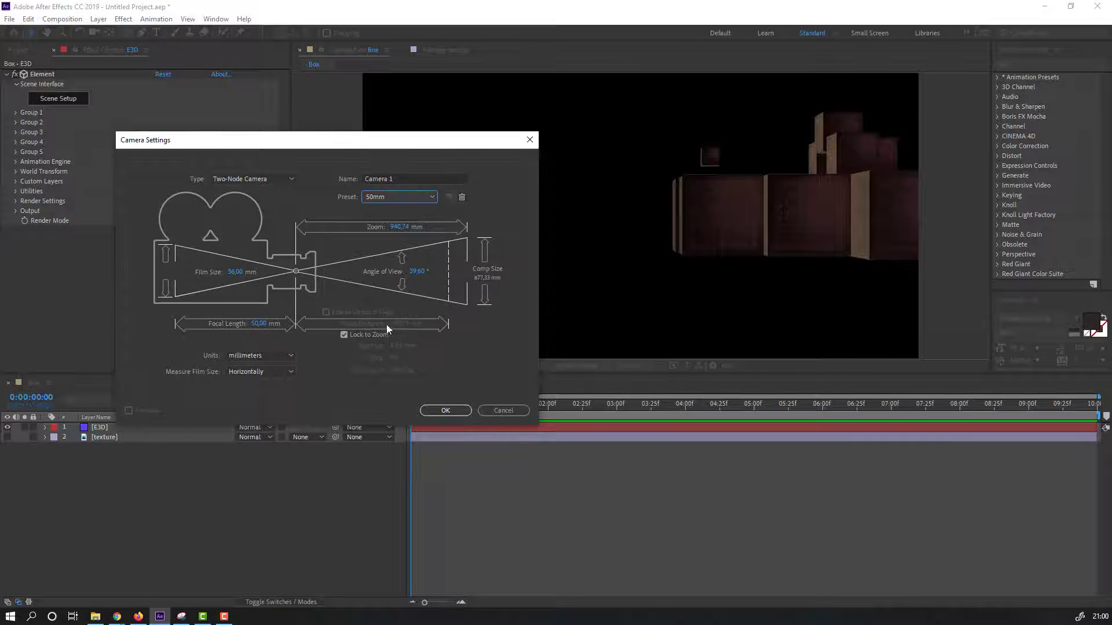
pyautogui.click(445, 411)
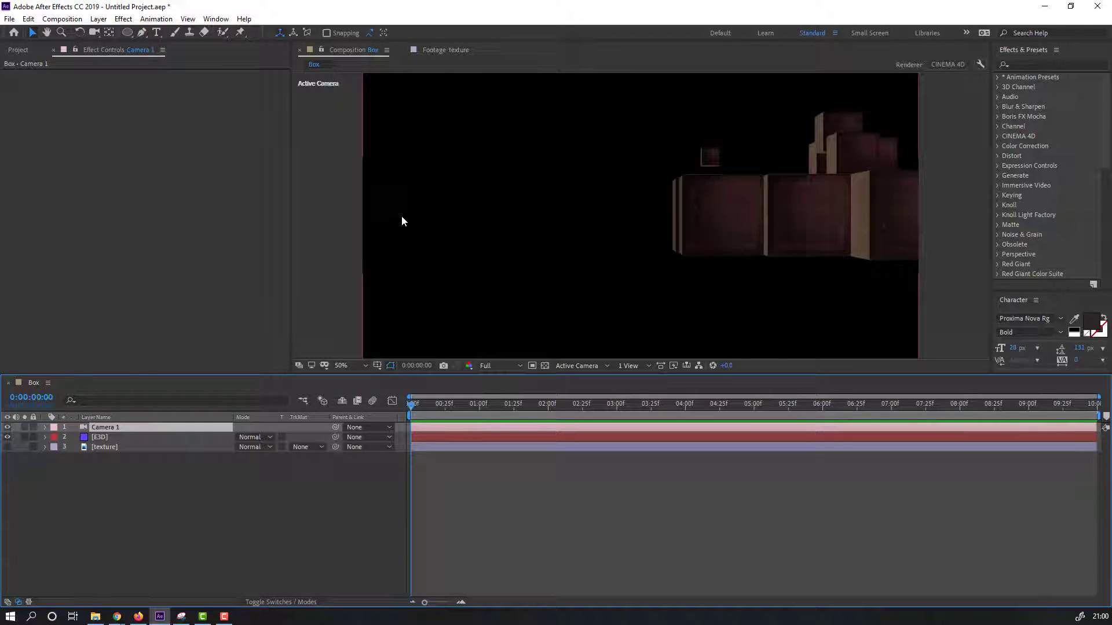
# Orbit, pan and dolly the camera to frame a close-up of the smallest box within the cluster
pyautogui.press('c')
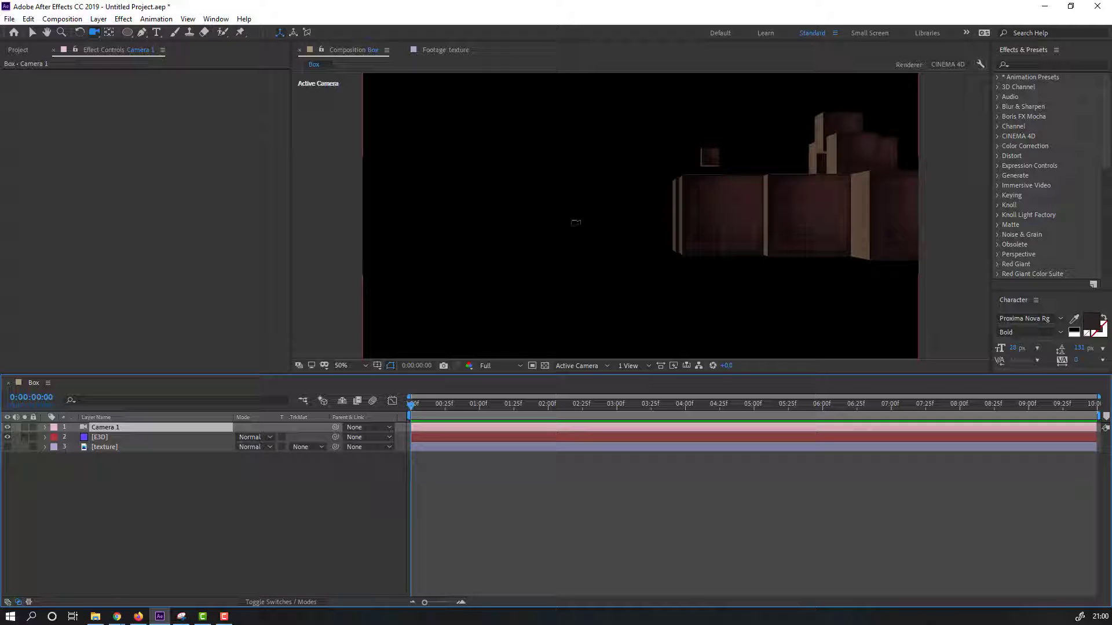
pyautogui.moveTo(617, 184); pyautogui.dragTo(607, 140)
pyautogui.scroll(3, 611, 154)
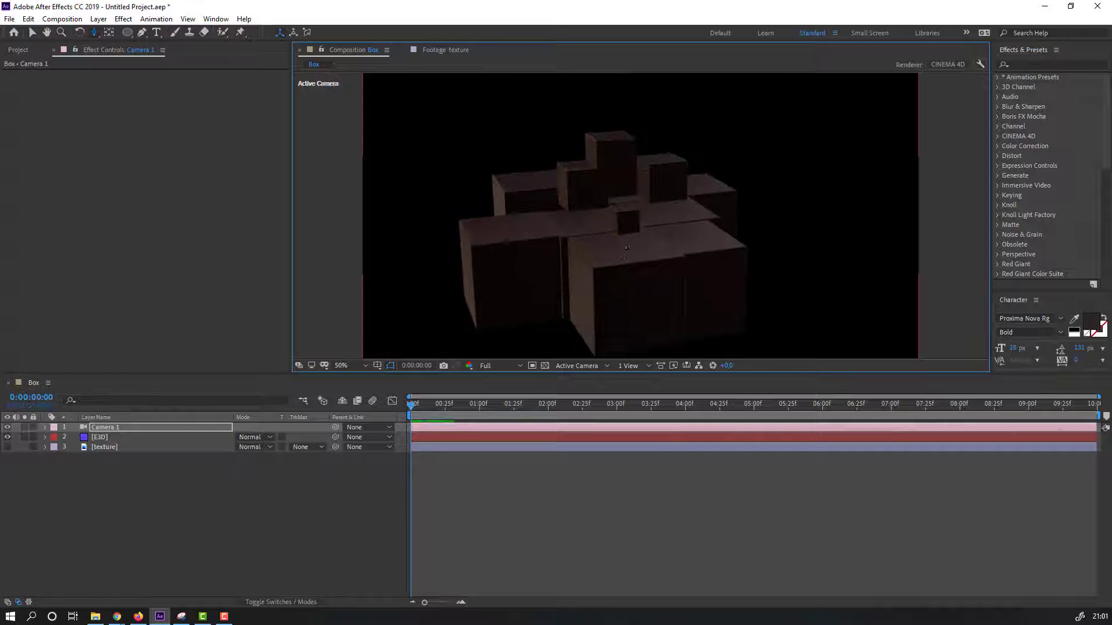
pyautogui.scroll(5, 610, 155)
pyautogui.moveTo(560, 275); pyautogui.dragTo(593, 191)
# Turn on Depth of Field in Camera 1's camera options
pyautogui.click(97, 428)
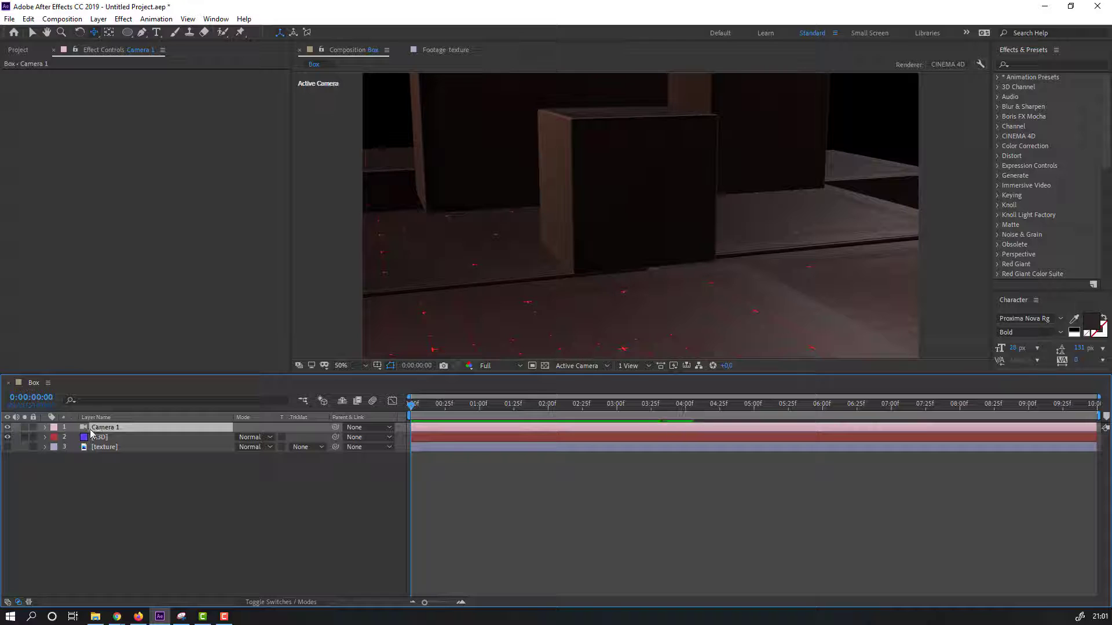
pyautogui.click(44, 428)
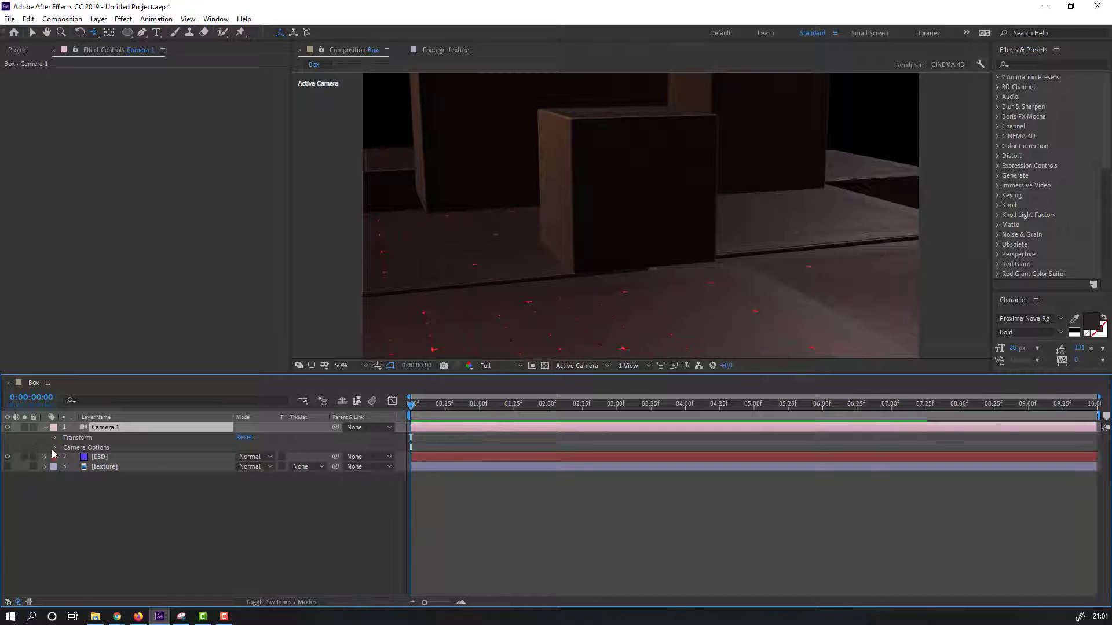
pyautogui.click(54, 448)
pyautogui.click(240, 466)
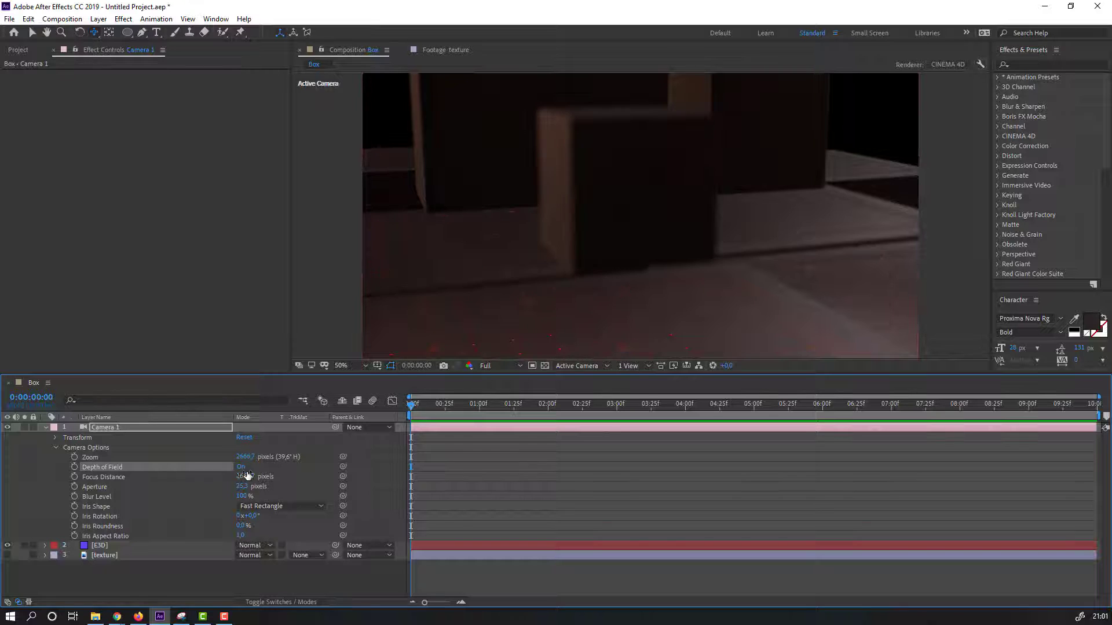
# Lower the preview resolution to Quarter and set the camera's Focus Distance to about 326.7 pixels to focus on the smallest box
pyautogui.click(313, 476)
pyautogui.moveTo(244, 476); pyautogui.dragTo(210, 478)
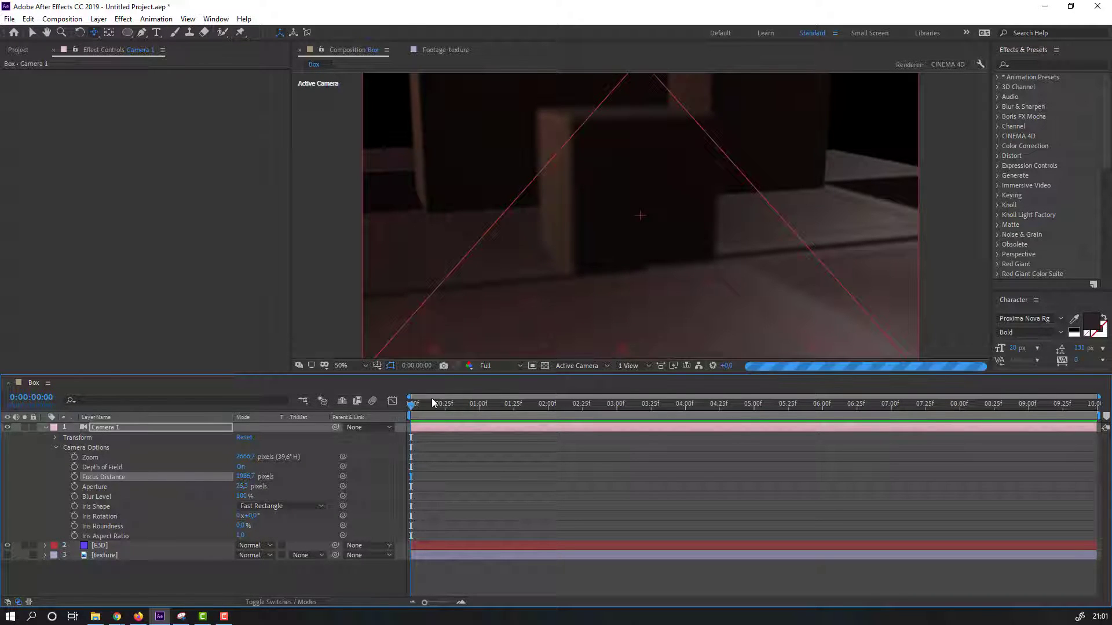
pyautogui.click(502, 366)
pyautogui.click(499, 432)
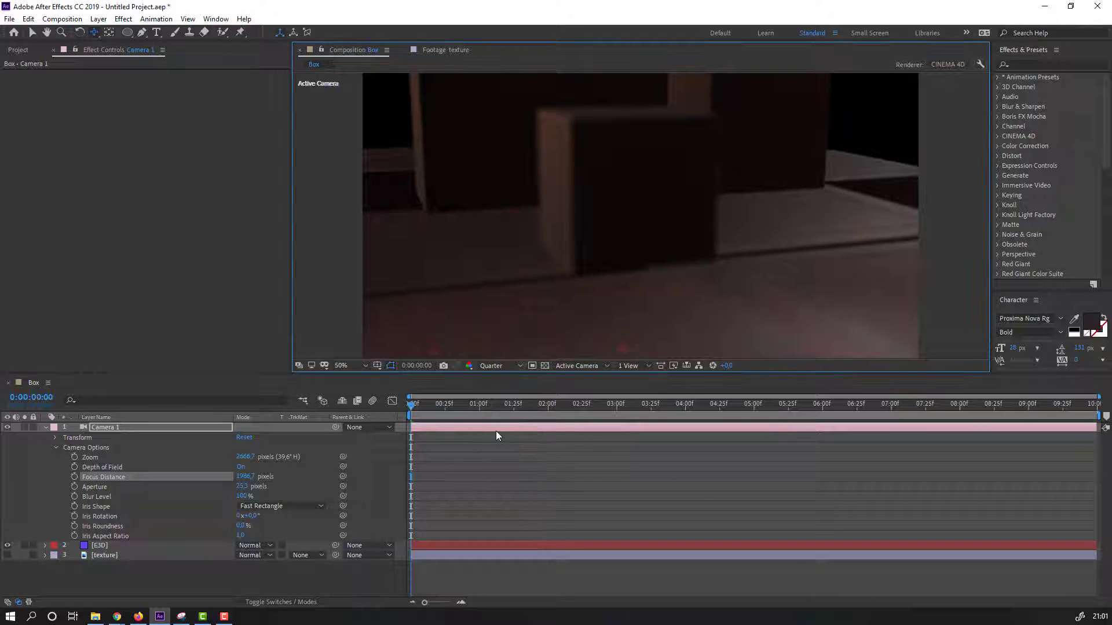
pyautogui.moveTo(243, 476); pyautogui.dragTo(228, 476)
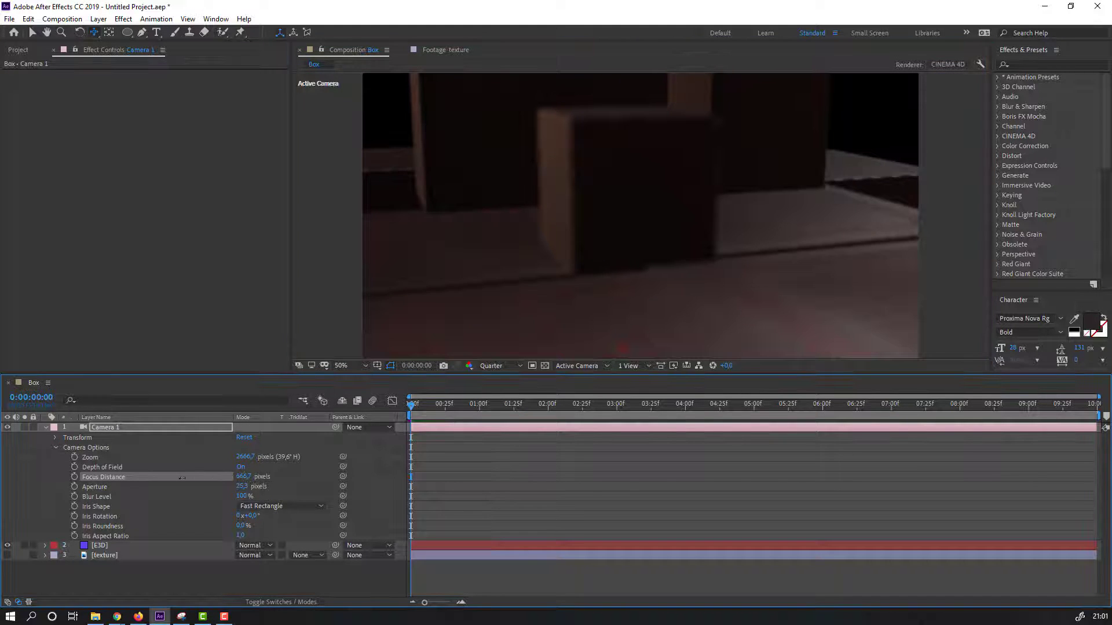
pyautogui.moveTo(138, 478); pyautogui.dragTo(164, 477)
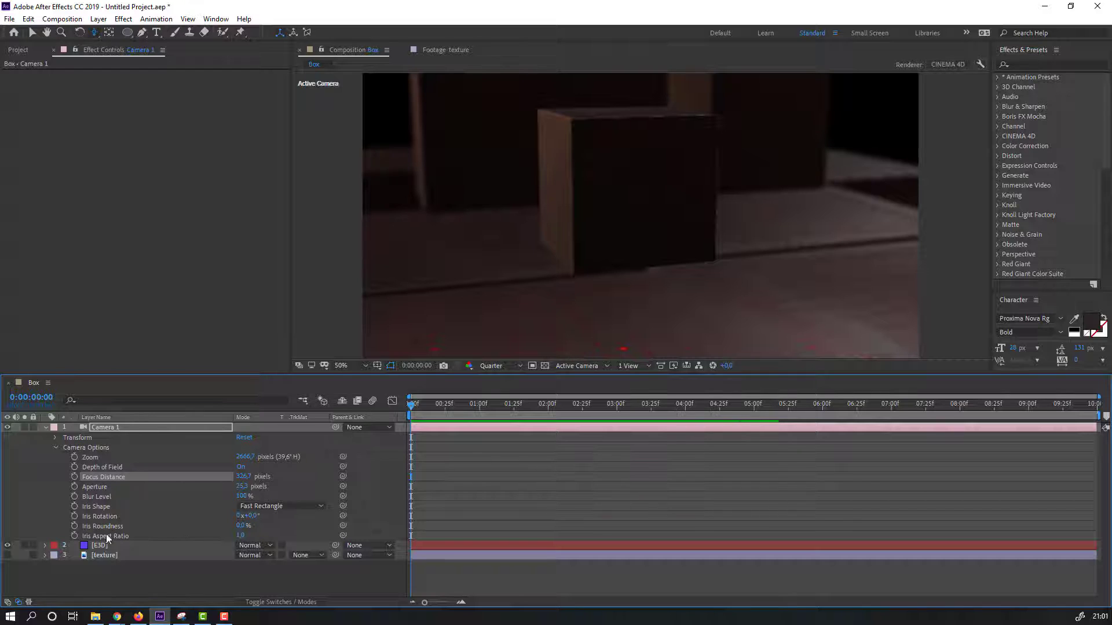
# Reopen the E3D layer's Scene Setup, expand a Box Model in the scene list and select its Default material
pyautogui.click(100, 547)
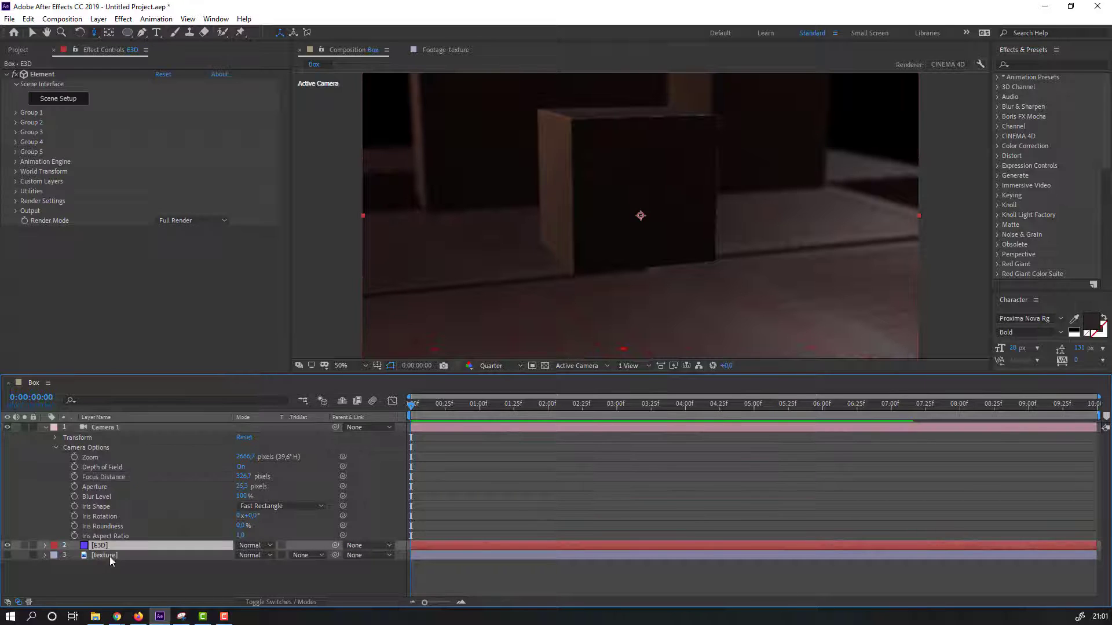
pyautogui.click(67, 104)
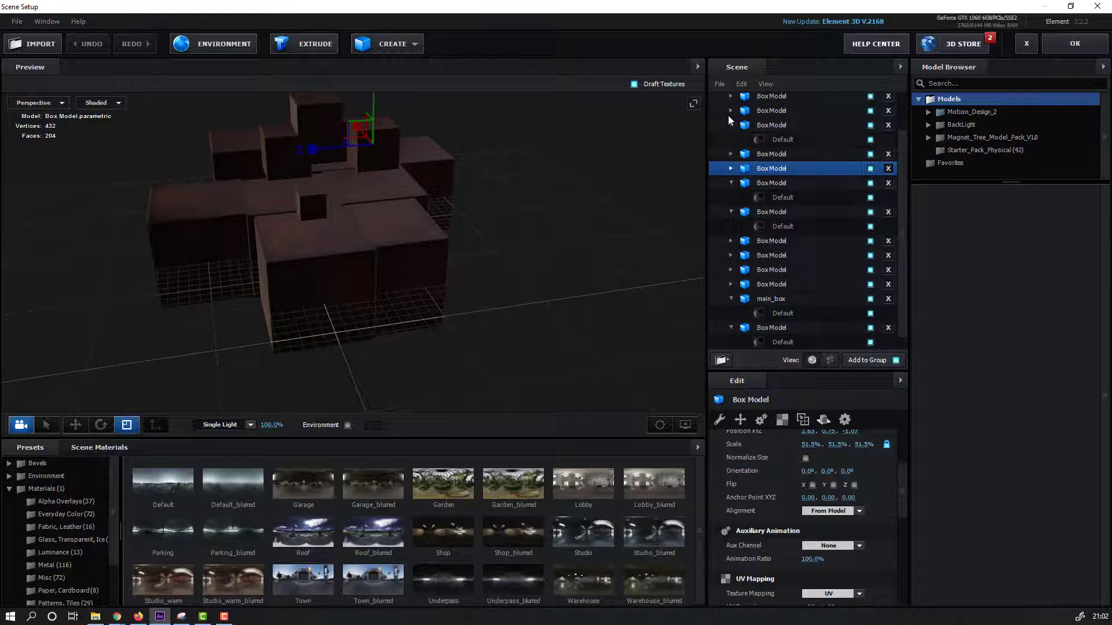
pyautogui.click(729, 114)
pyautogui.click(731, 114)
pyautogui.click(731, 127)
pyautogui.click(730, 142)
pyautogui.click(731, 141)
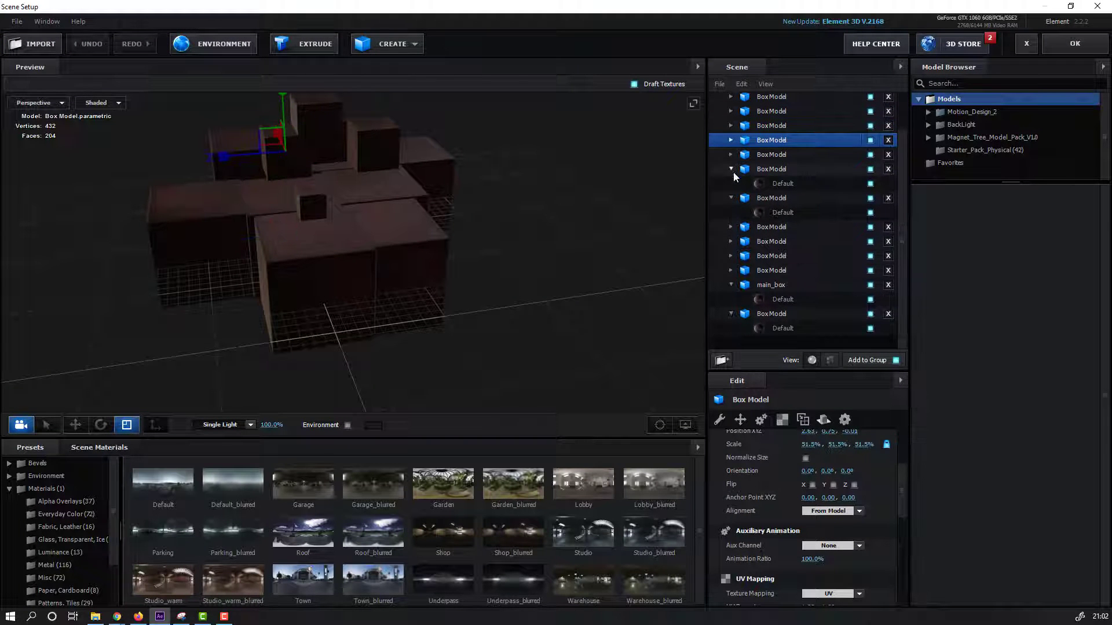
pyautogui.click(731, 140)
pyautogui.click(779, 156)
# Enable Use Diffuse Color in the Default material's Illumination settings, set its Intensity to 1200%, and apply the scene setup
pyautogui.moveTo(902, 446); pyautogui.dragTo(903, 494)
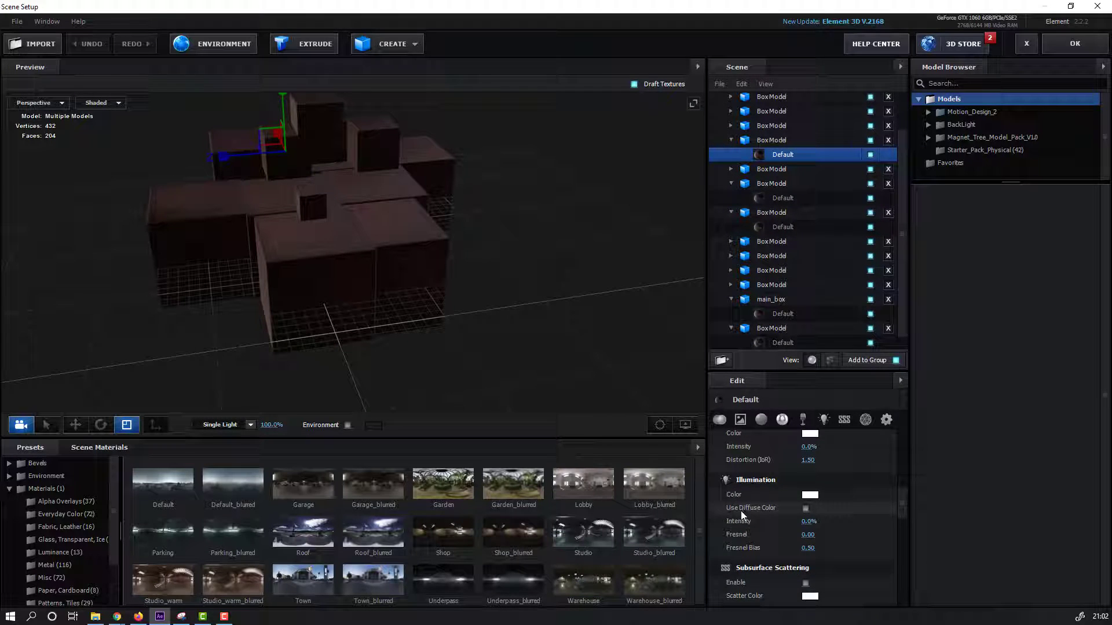
pyautogui.click(805, 509)
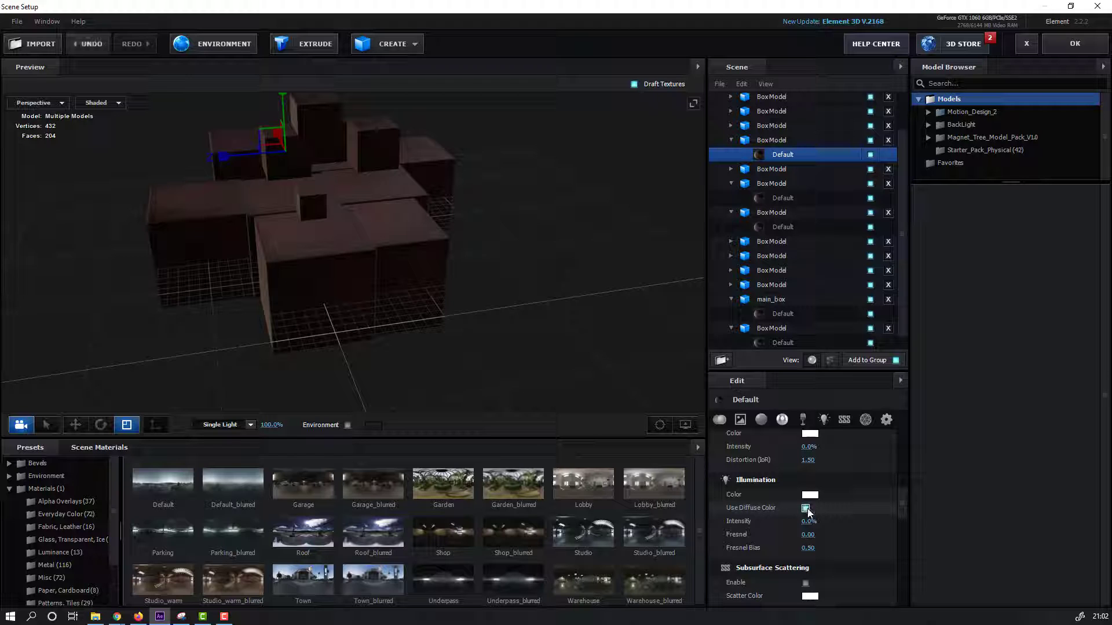
pyautogui.scroll(3, 476, 298)
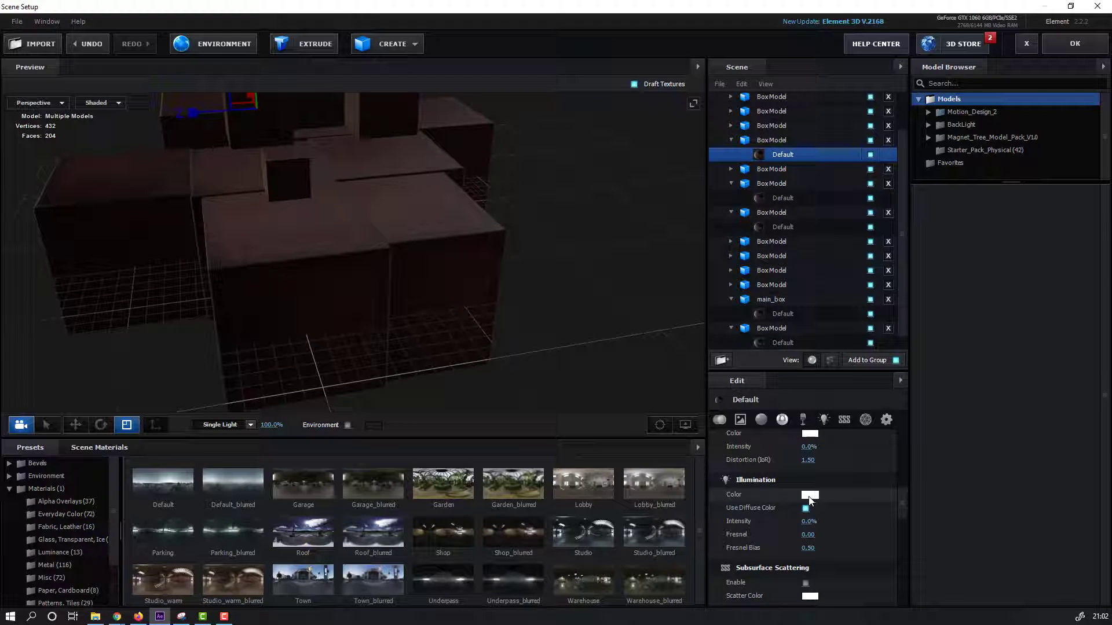
pyautogui.click(810, 522)
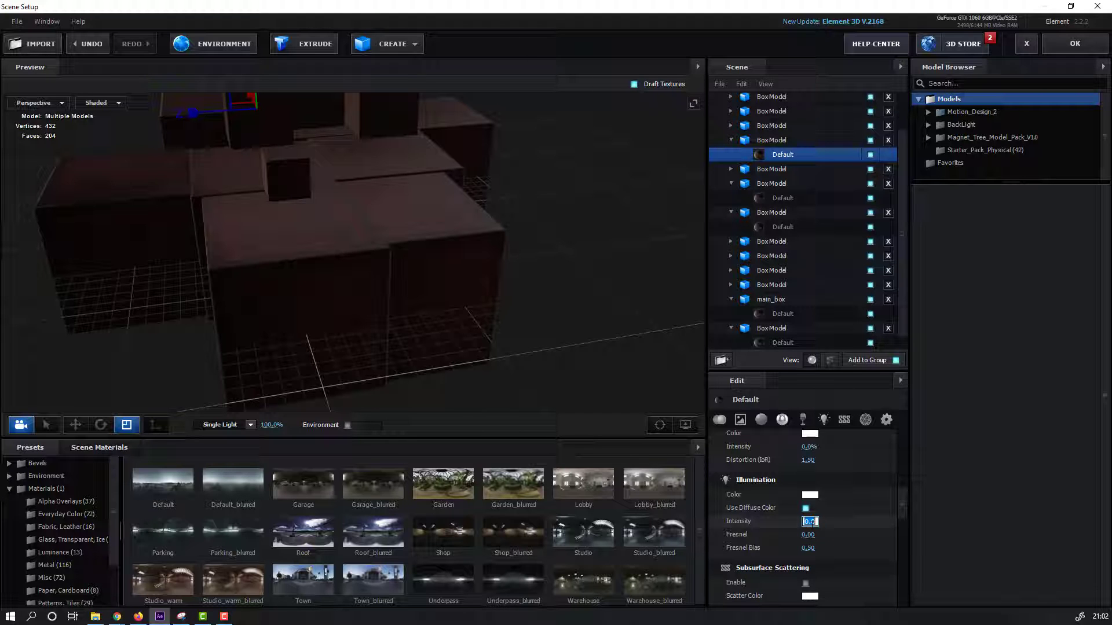
pyautogui.write('1200')
pyautogui.press('Return')
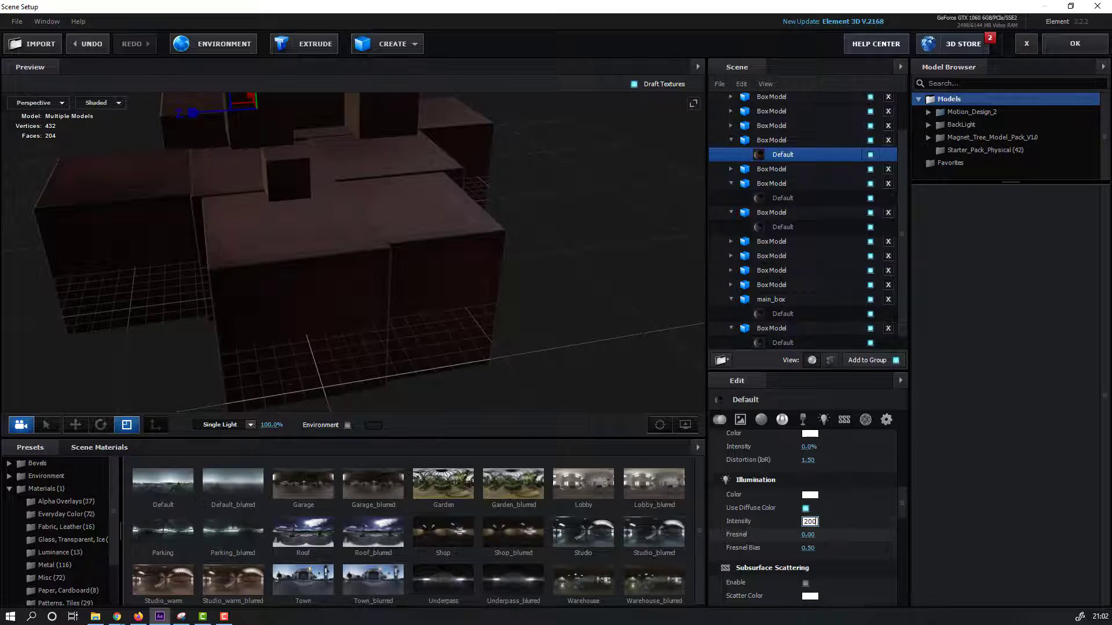
pyautogui.moveTo(535, 366); pyautogui.dragTo(266, 284)
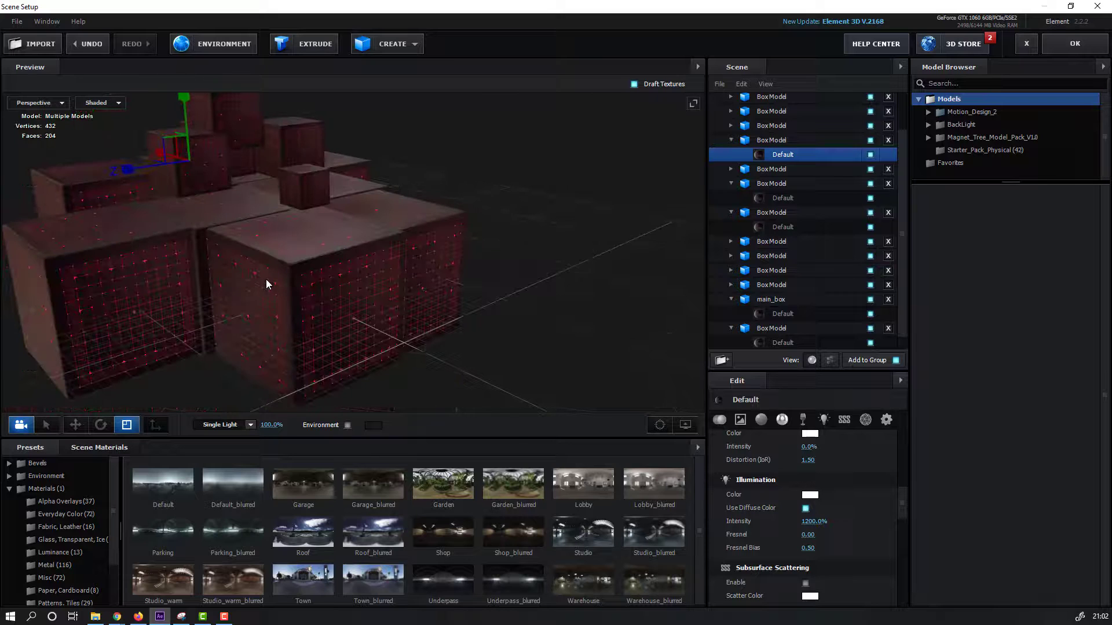
pyautogui.click(1055, 47)
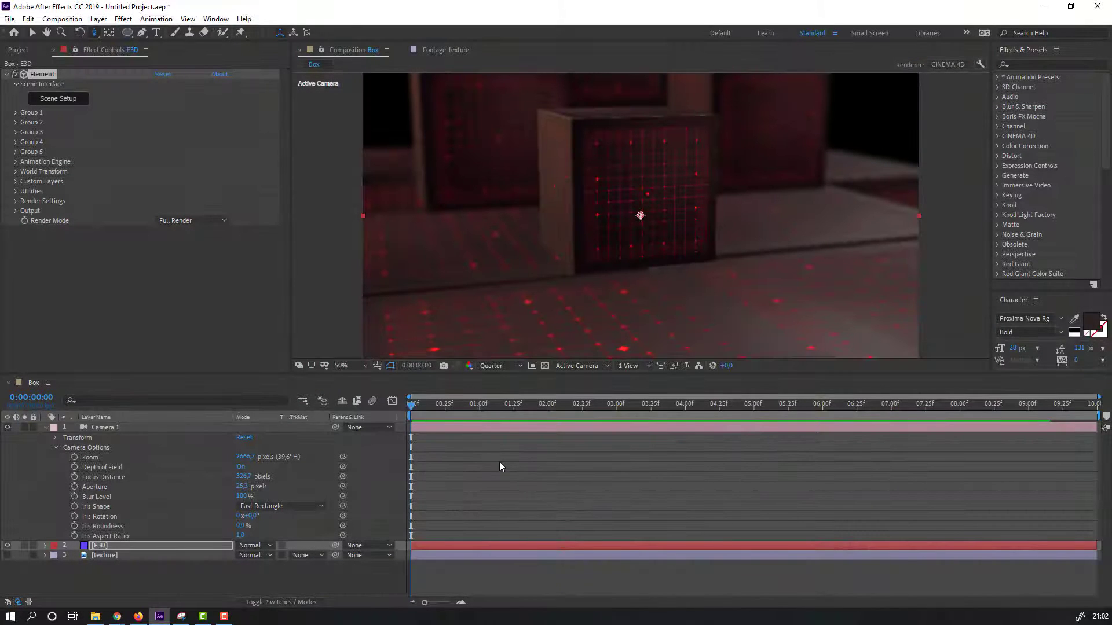
pyautogui.click(551, 494)
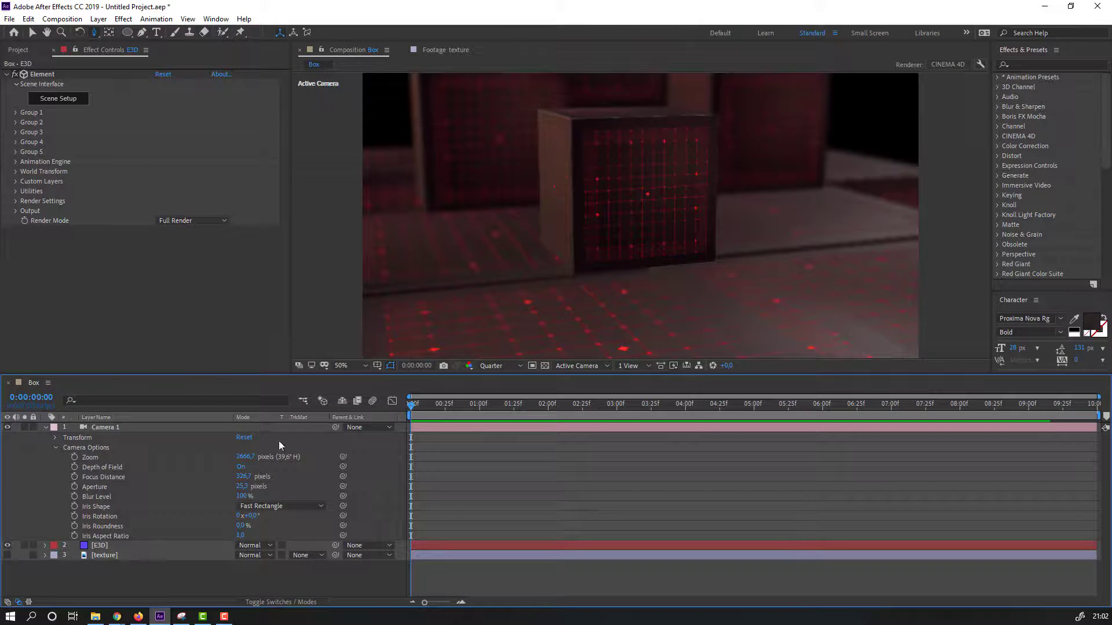
# Reopen Scene Setup and move main_box out of the cluster to about X -0.27, Z 0.48
pyautogui.click(72, 100)
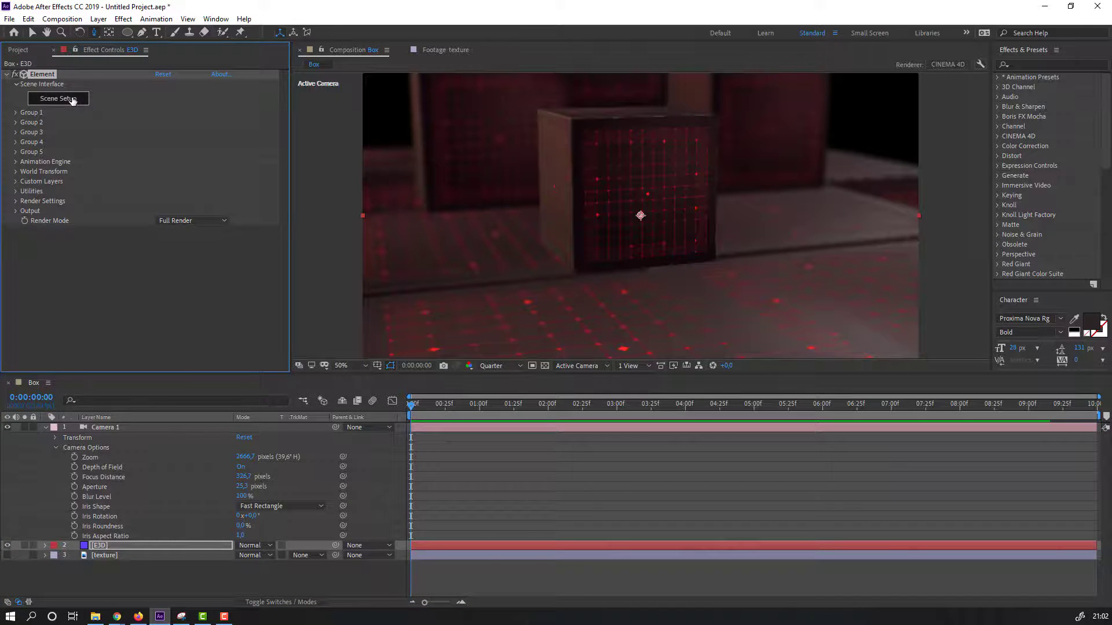
pyautogui.click(58, 99)
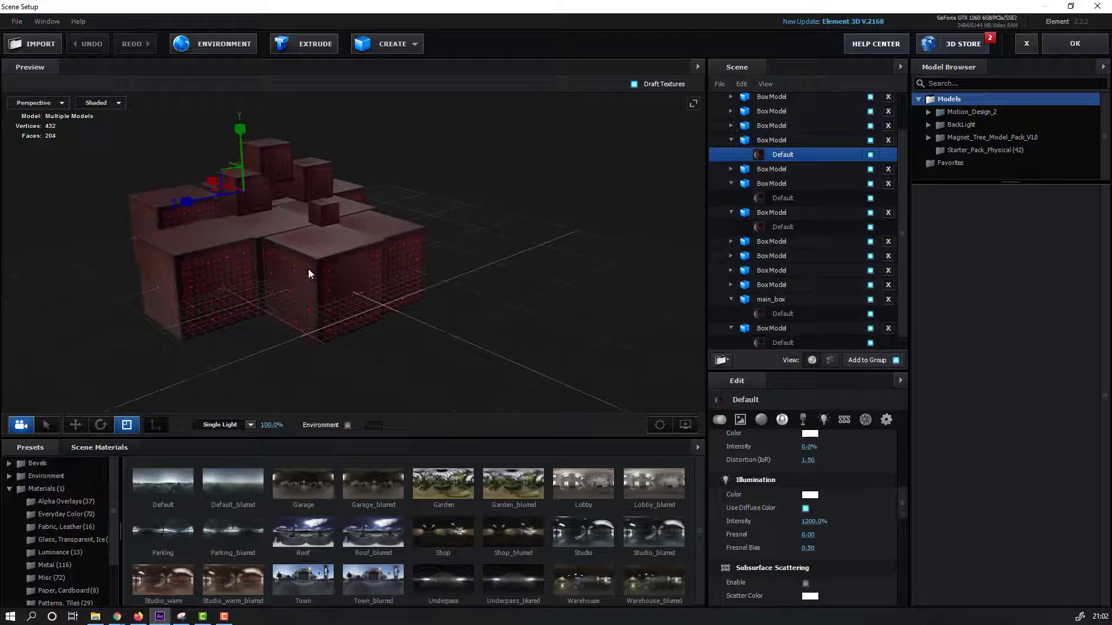
pyautogui.moveTo(308, 269); pyautogui.dragTo(368, 288)
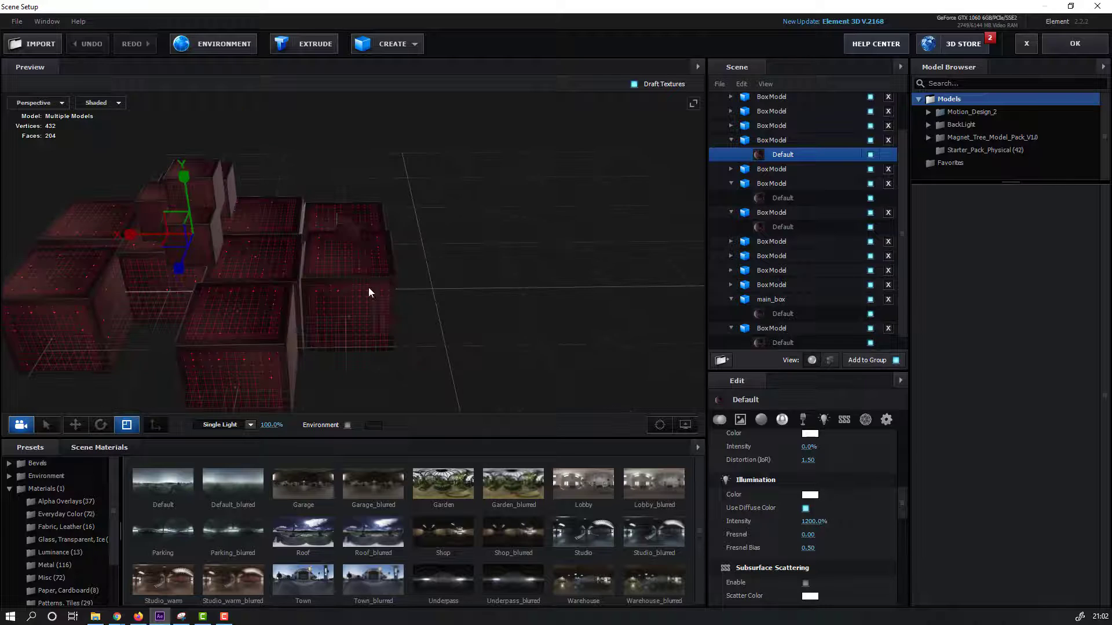
pyautogui.click(352, 227)
pyautogui.click(759, 301)
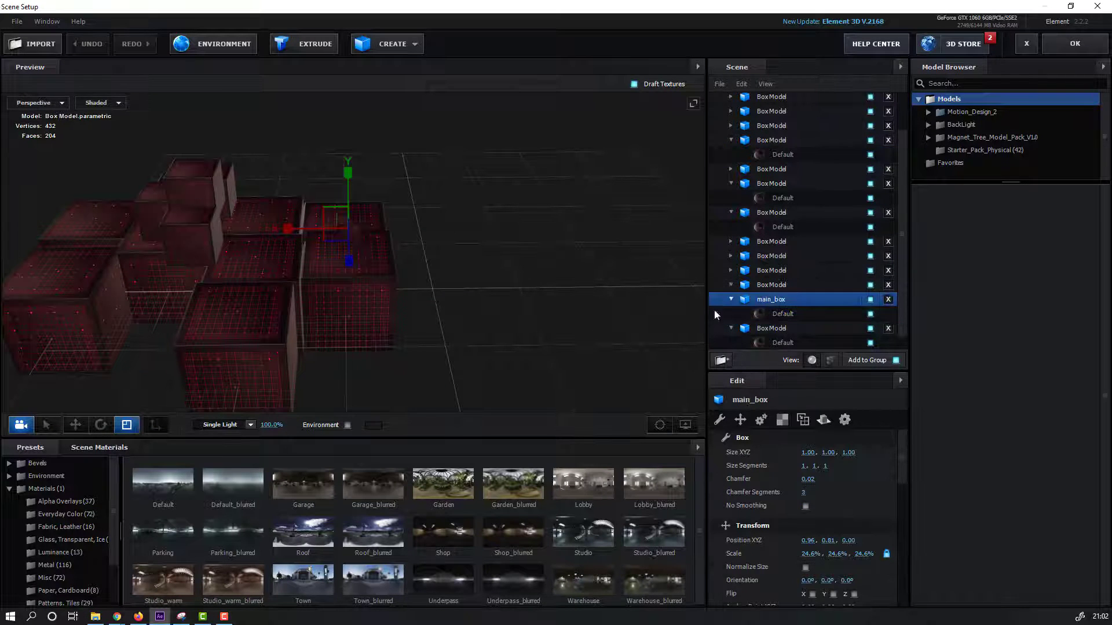
pyautogui.click(76, 425)
pyautogui.scroll(3, 369, 310)
pyautogui.moveTo(343, 257); pyautogui.dragTo(497, 285)
pyautogui.scroll(-3, 391, 291)
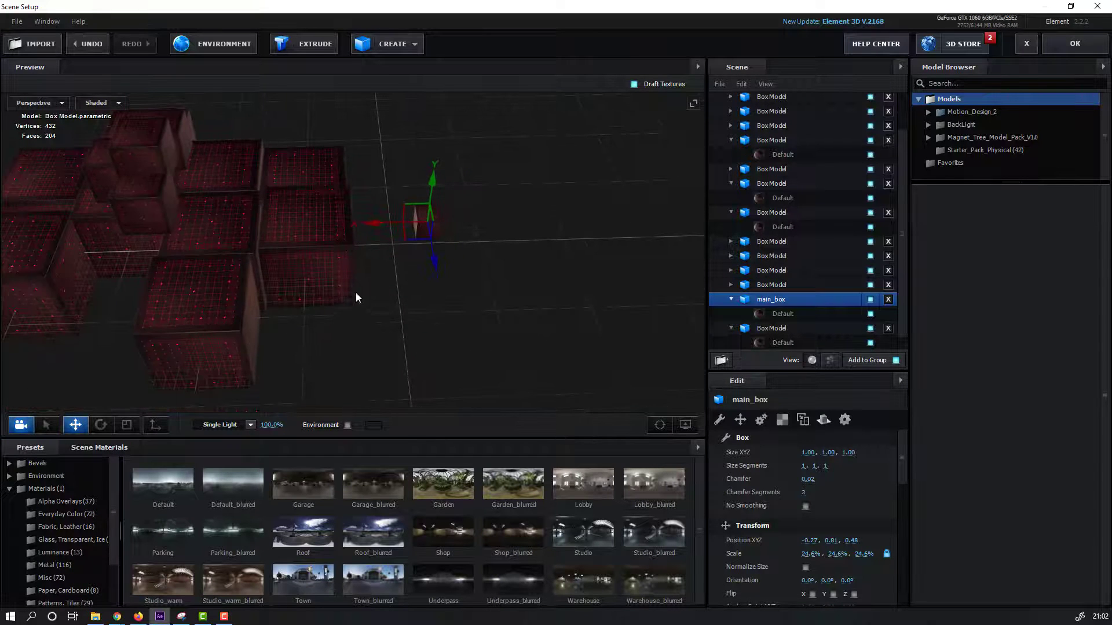
# Move a large Box Model out of the cluster to support main_box from below, and apply the scene setup
pyautogui.click(322, 237)
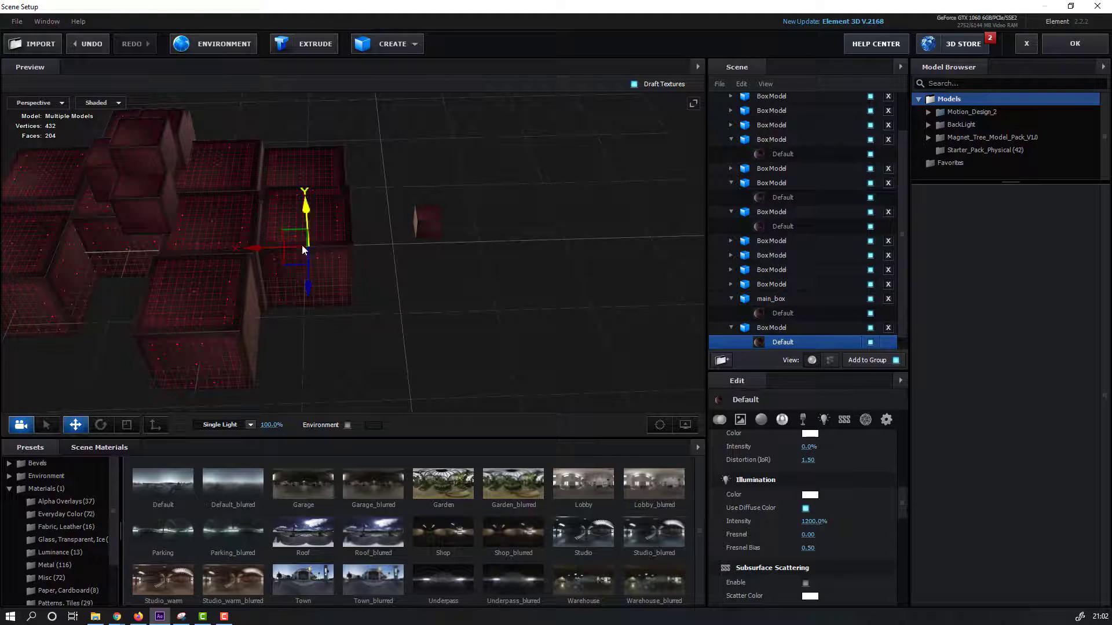
pyautogui.moveTo(282, 256); pyautogui.dragTo(420, 298)
pyautogui.hotkey('ctrl', 'z')
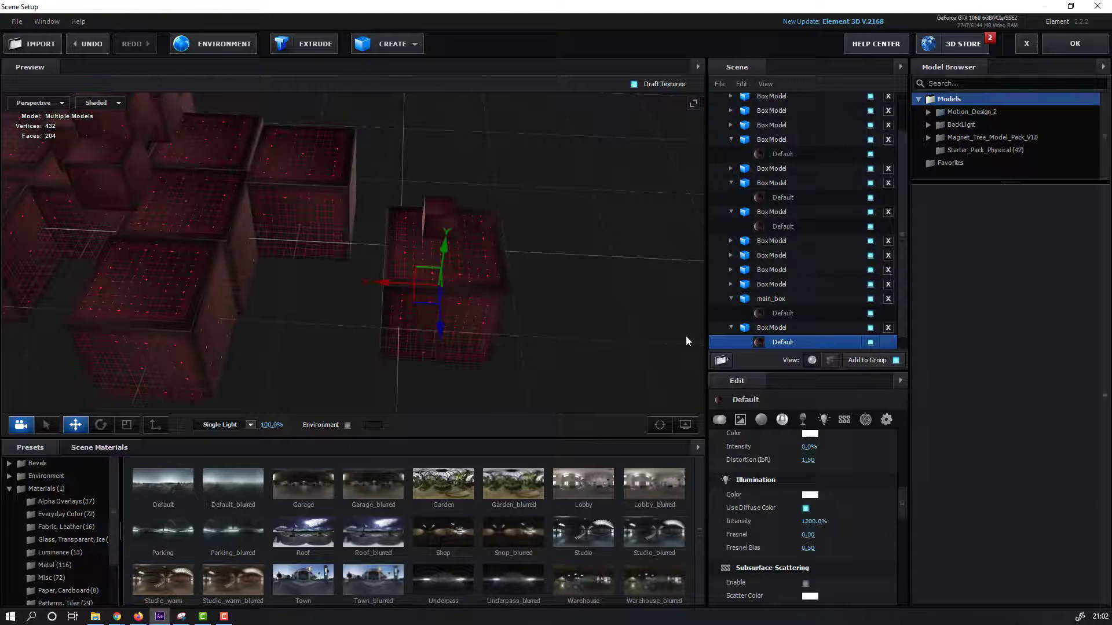
pyautogui.click(778, 328)
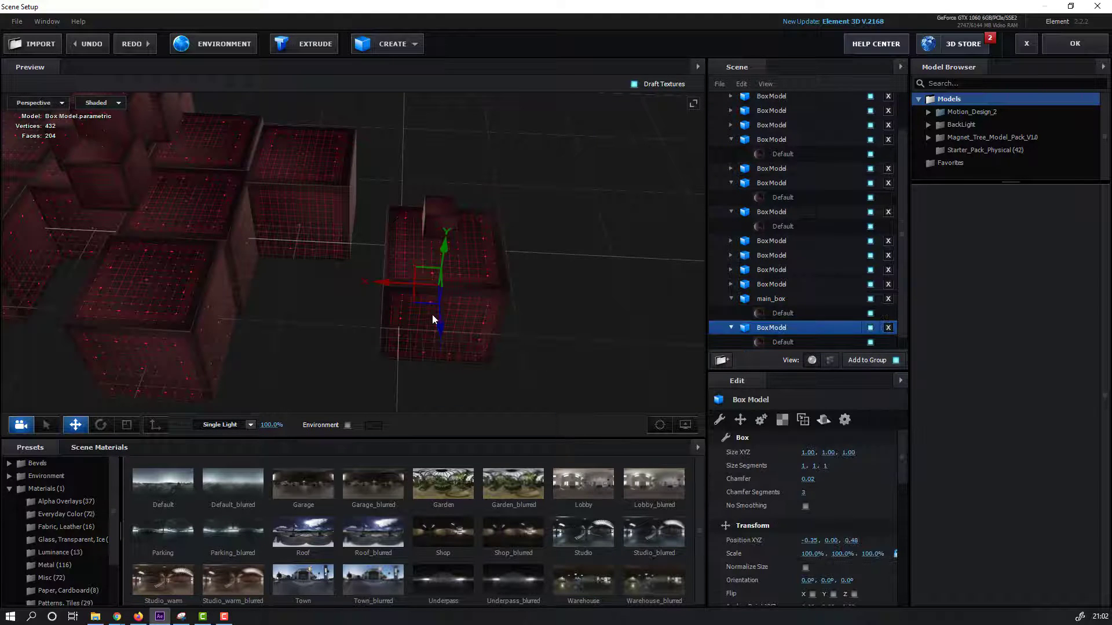
pyautogui.moveTo(395, 295); pyautogui.dragTo(309, 125)
pyautogui.moveTo(387, 270); pyautogui.dragTo(293, 262)
pyautogui.click(1071, 44)
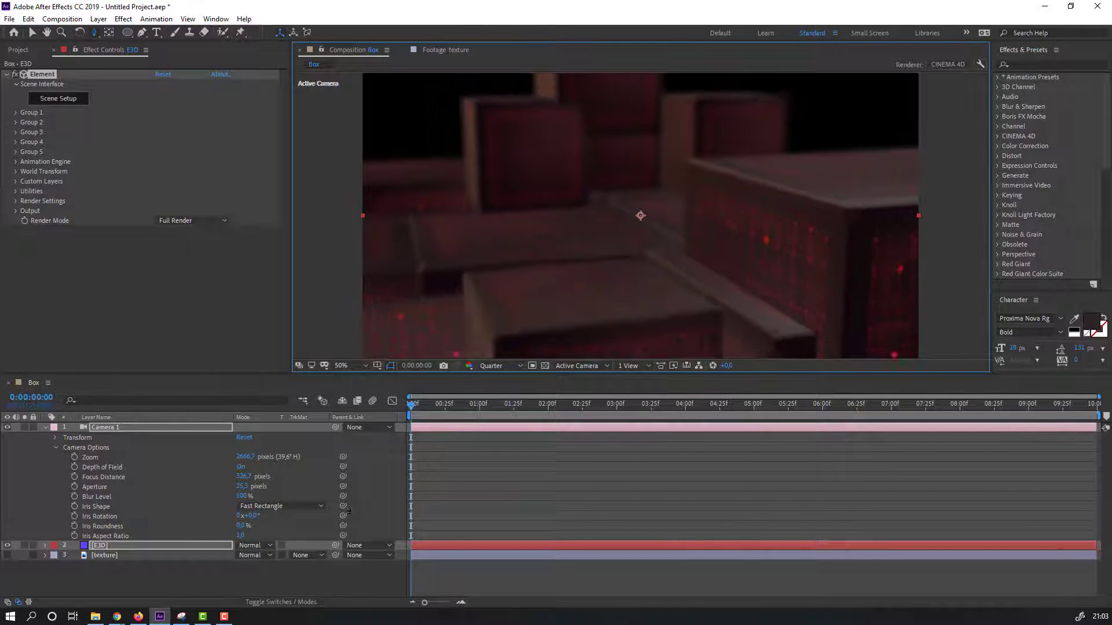
# Orbit, pan and dolly the camera to frame a close-up of main_box at its moved position
pyautogui.moveTo(596, 238); pyautogui.dragTo(610, 197)
pyautogui.press('c')
pyautogui.press('c')
pyautogui.moveTo(642, 243)
pyautogui.mouseDown()
pyautogui.moveTo(659, 242)
pyautogui.moveTo(643, 237)
pyautogui.moveTo(644, 263)
pyautogui.mouseUp()
pyautogui.press('c')
pyautogui.press('F10')
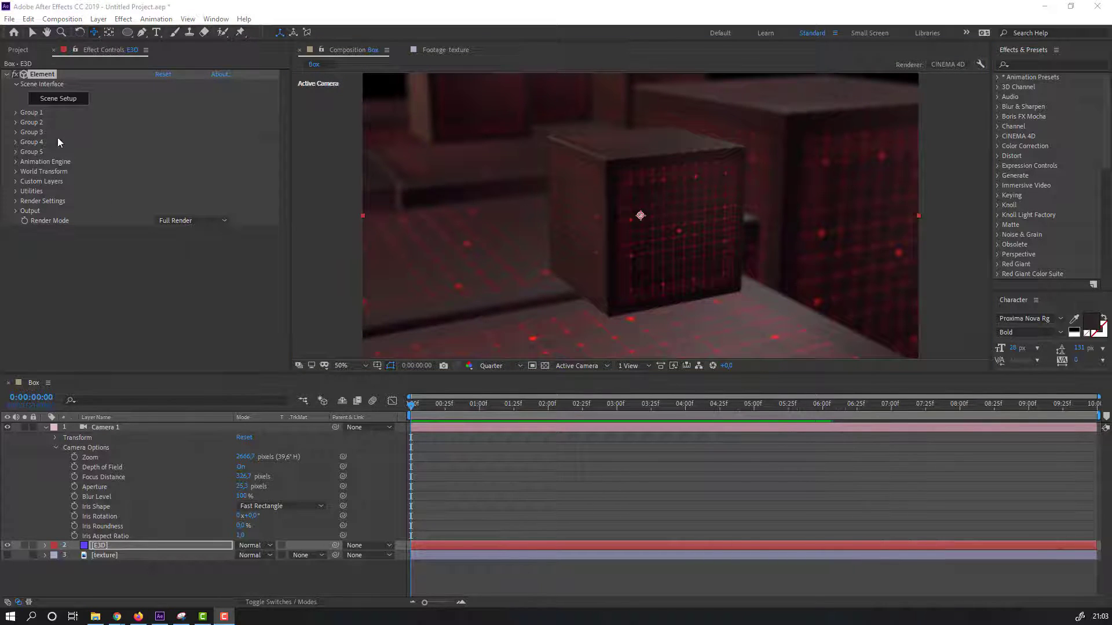
# Reopen Scene Setup and scale main_box down uniformly to about 13.4%
pyautogui.click(63, 99)
pyautogui.moveTo(529, 314); pyautogui.dragTo(401, 258)
pyautogui.click(345, 211)
pyautogui.click(776, 300)
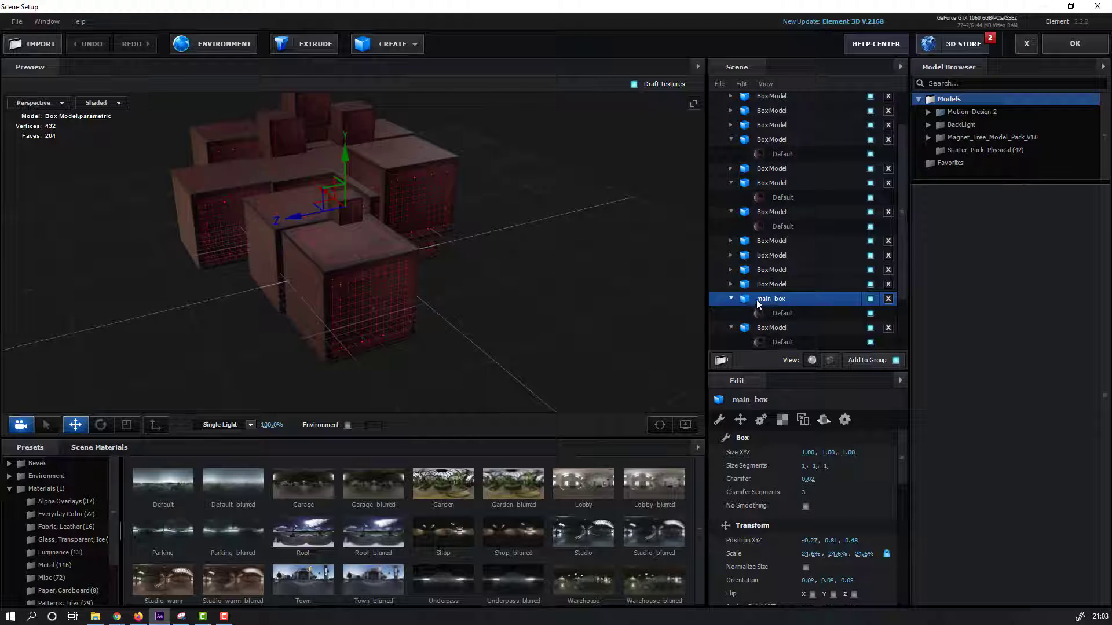
pyautogui.click(126, 425)
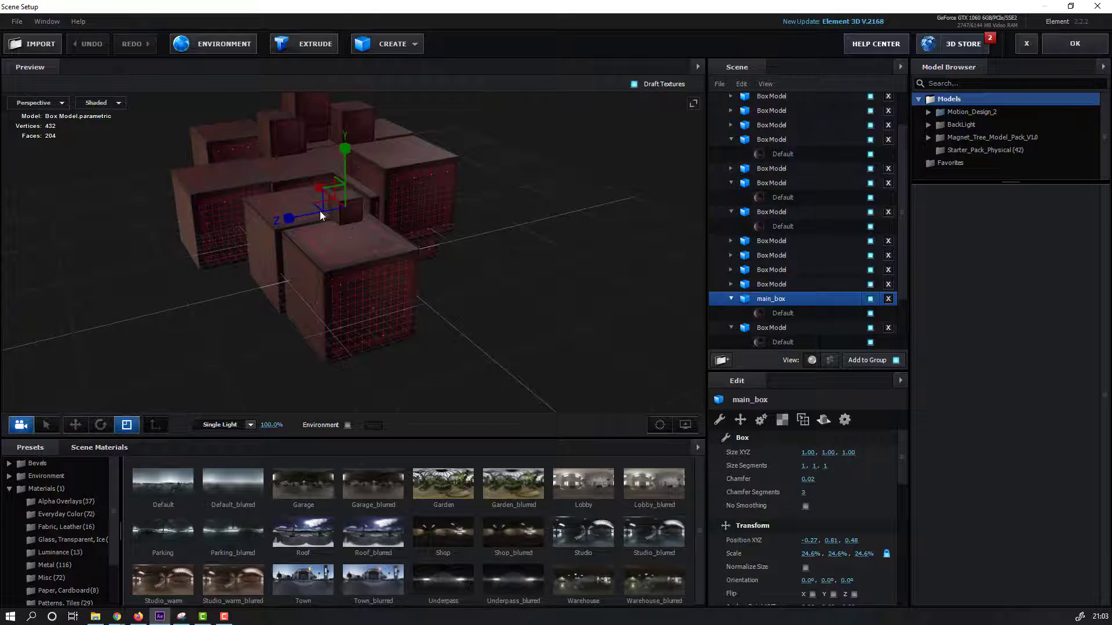
pyautogui.scroll(2, 336, 208)
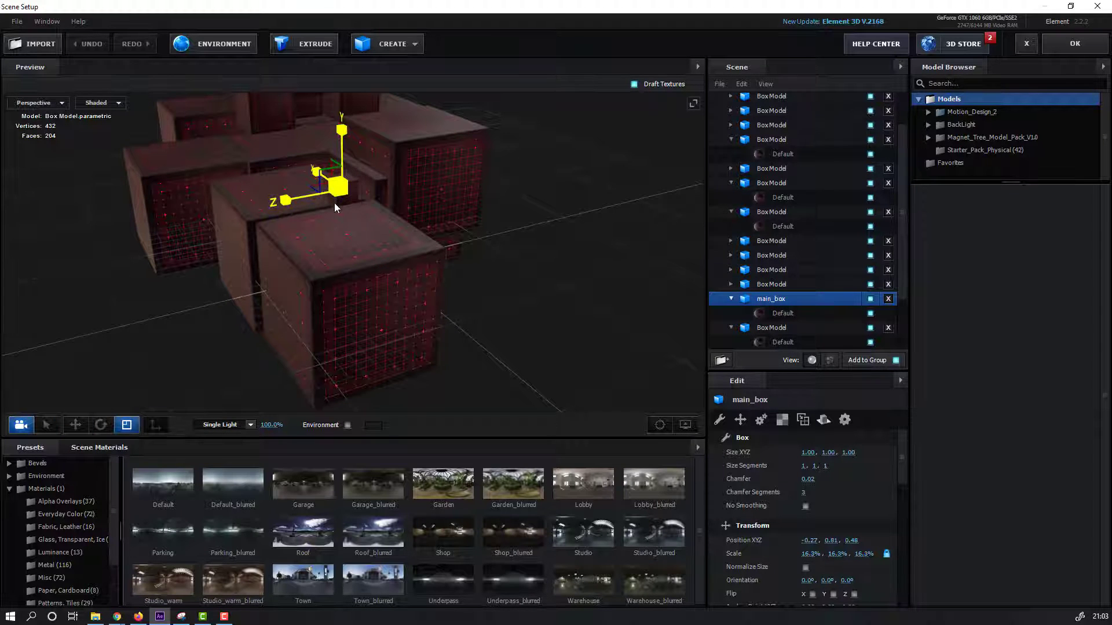
pyautogui.moveTo(335, 203); pyautogui.dragTo(372, 273)
pyautogui.scroll(3, 340, 203)
pyautogui.moveTo(384, 235); pyautogui.dragTo(374, 290)
pyautogui.scroll(3, 374, 289)
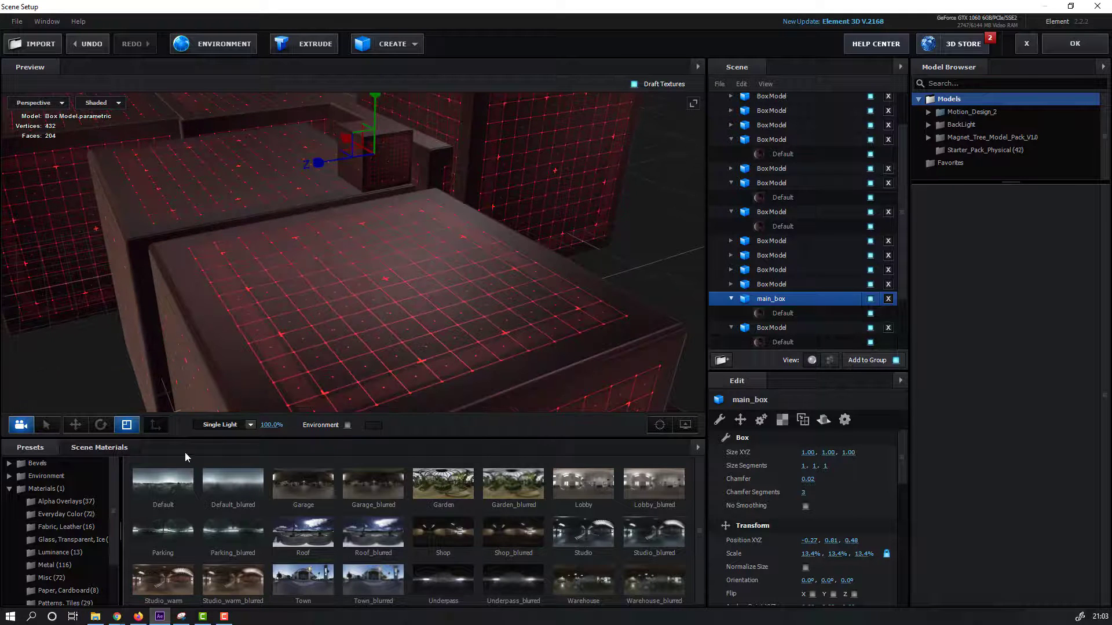
# Lower main_box onto the large box at about Y 0.70 and apply the scene setup
pyautogui.click(76, 424)
pyautogui.moveTo(374, 122); pyautogui.dragTo(374, 157)
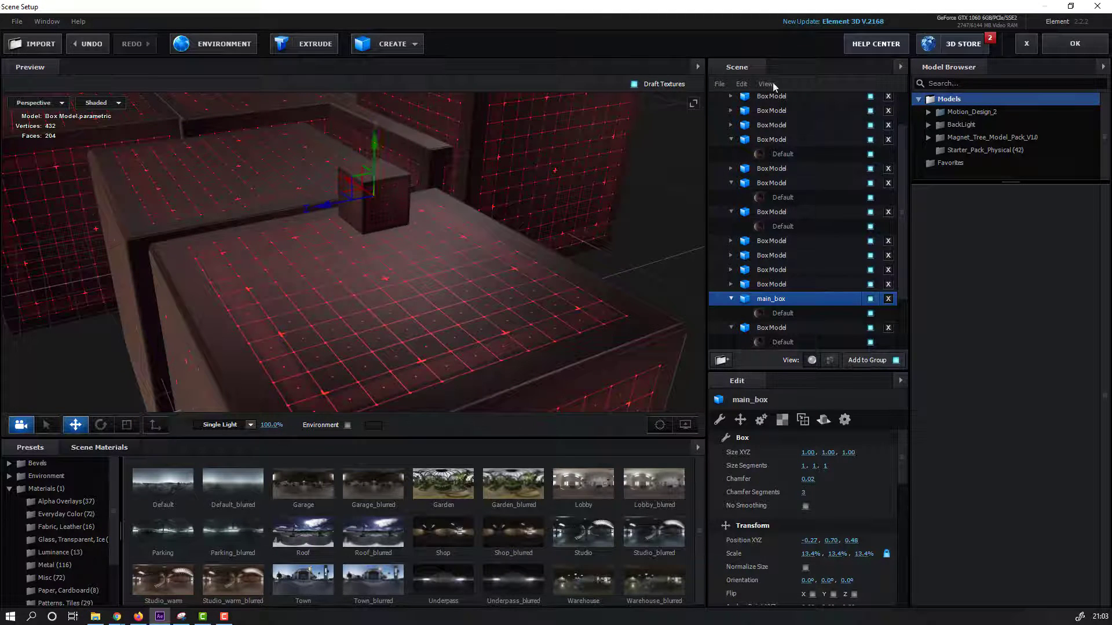
pyautogui.click(1075, 43)
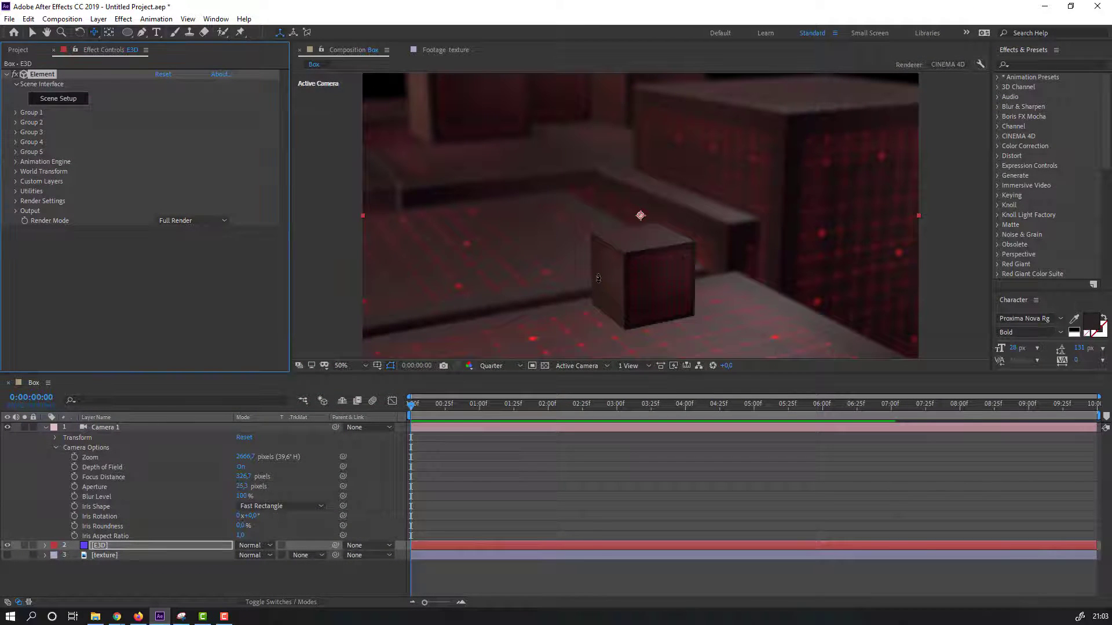
# Reframe the camera closer to main_box and set Camera 1's Focus Distance to about 196.7 pixels
pyautogui.moveTo(596, 280); pyautogui.dragTo(634, 238)
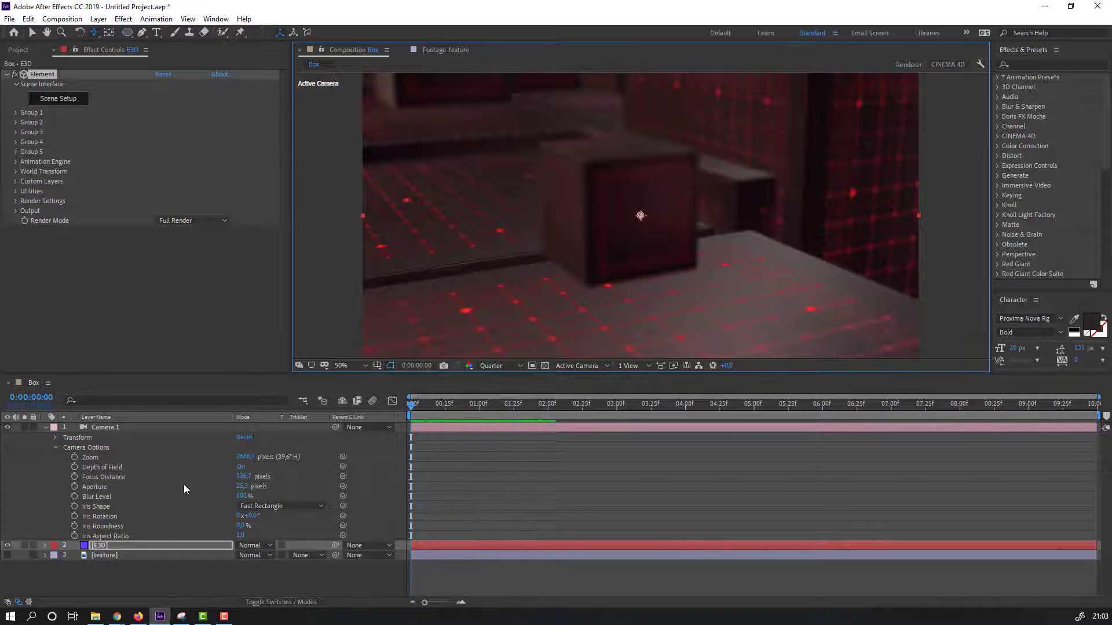
pyautogui.moveTo(243, 476); pyautogui.dragTo(278, 484)
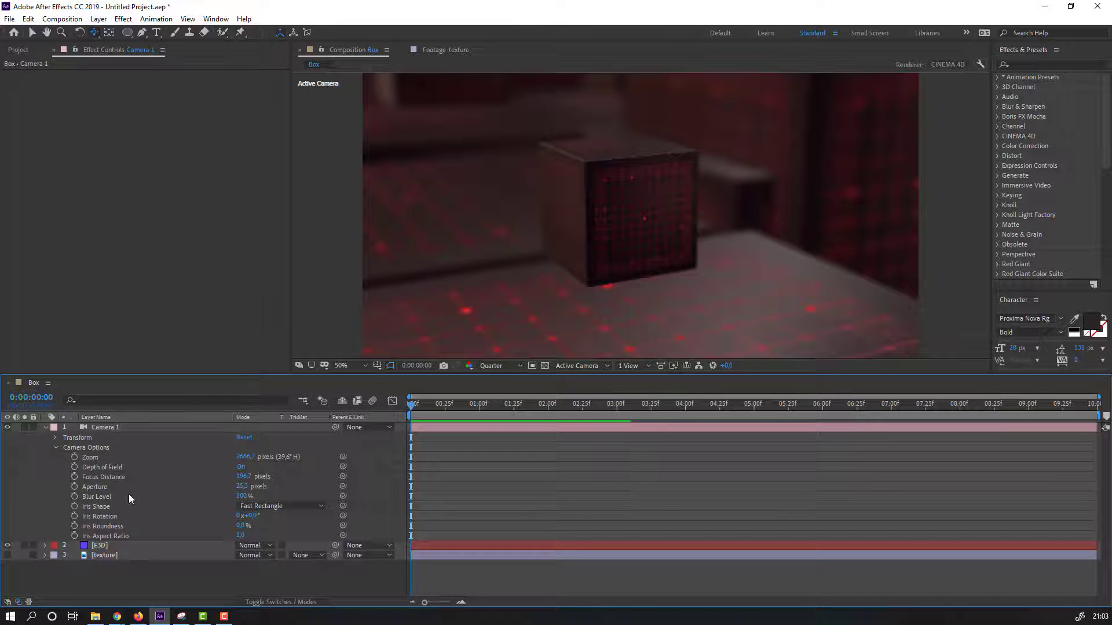
# Try an Aperture of 50 pixels for Camera 1
pyautogui.click(242, 487)
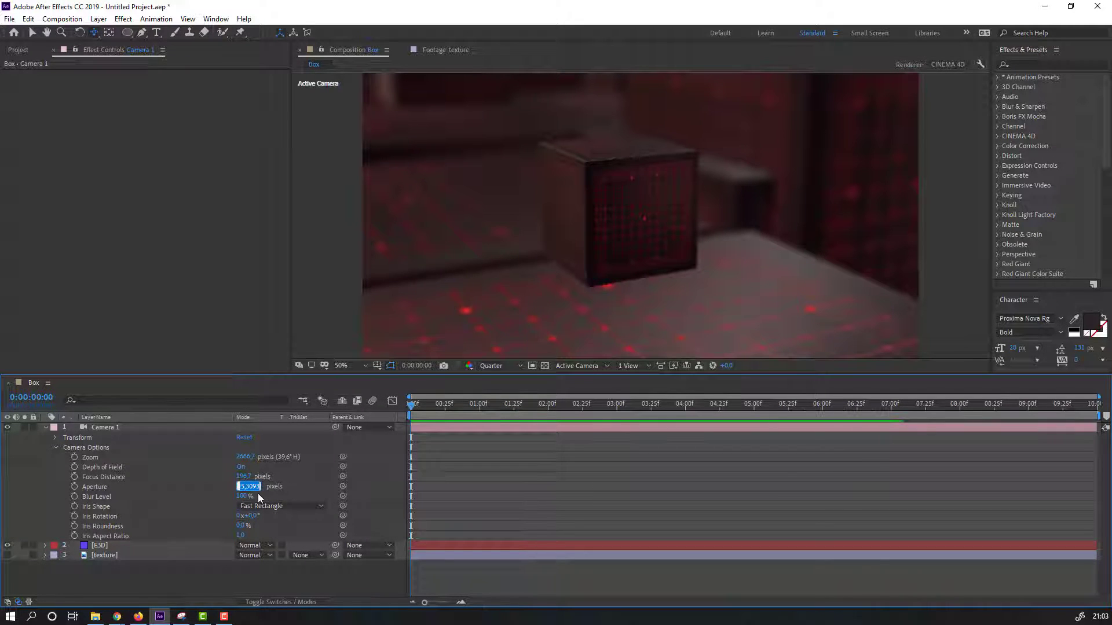
pyautogui.write('50')
pyautogui.press('Return')
# Set Camera 1's Aperture to 20 pixels and keep the current time at the start of the composition
pyautogui.click(246, 486)
pyautogui.write('20')
pyautogui.press('Return')
pyautogui.moveTo(413, 408)
pyautogui.mouseDown()
pyautogui.moveTo(461, 406)
pyautogui.moveTo(409, 408)
pyautogui.mouseUp()
# Set Rotation X and Rotation Y of Channel 2 in the E3D layer's Group 1 Aux Channels to one full revolution each
pyautogui.click(99, 548)
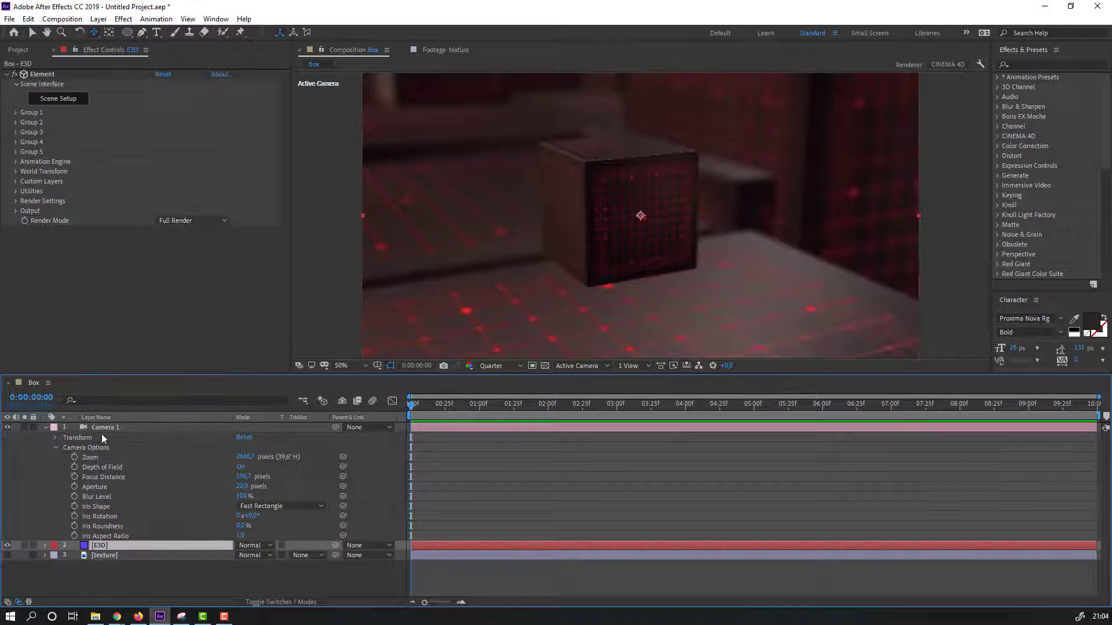
pyautogui.click(16, 112)
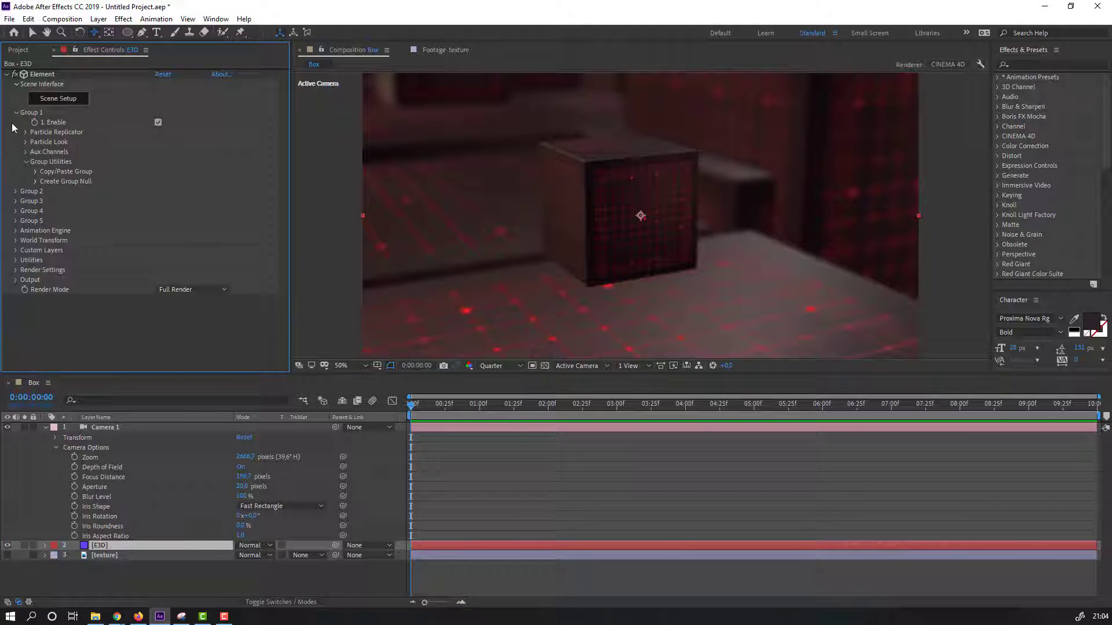
pyautogui.click(25, 152)
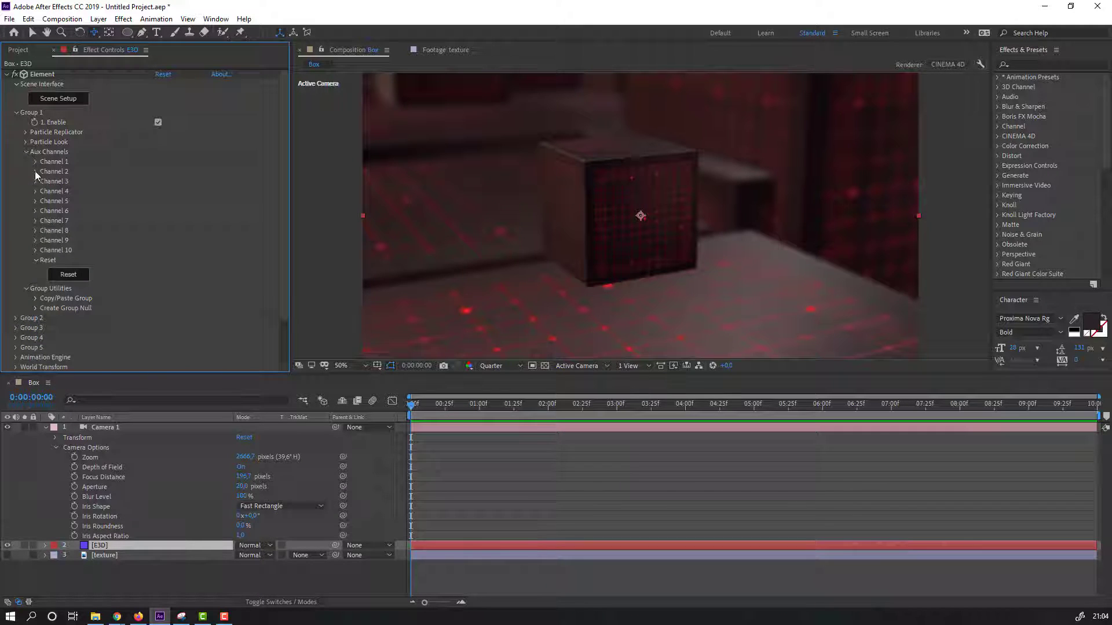
pyautogui.click(34, 172)
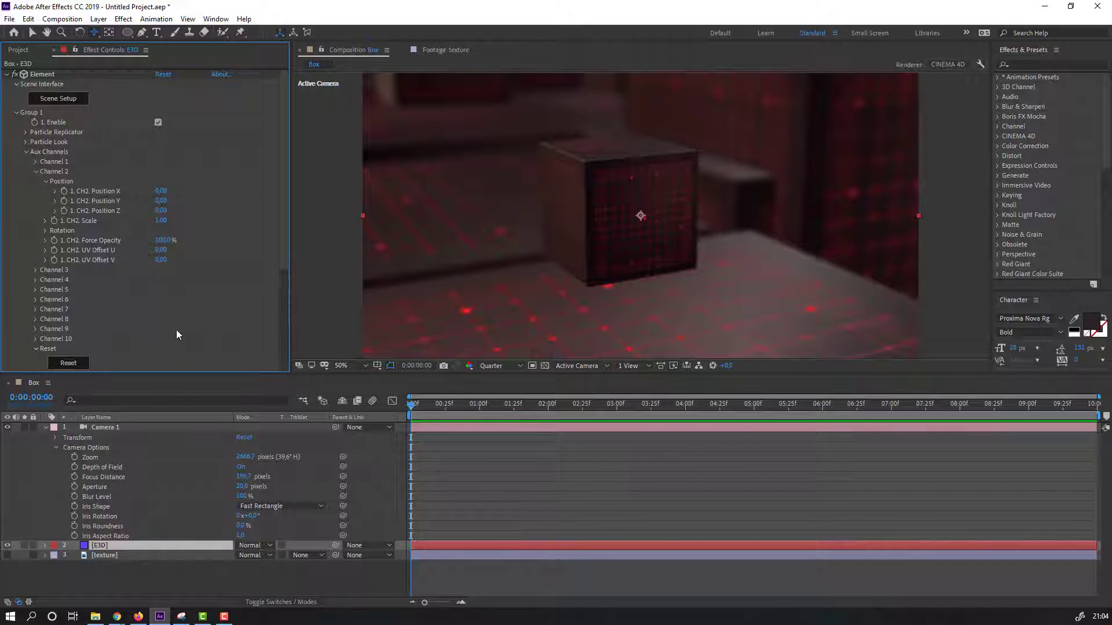
pyautogui.click(45, 231)
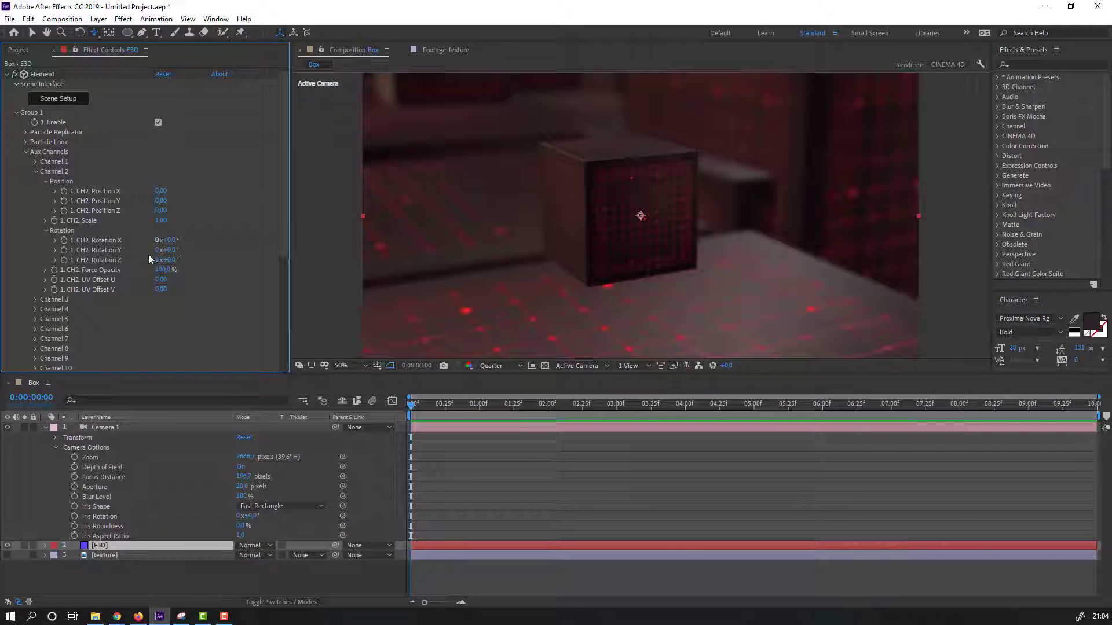
pyautogui.click(156, 241)
pyautogui.write('1')
pyautogui.press('Tab')
pyautogui.press('Tab')
pyautogui.write('1')
pyautogui.press('Return')
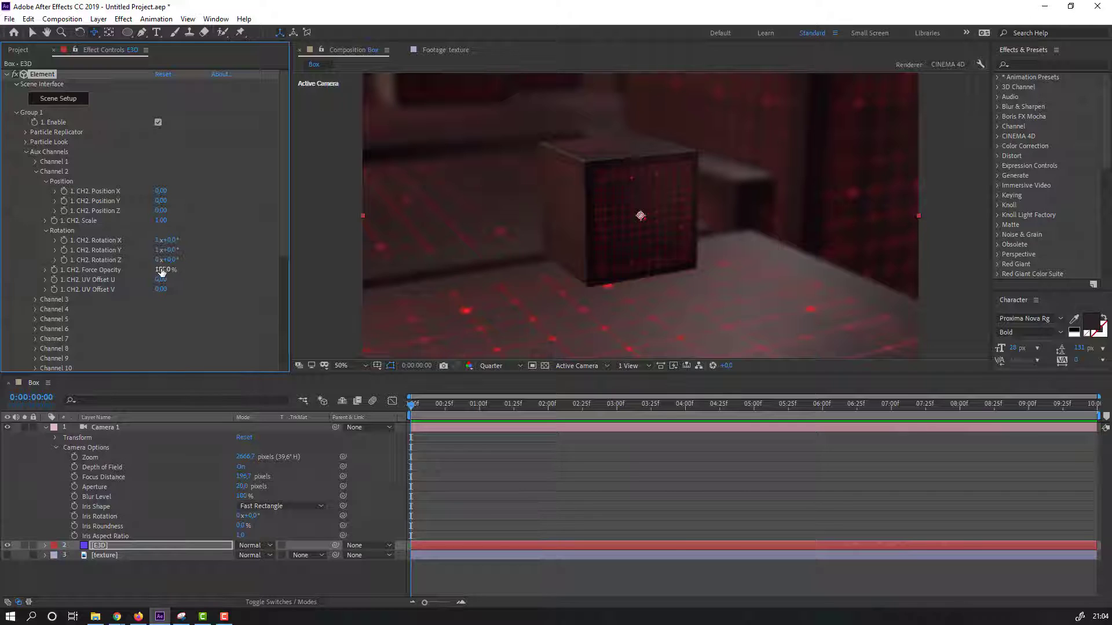
# Set Rotation X, Y and Z of Channel 2 to one revolution plus 45° each
pyautogui.click(161, 260)
pyautogui.write('45')
pyautogui.click(173, 250)
pyautogui.write('45')
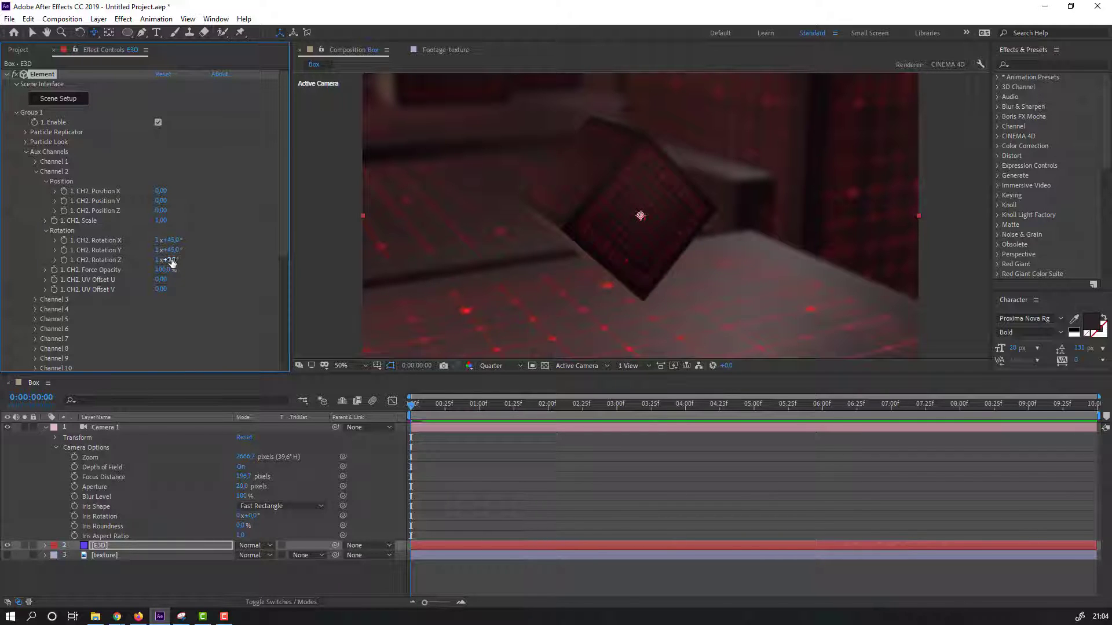
pyautogui.write('45')
pyautogui.press('Return')
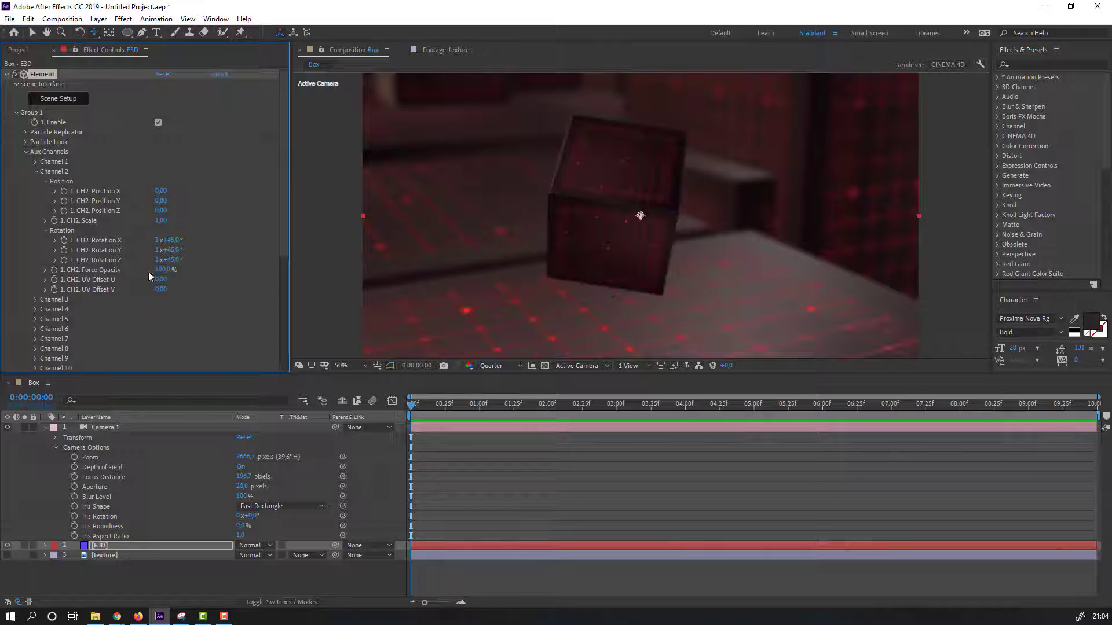
# Enable keyframing for Channel 2's Rotation X, Y and Z at the start of the composition
pyautogui.click(63, 250)
pyautogui.click(64, 260)
pyautogui.click(335, 412)
# At 0:00:09:49, set Channel 2's Rotation X, Y and Z to 0 revolutions plus 45°
pyautogui.moveTo(416, 405); pyautogui.dragTo(1098, 404)
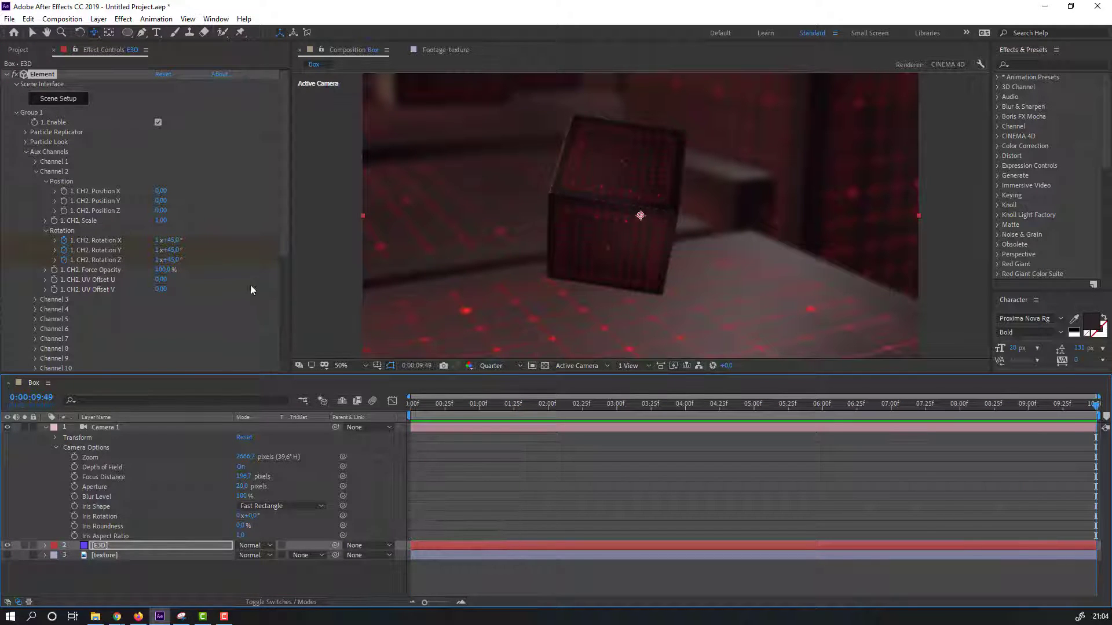
pyautogui.click(157, 241)
pyautogui.write('0')
pyautogui.press('Return')
pyautogui.click(156, 260)
pyautogui.write('0')
pyautogui.press('Return')
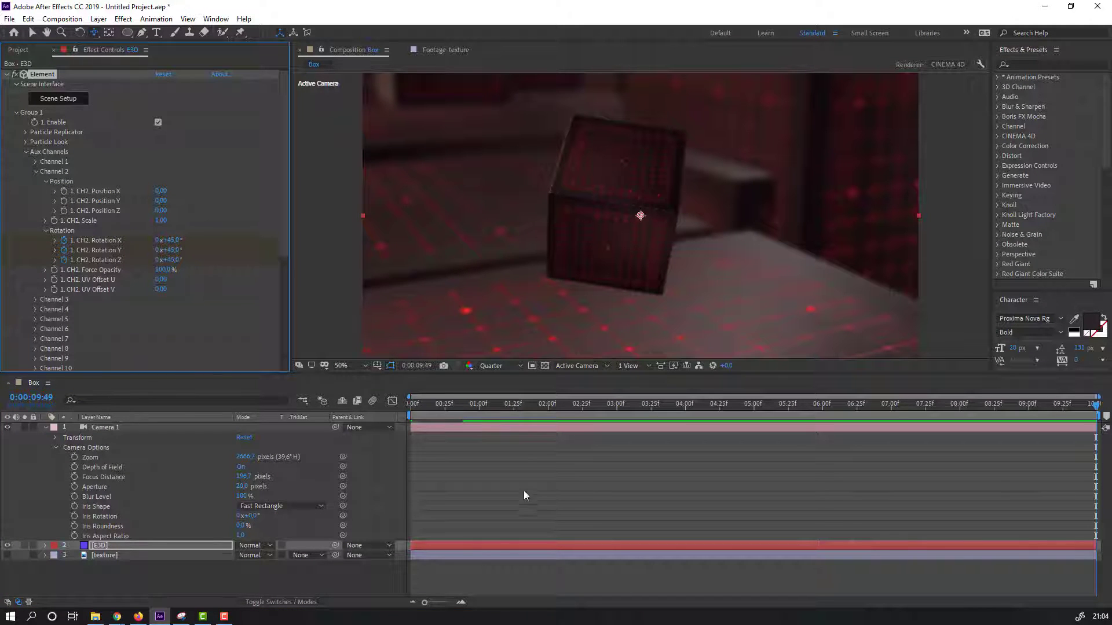
# Preview the box's rotation animation from the start of the composition
pyautogui.moveTo(1090, 412); pyautogui.dragTo(426, 406)
pyautogui.press('space')
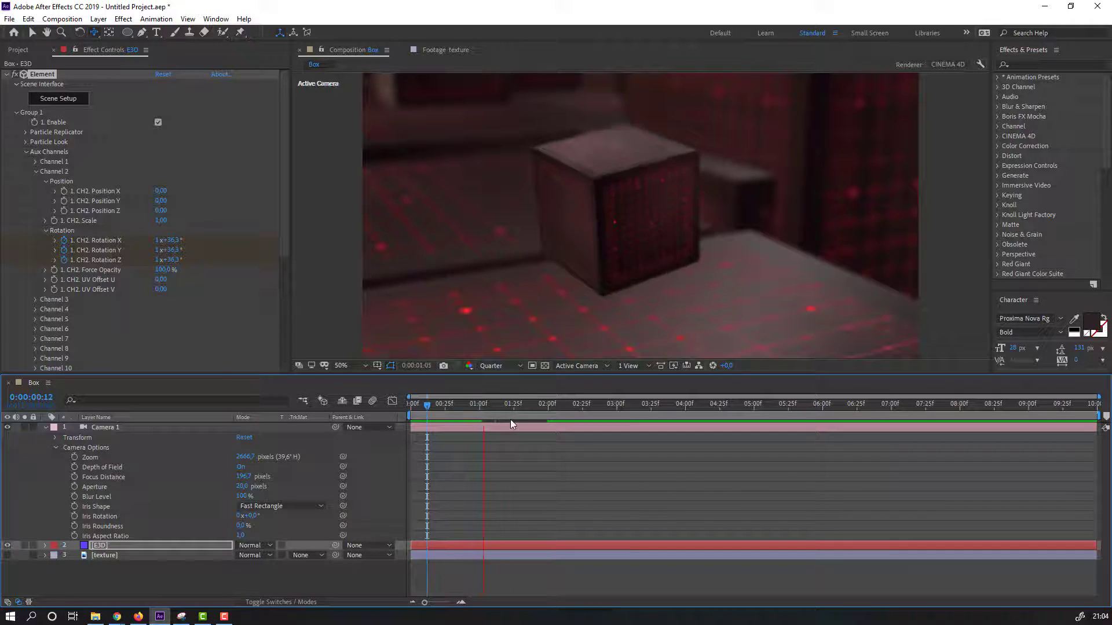
pyautogui.moveTo(530, 407); pyautogui.dragTo(339, 409)
pyautogui.press('space')
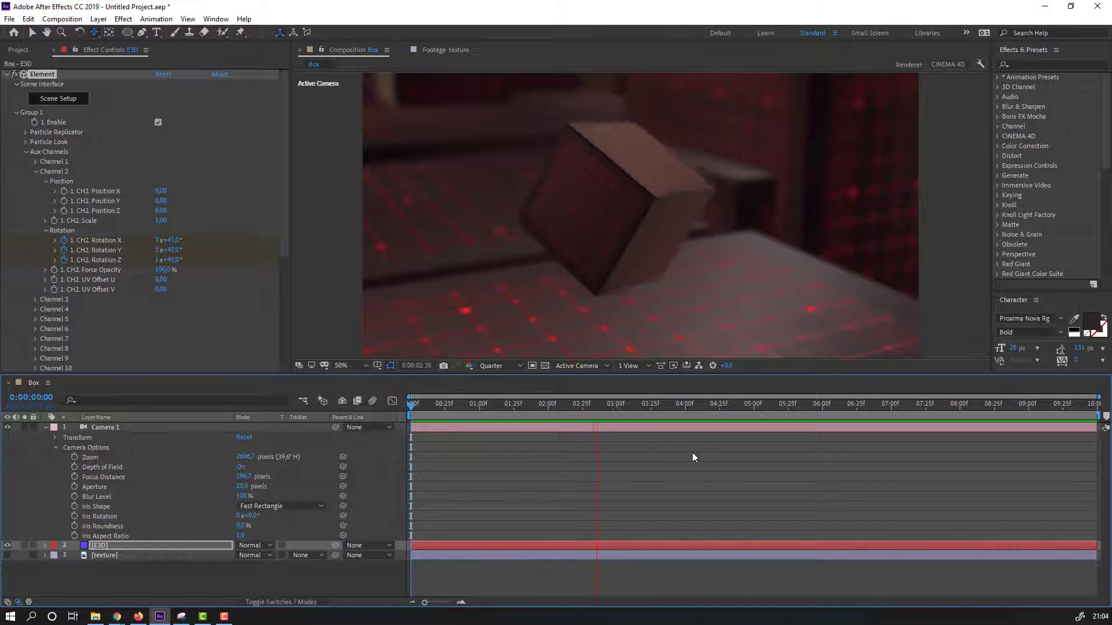
pyautogui.press('space')
# At 0:00:09:49, change the revolutions of Channel 2's Rotation X, Y and Z to -1 and preview the animation
pyautogui.moveTo(1004, 411); pyautogui.dragTo(1096, 408)
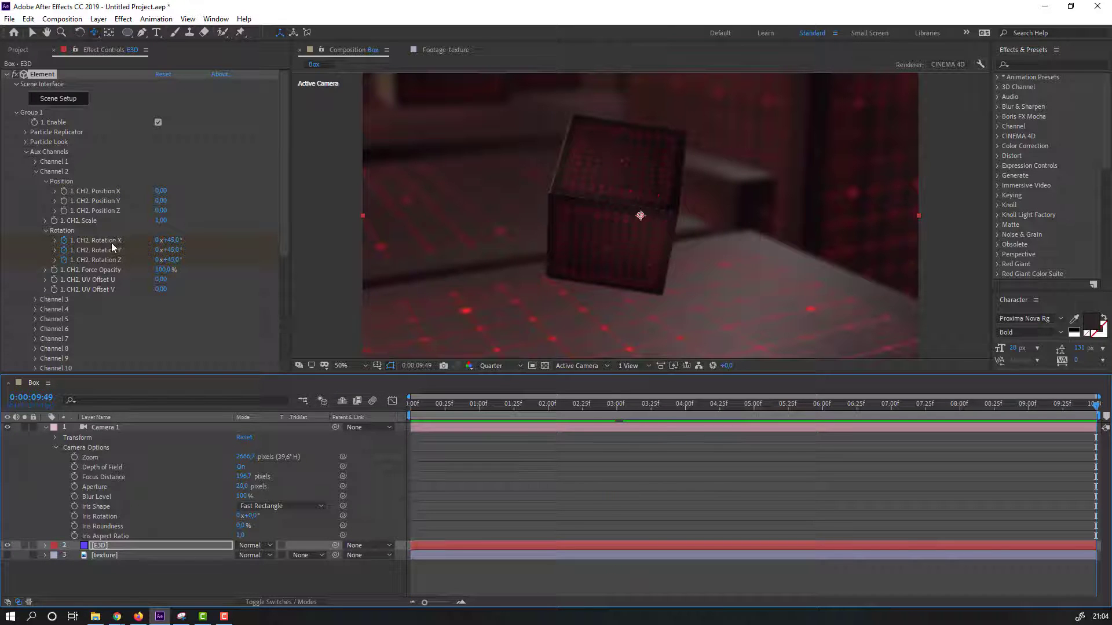
pyautogui.click(157, 240)
pyautogui.write('-1')
pyautogui.press('Return')
pyautogui.click(157, 250)
pyautogui.write('-')
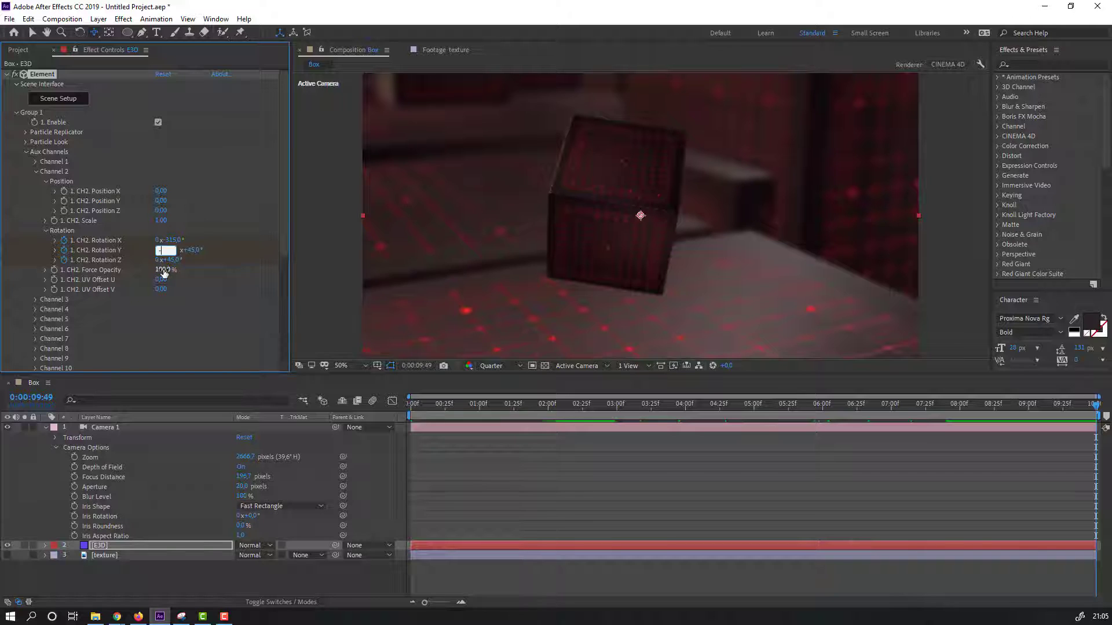
pyautogui.press('Return')
pyautogui.click(158, 260)
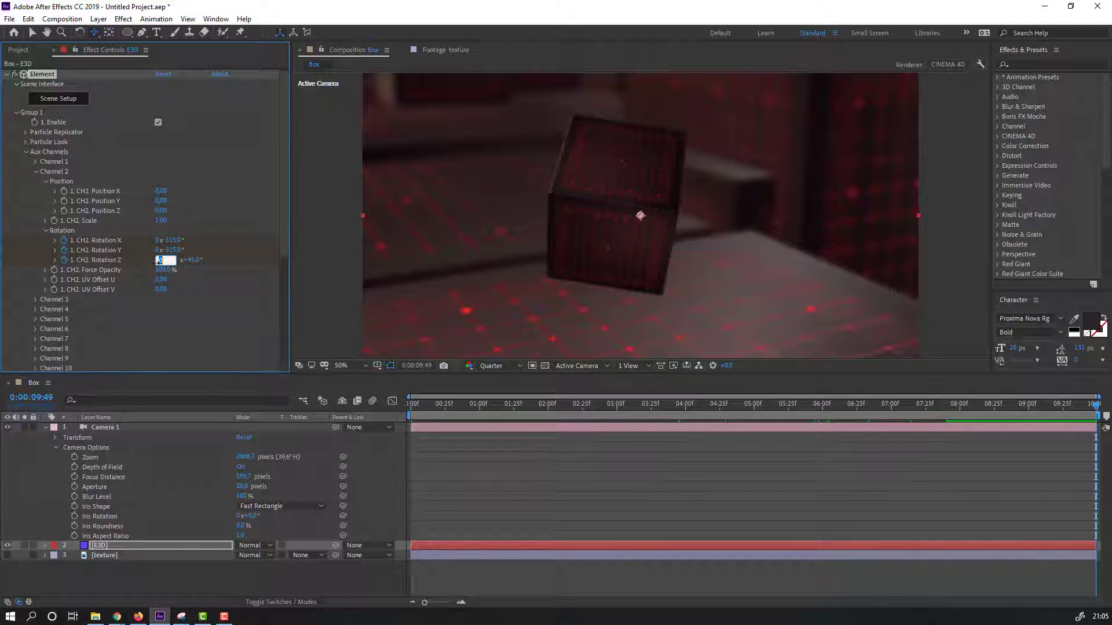
pyautogui.write('-1')
pyautogui.press('Return')
pyautogui.press('space')
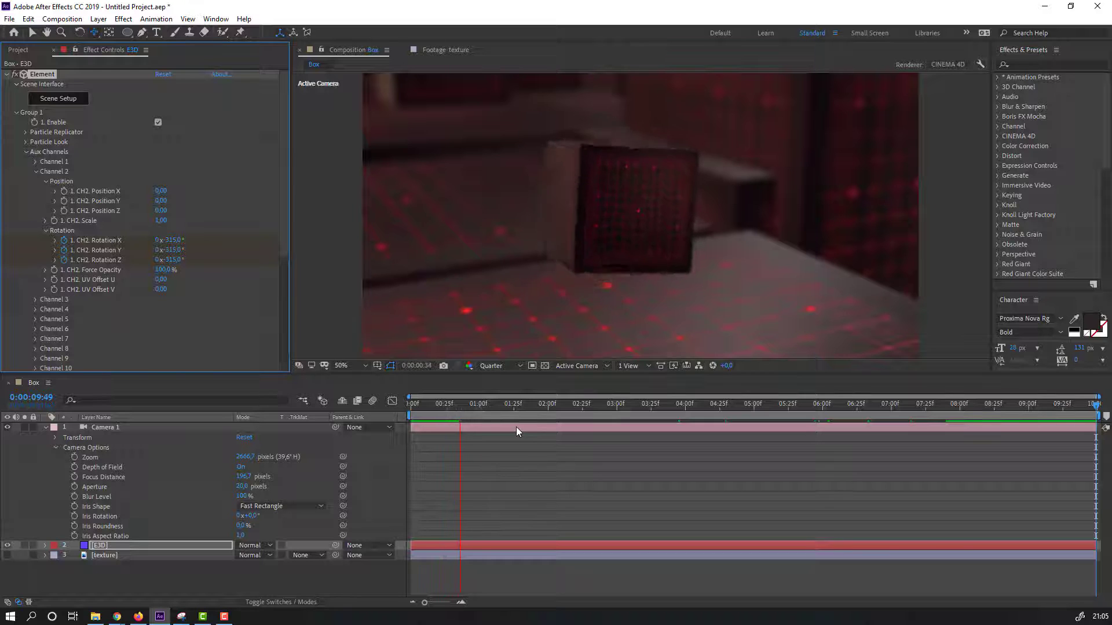
# Set Camera 1's Aperture to 30 pixels and preview the animation
pyautogui.click(528, 407)
pyautogui.click(240, 487)
pyautogui.press('Return')
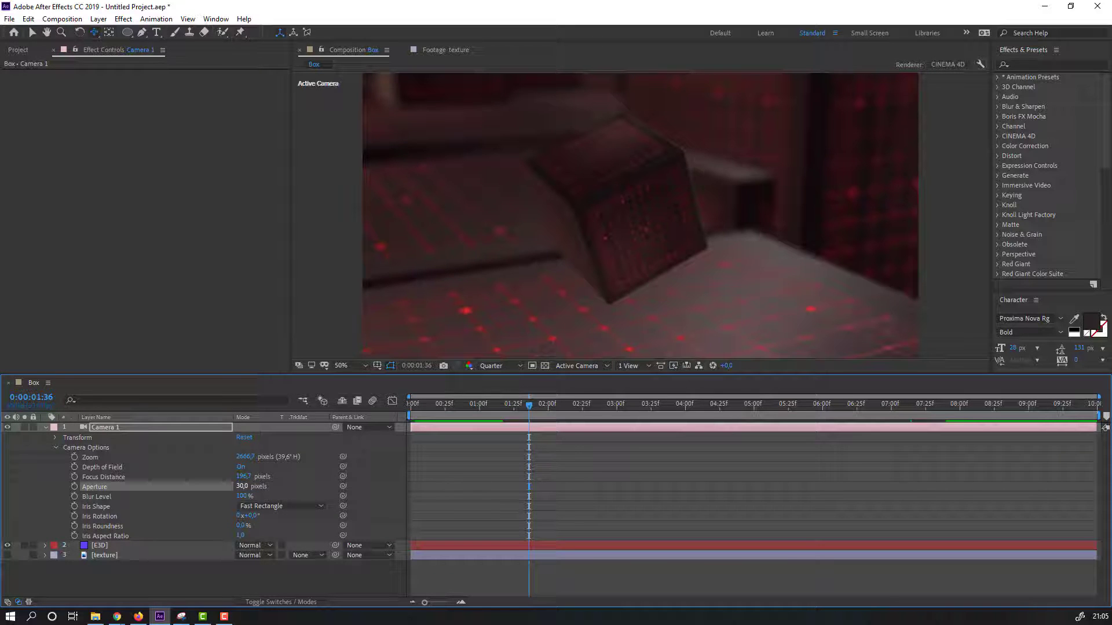
pyautogui.press('space')
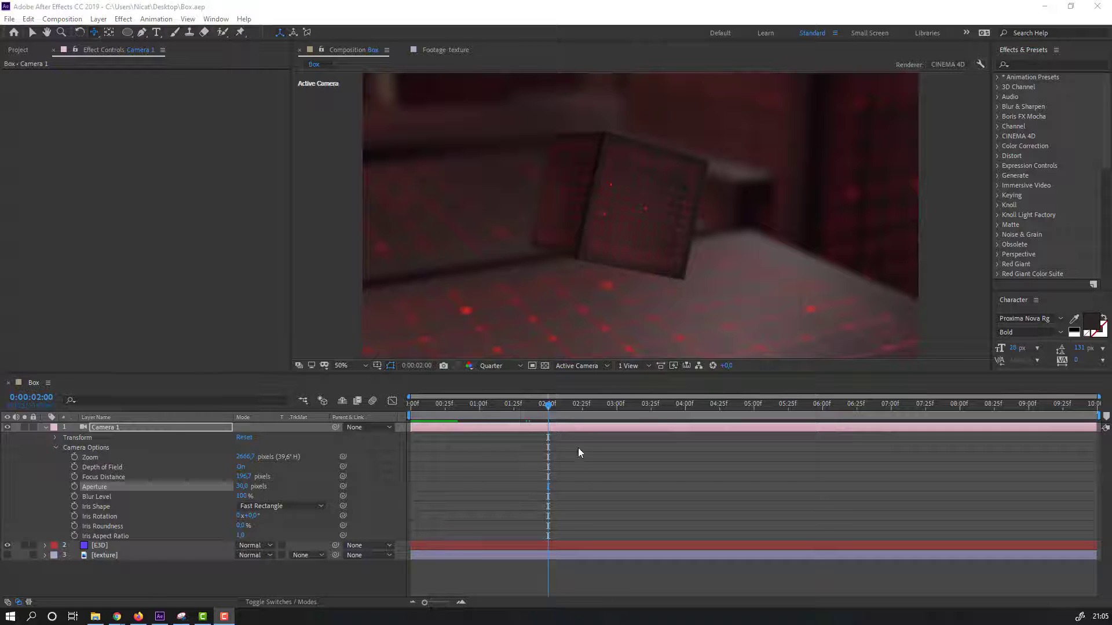
# Return to the start of the composition and enable Ambient Occlusion in the E3D layer's Element render settings
pyautogui.moveTo(549, 412); pyautogui.dragTo(411, 410)
pyautogui.click(99, 546)
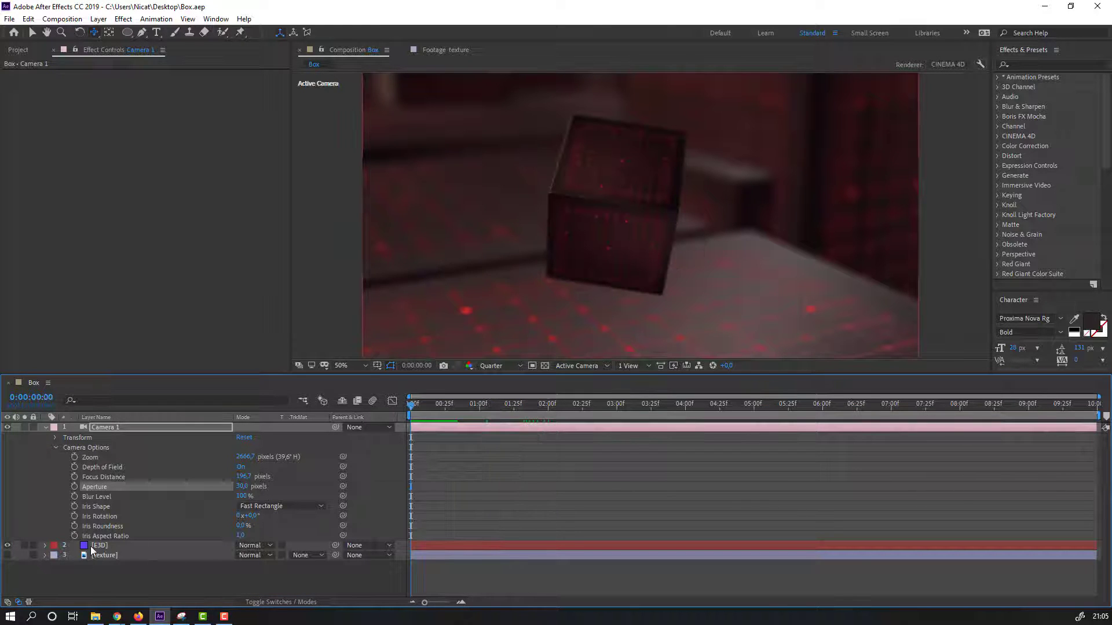
pyautogui.click(16, 113)
pyautogui.click(16, 201)
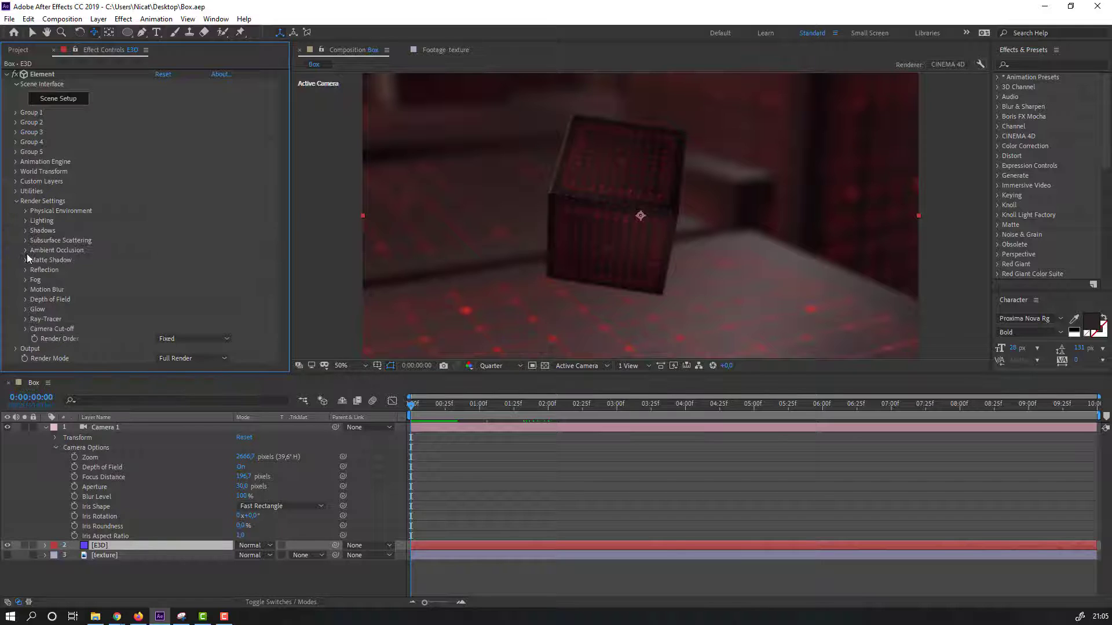
pyautogui.click(25, 250)
pyautogui.scroll(-2, 23, 251)
pyautogui.click(36, 248)
pyautogui.click(158, 229)
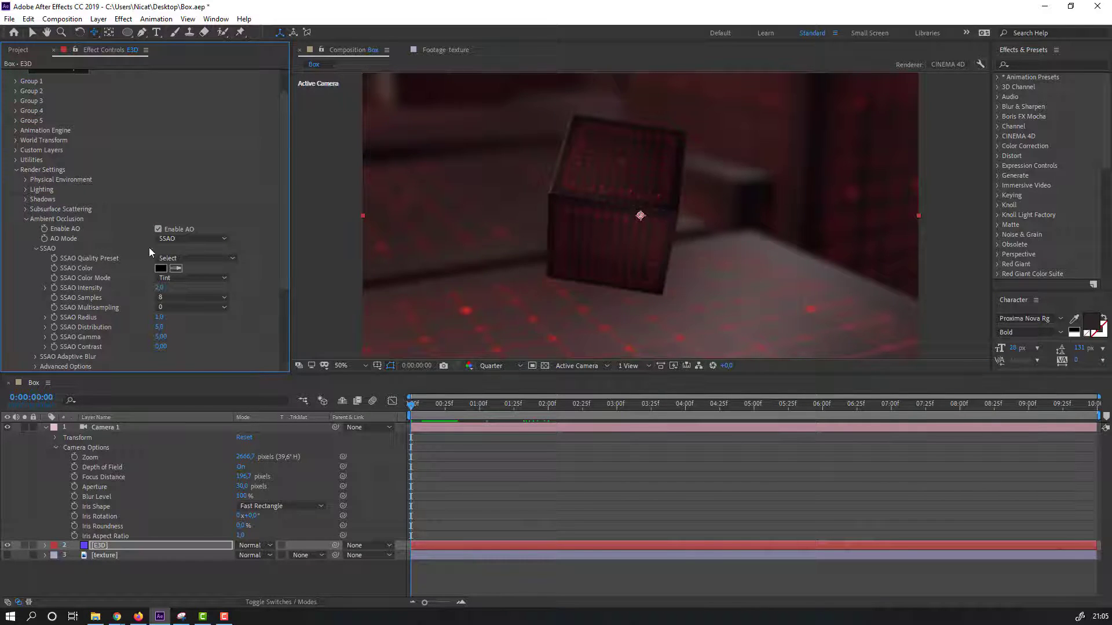
# Set the SSAO Intensity to 6 and check the shading at 0:00:01:13
pyautogui.click(160, 288)
pyautogui.press('Return')
pyautogui.click(164, 289)
pyautogui.press('Return')
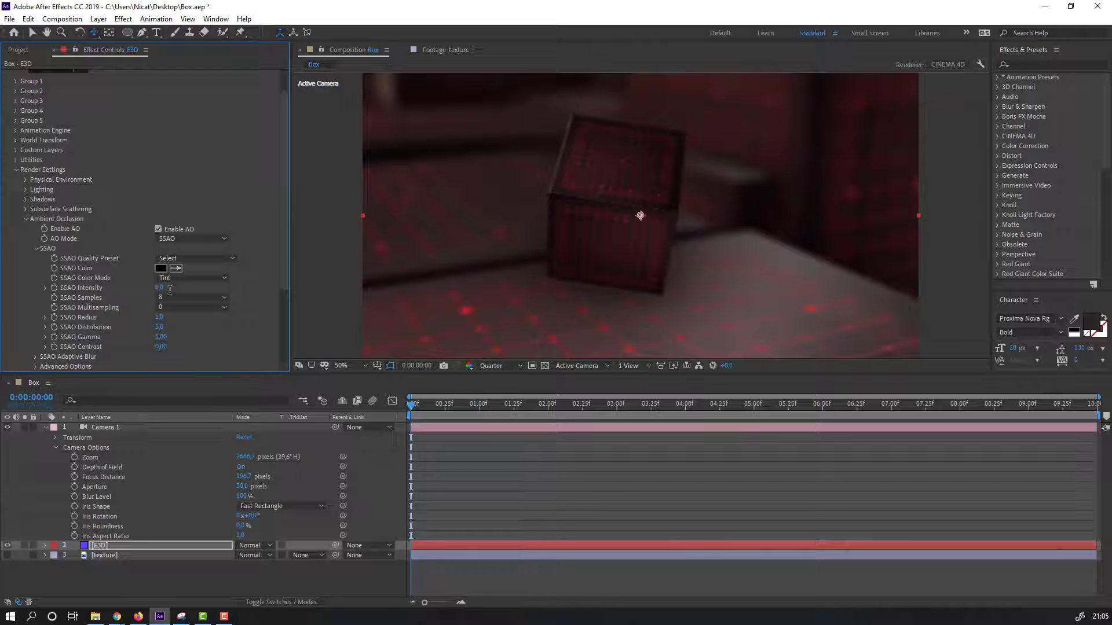
pyautogui.moveTo(440, 409); pyautogui.dragTo(496, 406)
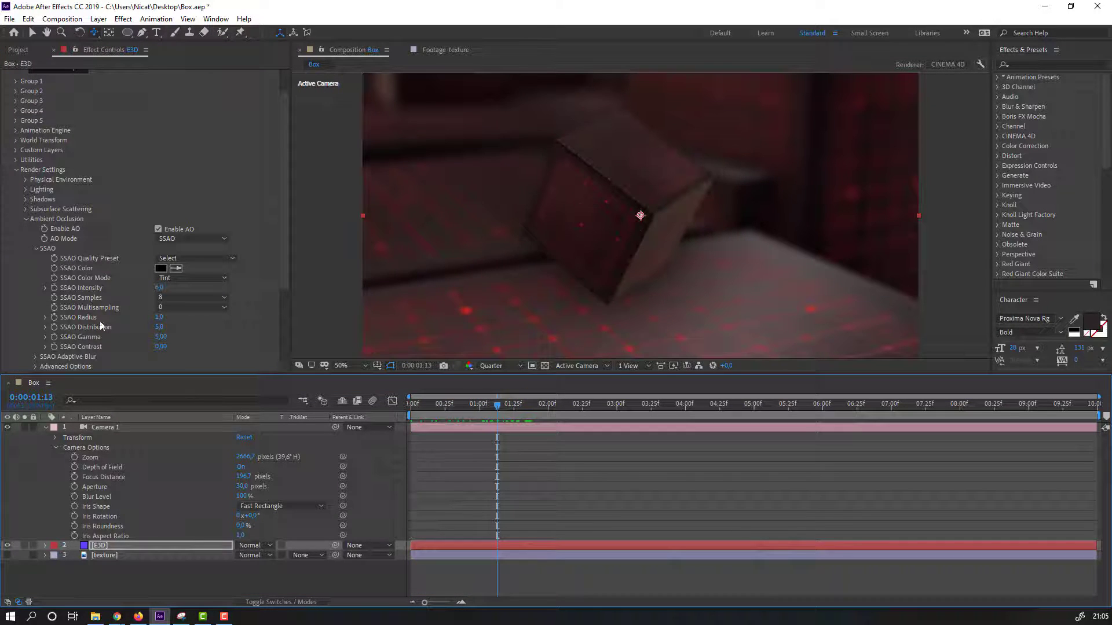
# Try the Red preset for Add Lighting in Element's Lighting render settings
pyautogui.click(20, 231)
pyautogui.click(25, 221)
pyautogui.click(195, 252)
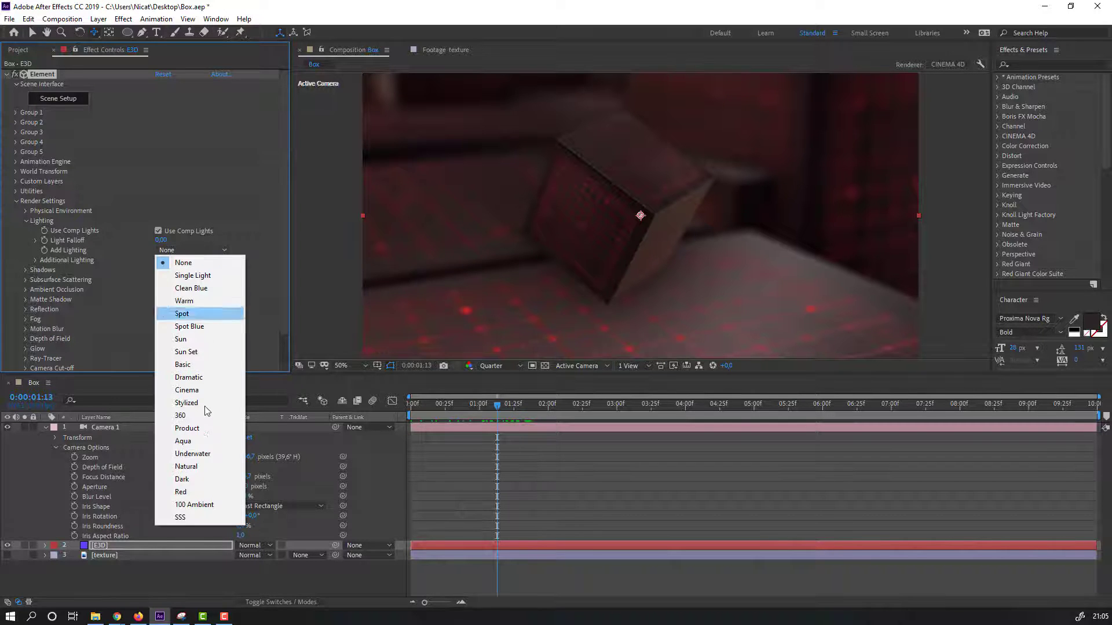
pyautogui.click(179, 488)
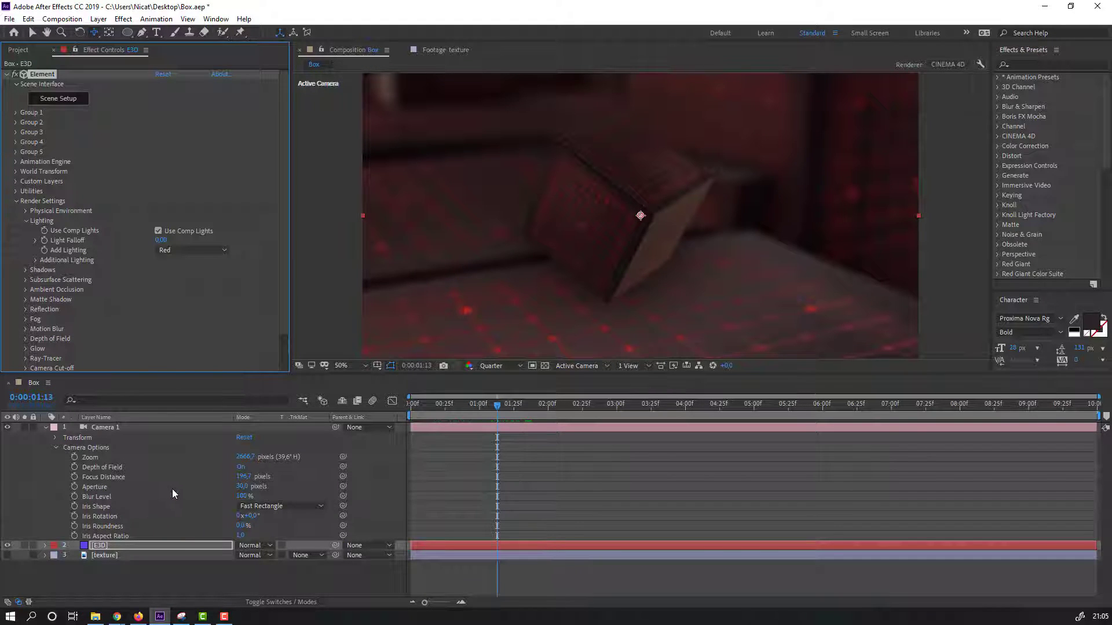
# Set Add Lighting to the Cinema preset and check the frame at 0:00:02:25
pyautogui.click(196, 251)
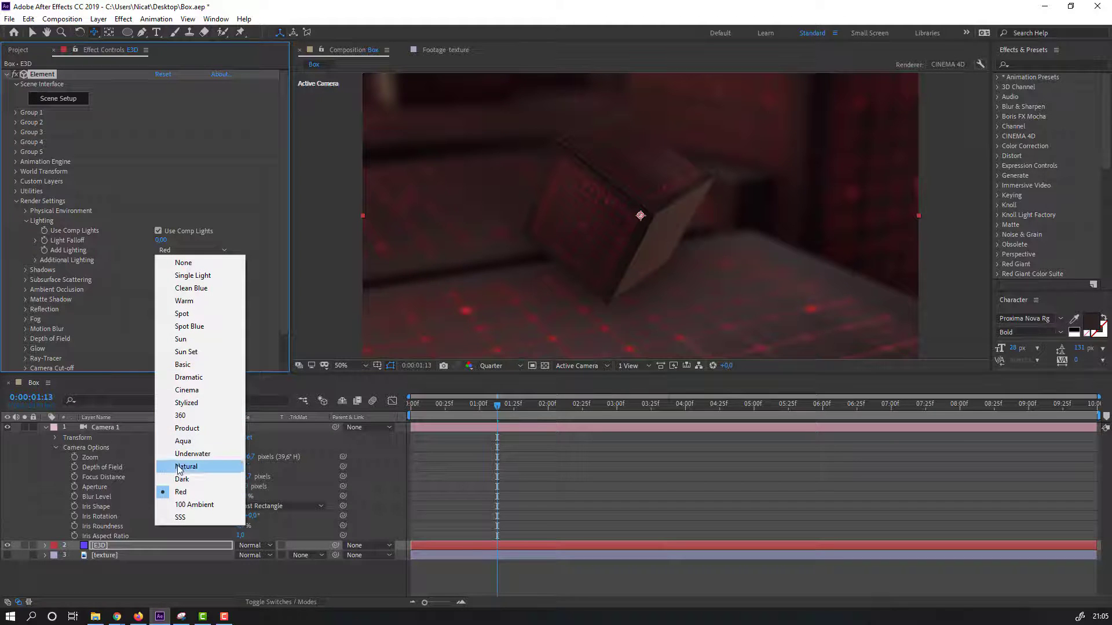
pyautogui.click(191, 391)
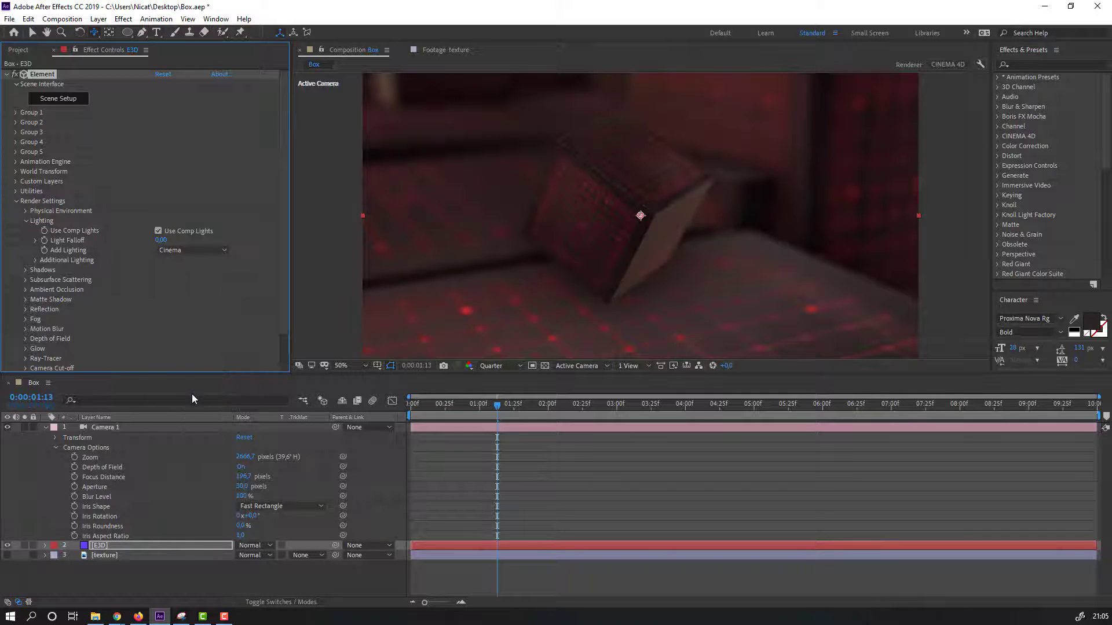
pyautogui.moveTo(550, 404); pyautogui.dragTo(582, 409)
# Set the Physical Environment Exposure to 1.20 in Element's render settings
pyautogui.click(26, 221)
pyautogui.click(25, 211)
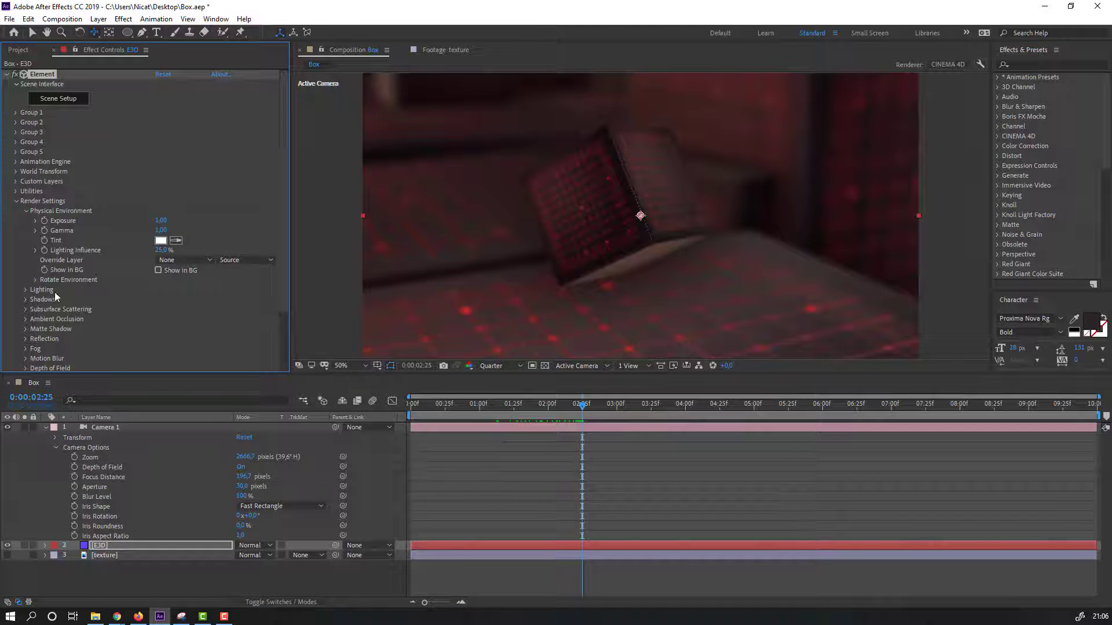
pyautogui.click(160, 221)
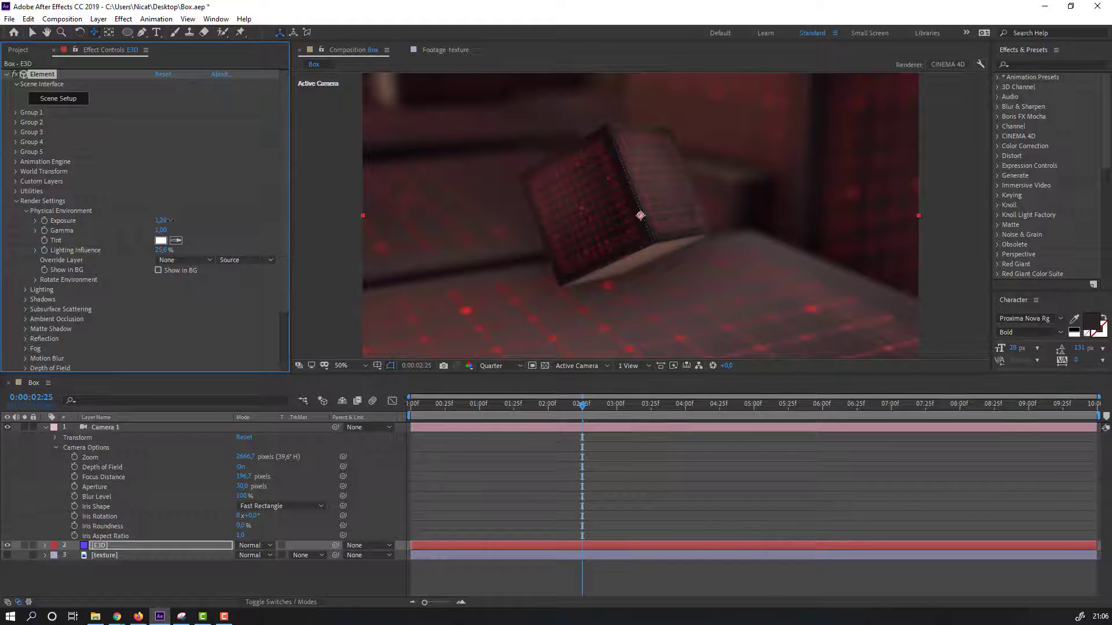
pyautogui.click(207, 233)
pyautogui.click(28, 210)
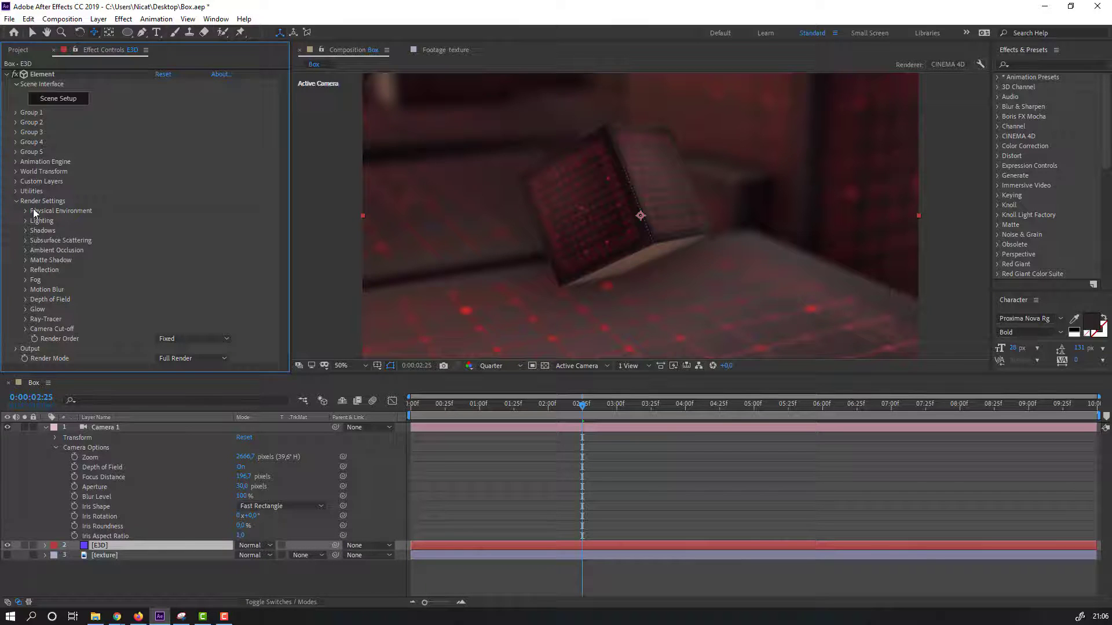
# Find the Lumetri Color effect and apply it to the E3D layer
pyautogui.click(1035, 64)
pyautogui.write('lumet')
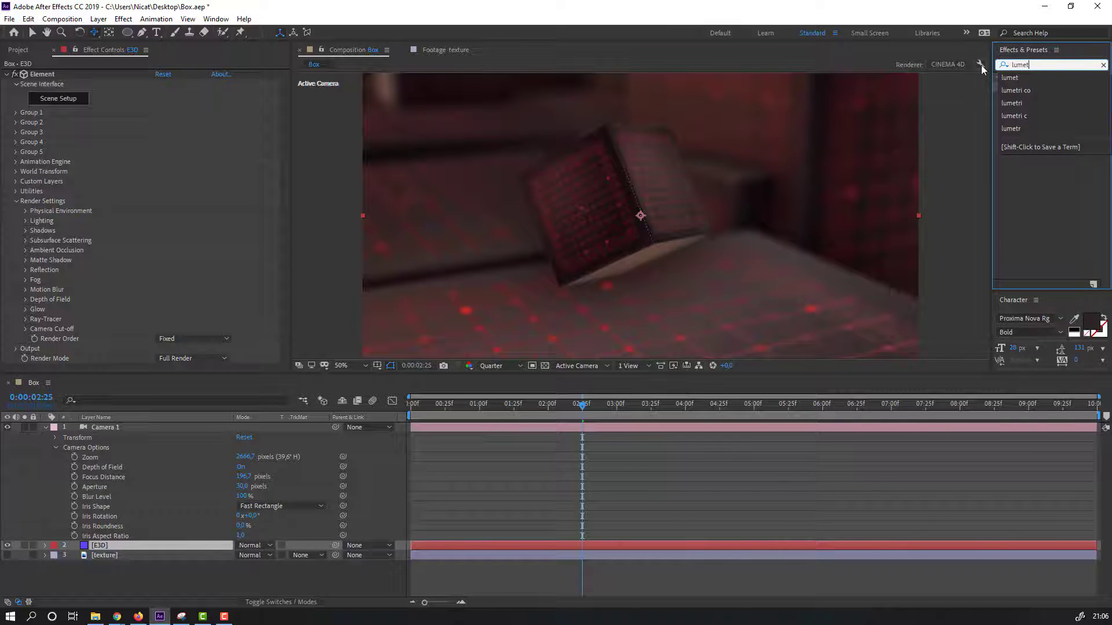
pyautogui.click(1030, 219)
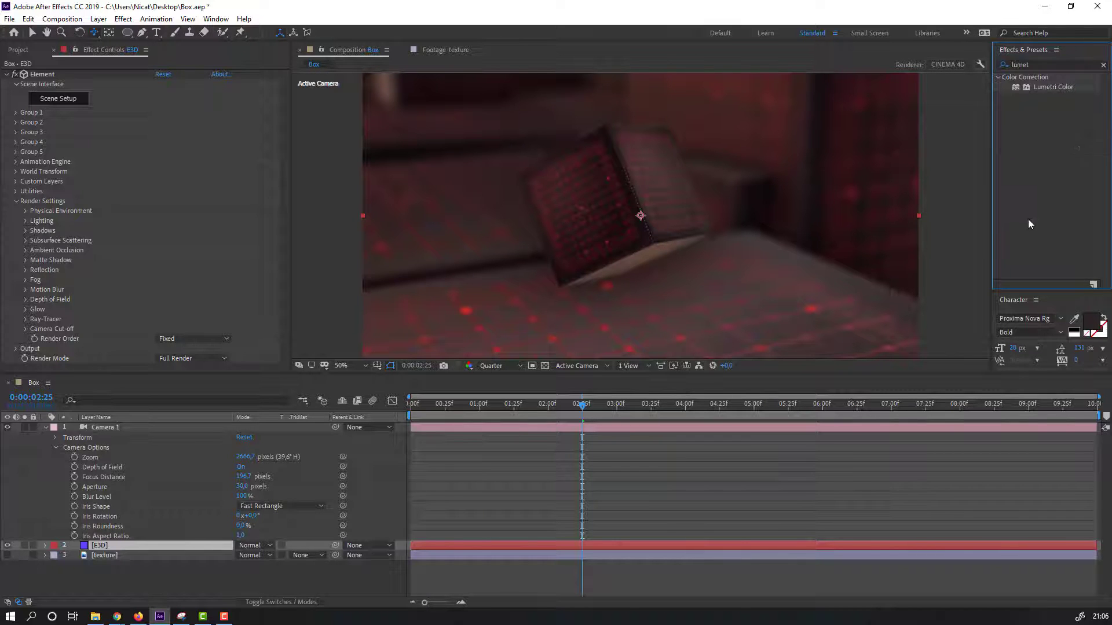
pyautogui.moveTo(1052, 89); pyautogui.dragTo(95, 551)
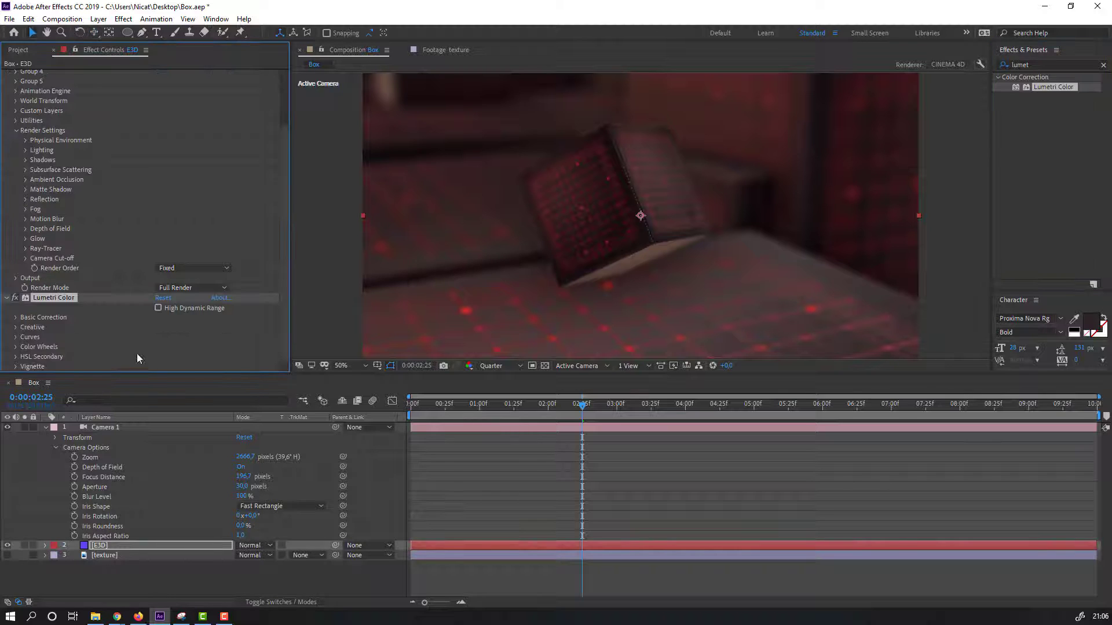
# In Lumetri's Basic Correction, set Exposure 0.8, Contrast 73, Shadows 4 and Blacks -6, raise Highlights and Whites slightly, and check the frame at 0:00:02:19
pyautogui.click(16, 318)
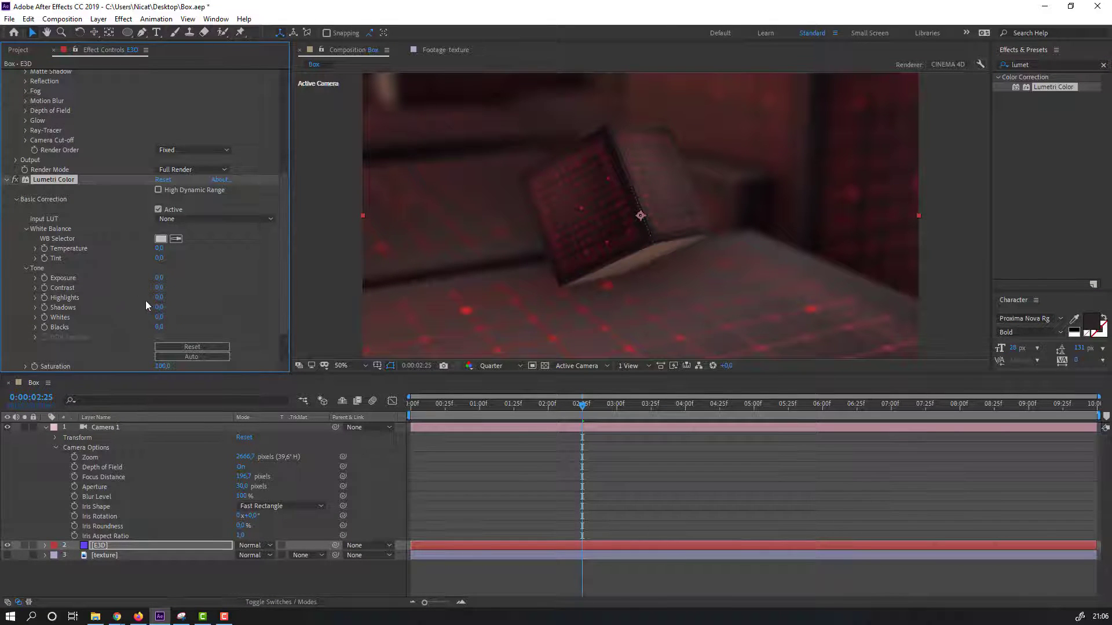
pyautogui.moveTo(159, 278); pyautogui.dragTo(144, 300)
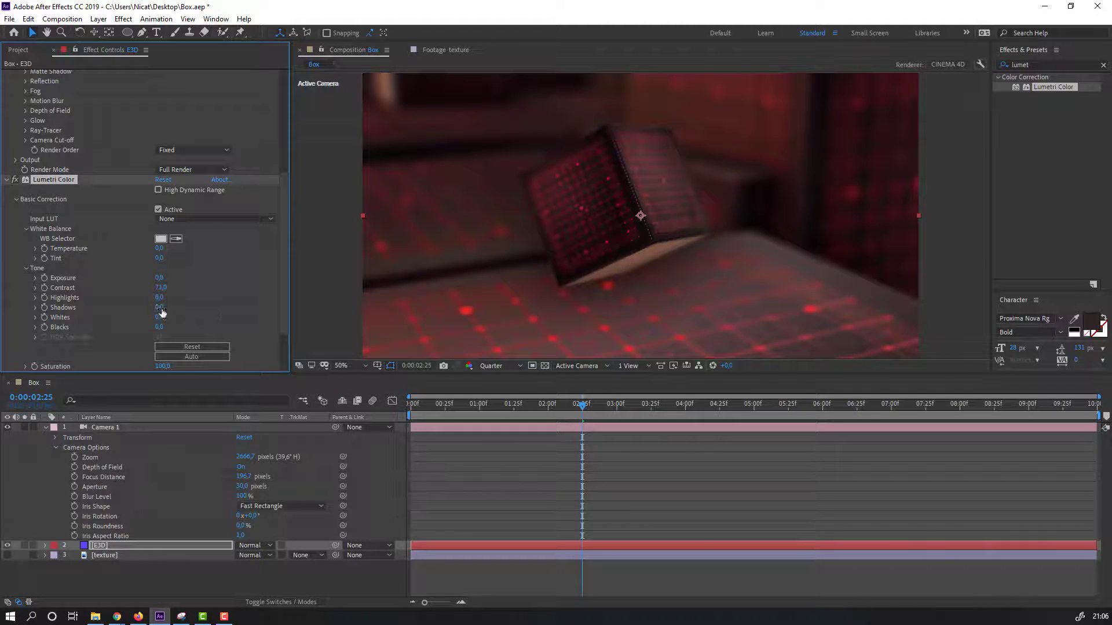
pyautogui.moveTo(159, 316)
pyautogui.mouseDown()
pyautogui.moveTo(141, 327)
pyautogui.moveTo(151, 323)
pyautogui.mouseUp()
pyautogui.moveTo(582, 404); pyautogui.dragTo(574, 425)
# Duplicate the E3D layer and remove the Lumetri Color effect from the upper copy
pyautogui.click(99, 546)
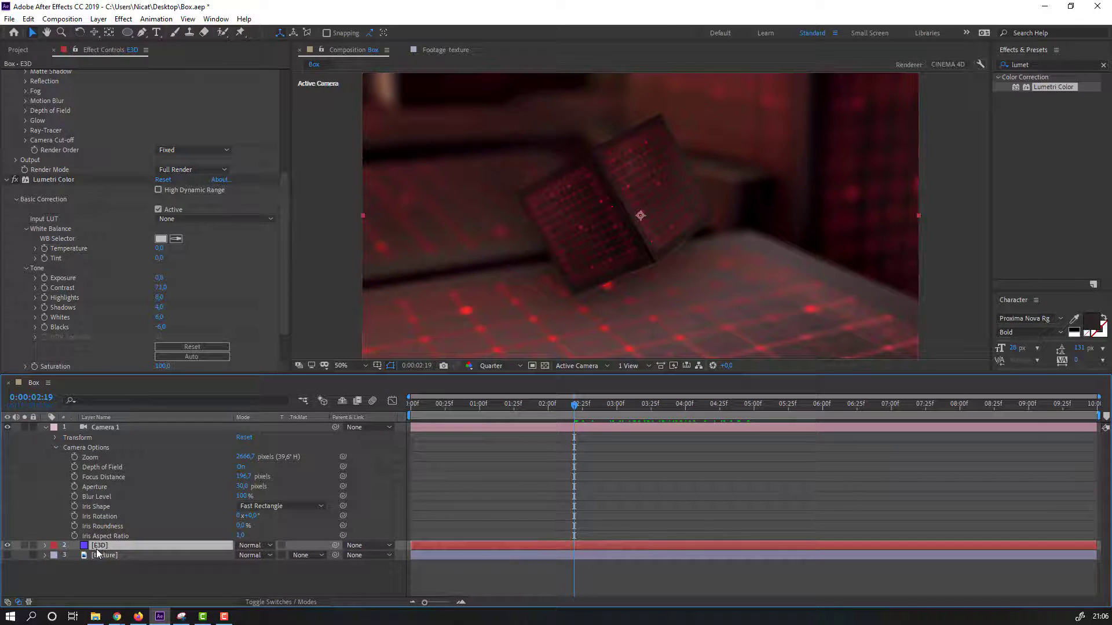
pyautogui.hotkey('ctrl', 'd')
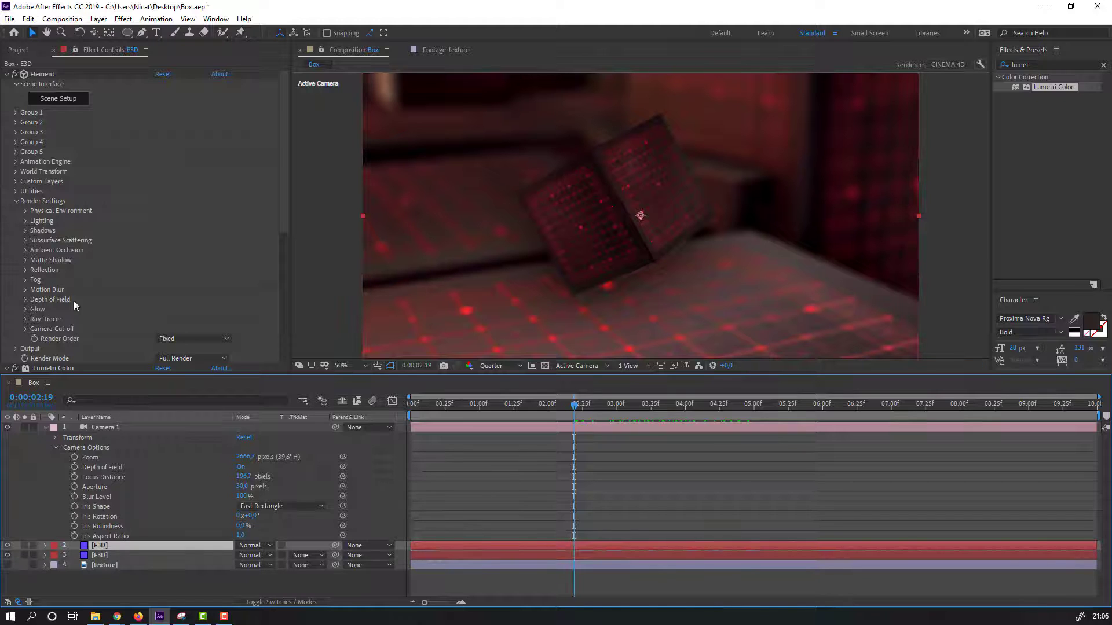
pyautogui.click(7, 74)
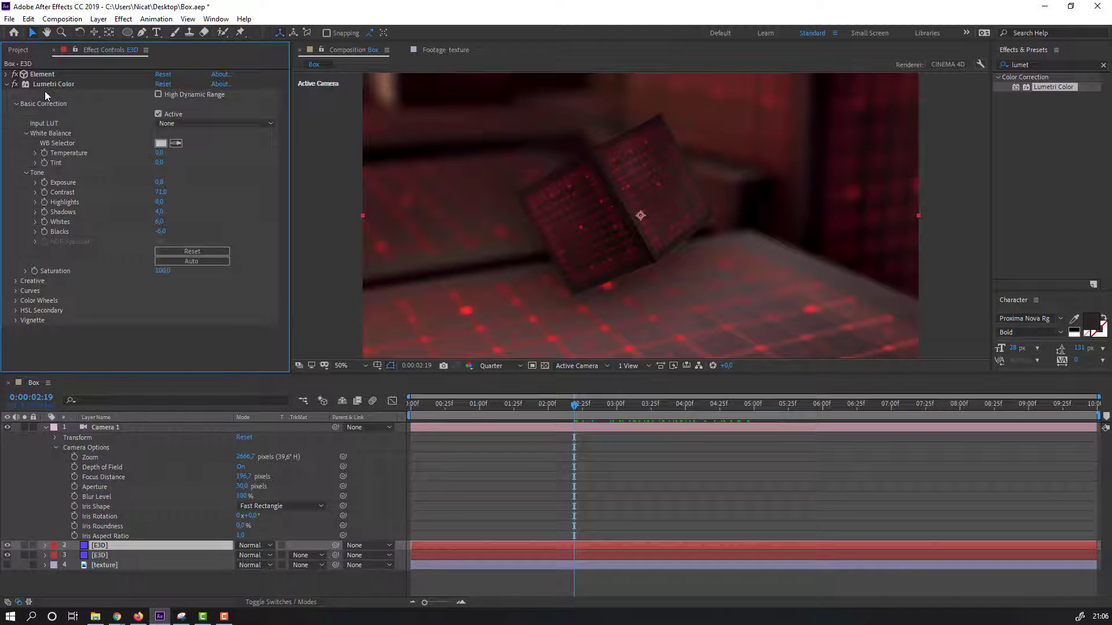
pyautogui.click(53, 84)
pyautogui.press('Delete')
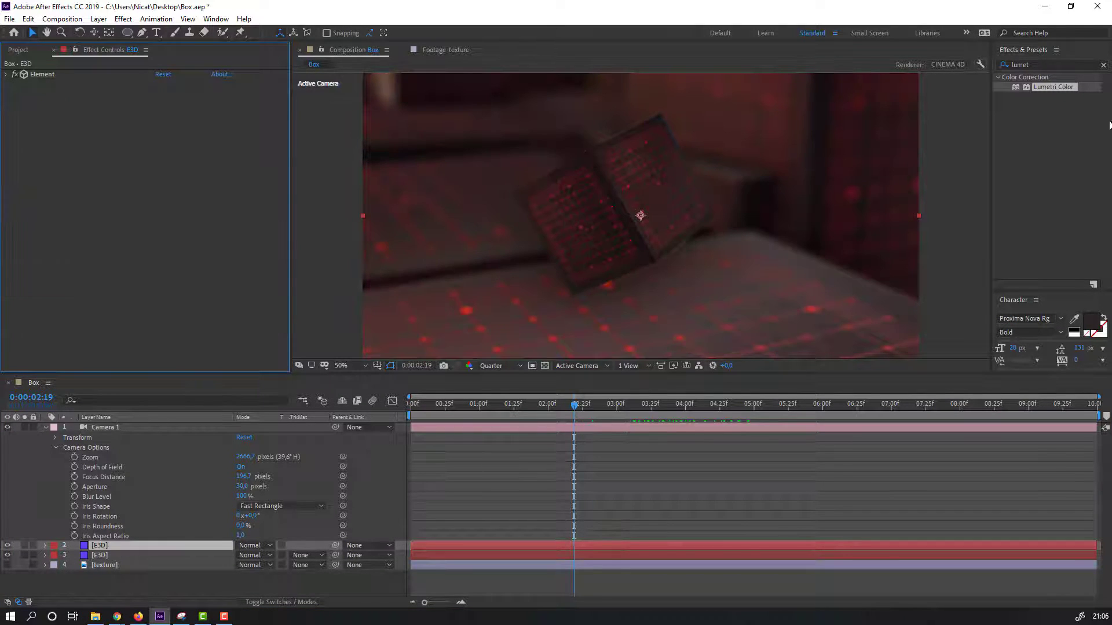
# Find the Glow effect, apply it to the upper E3D layer, and rename that layer glow
pyautogui.click(1055, 64)
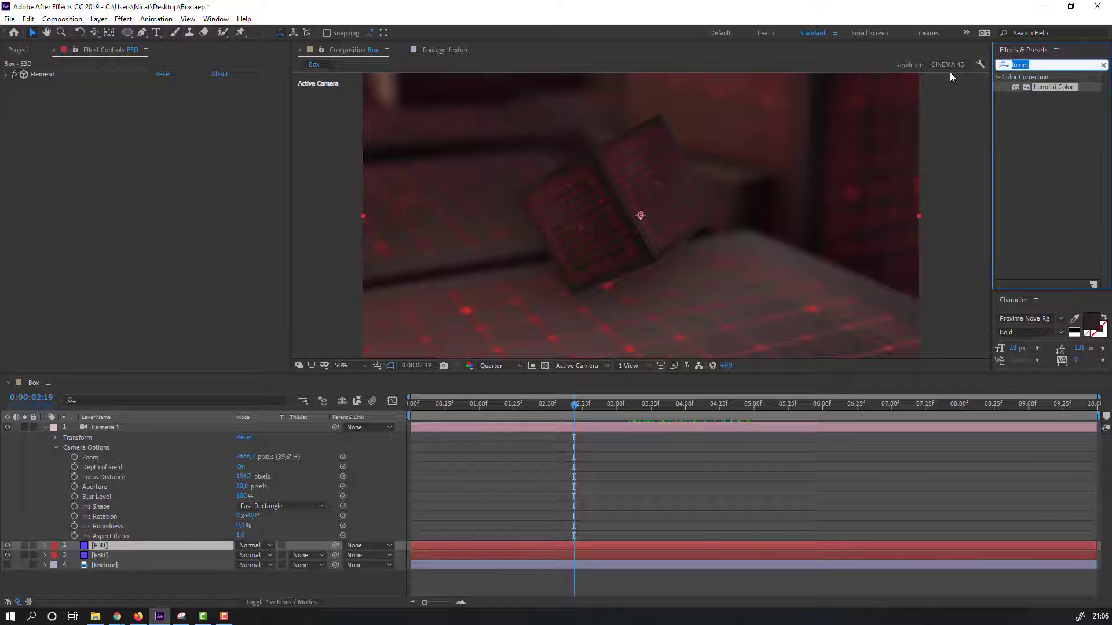
pyautogui.write('glow')
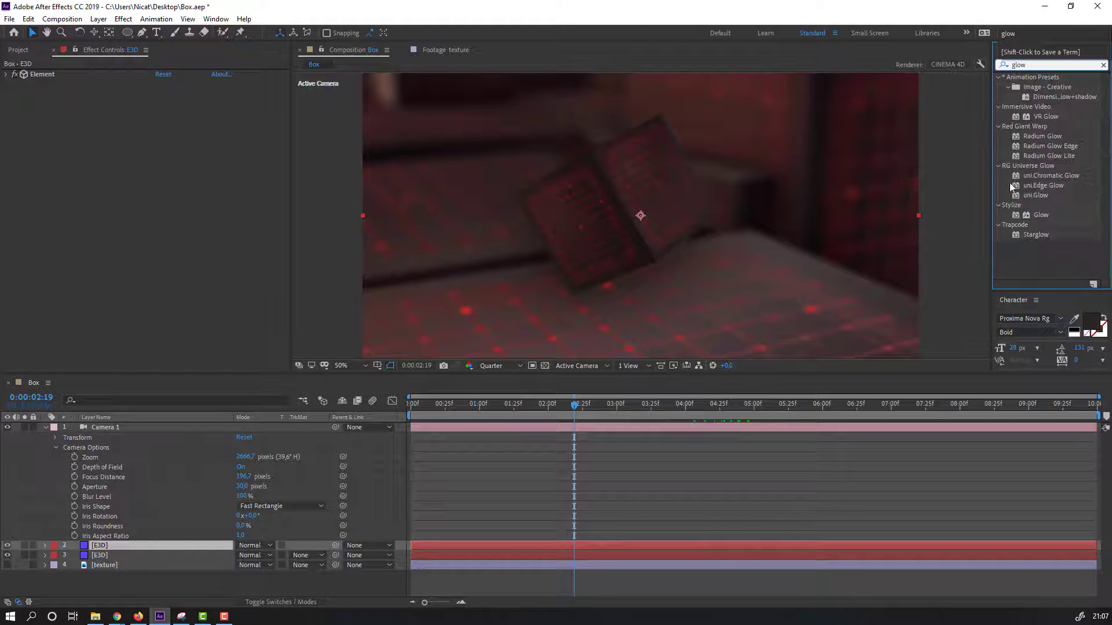
pyautogui.click(1039, 216)
pyautogui.moveTo(1044, 218); pyautogui.dragTo(107, 547)
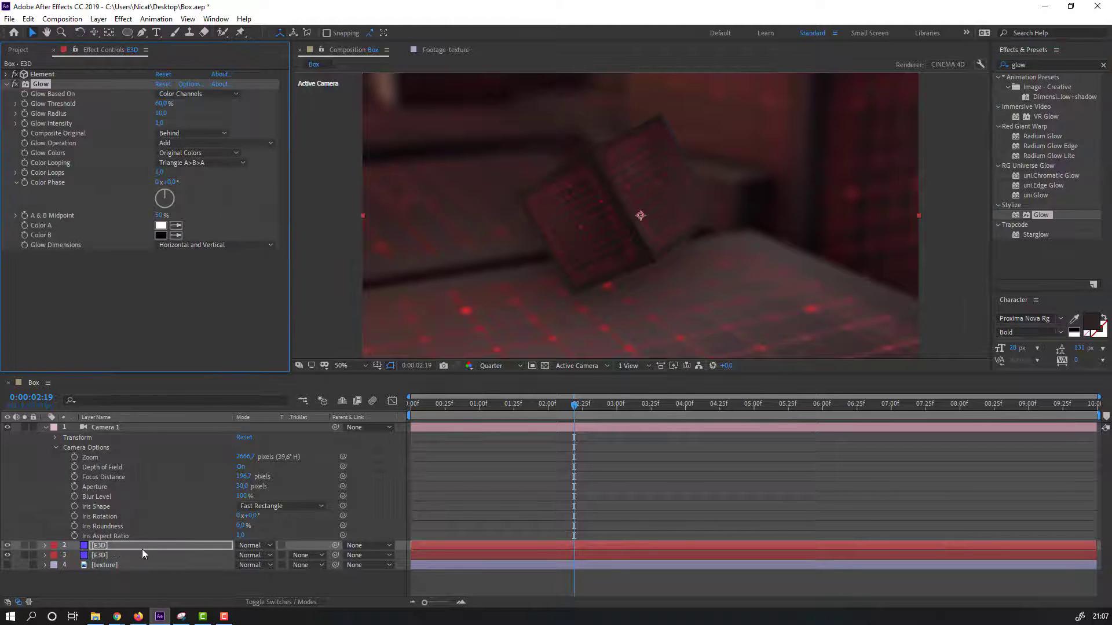
pyautogui.press('Return')
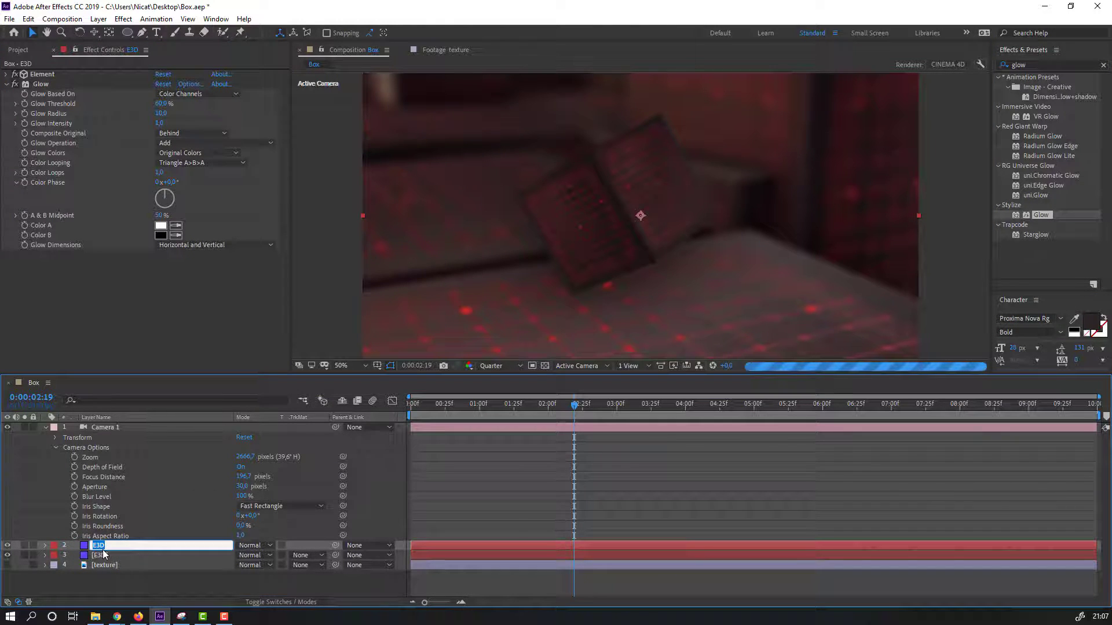
pyautogui.write('glow')
pyautogui.press('Return')
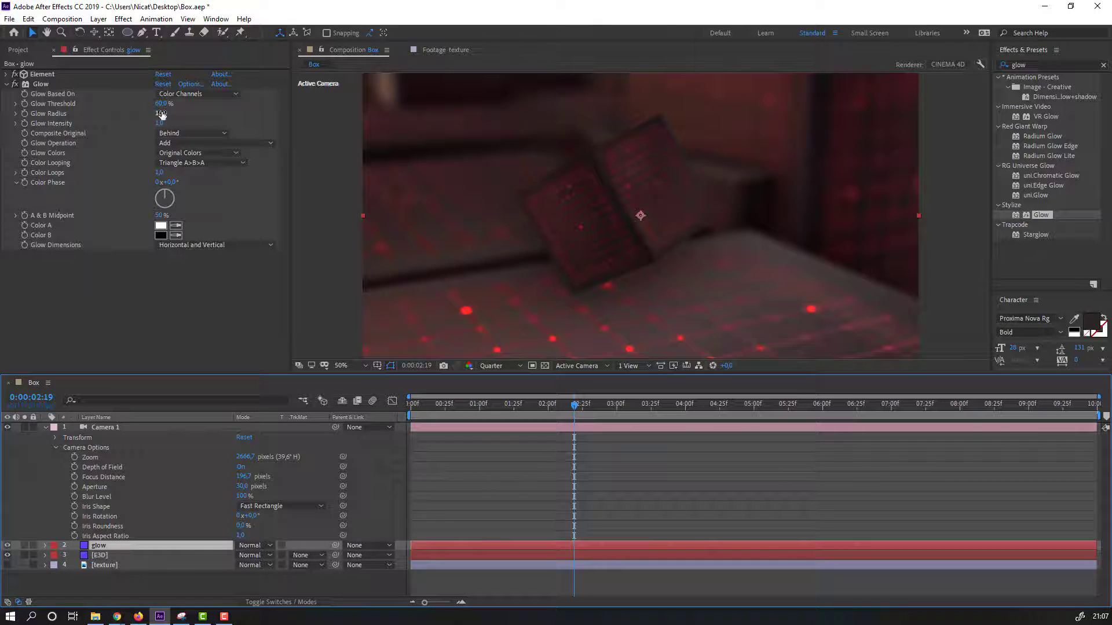
# Set the Glow effect's Glow Radius to 100 and Glow Threshold to 80%
pyautogui.moveTo(162, 114); pyautogui.dragTo(191, 114)
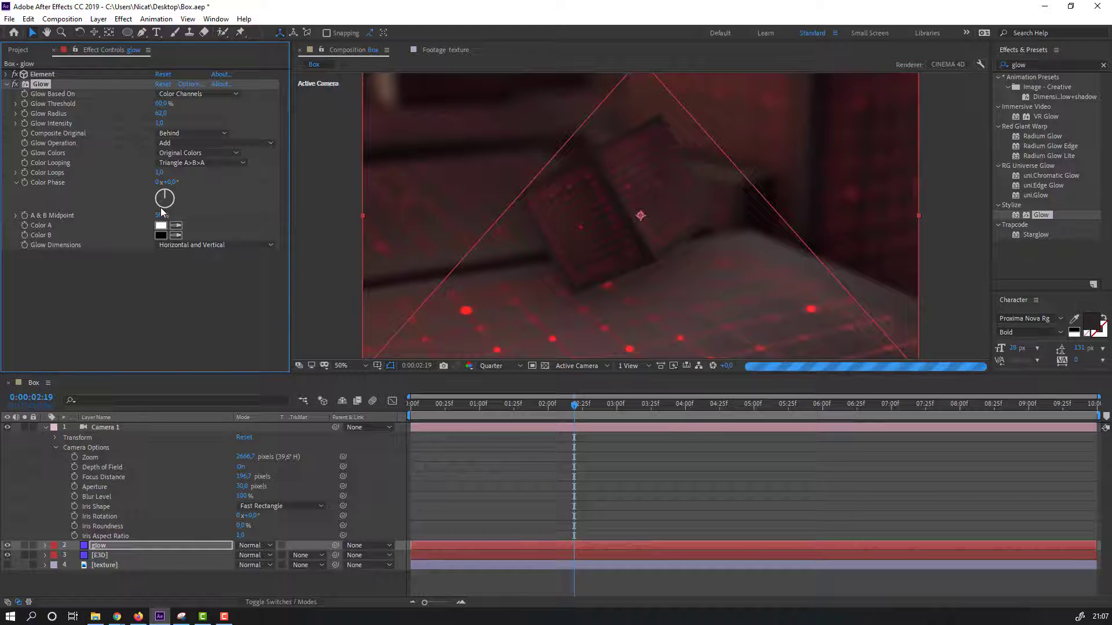
pyautogui.click(161, 114)
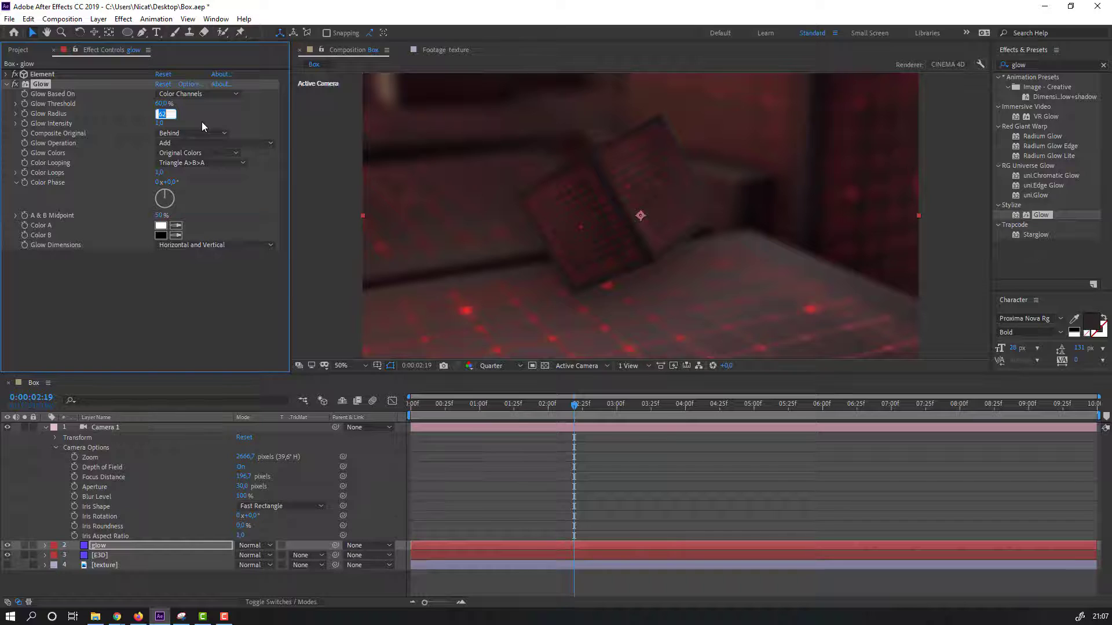
pyautogui.write('100')
pyautogui.press('Return')
pyautogui.moveTo(161, 108); pyautogui.dragTo(170, 103)
pyautogui.click(166, 104)
pyautogui.write('80')
pyautogui.press('Return')
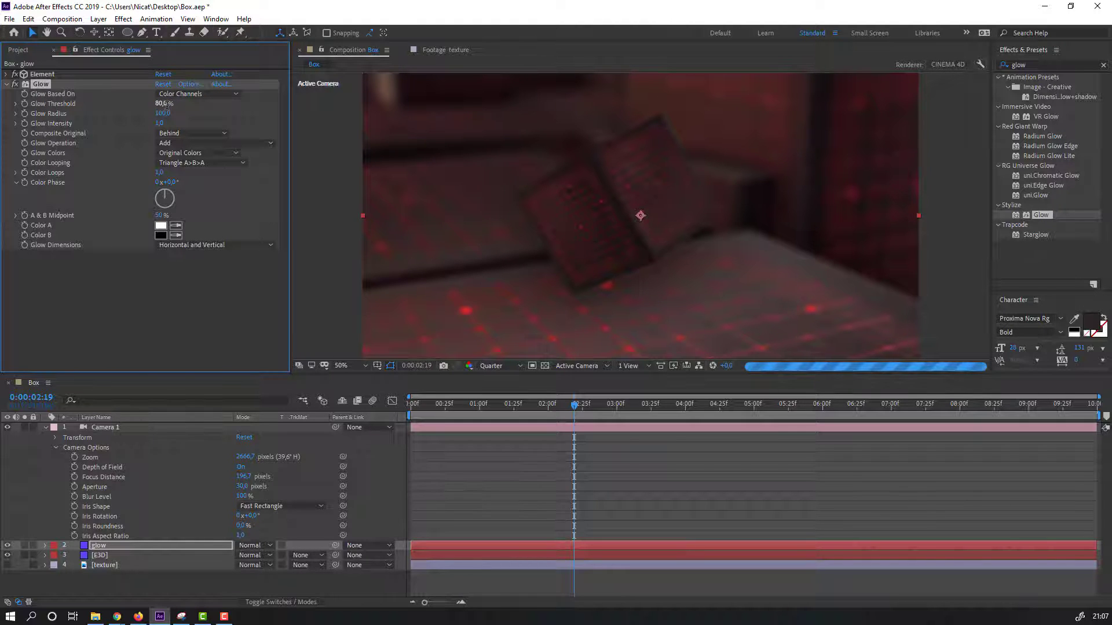
pyautogui.scroll(-1, 447, 275)
pyautogui.scroll(1, 447, 275)
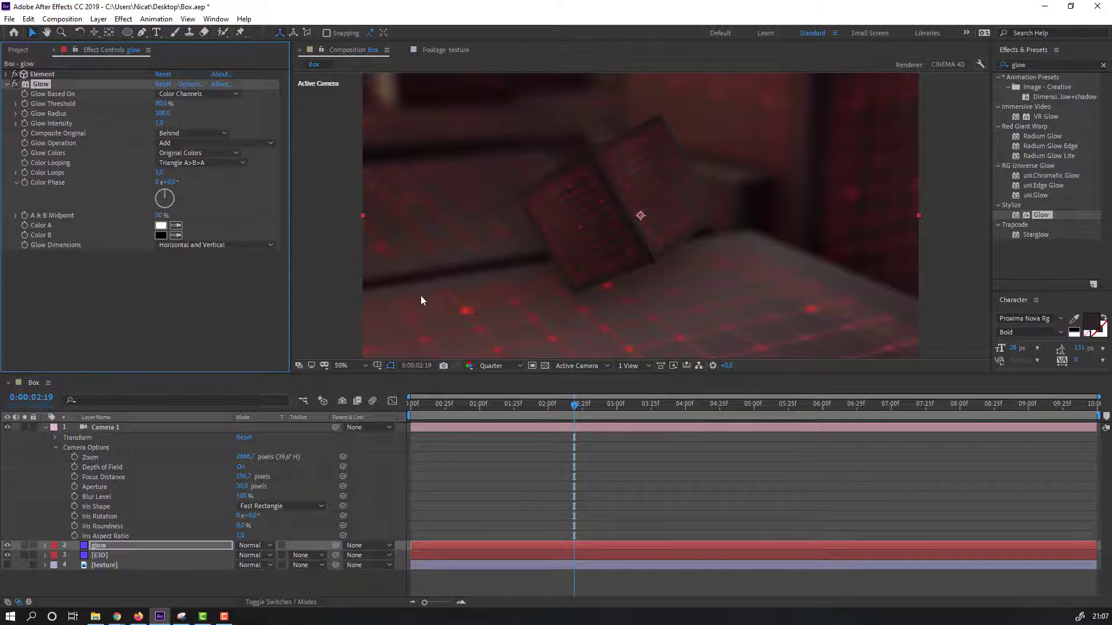
# Try the Add and Screen blending modes on the glow layer, and settle on Overlay
pyautogui.click(96, 547)
pyautogui.click(236, 548)
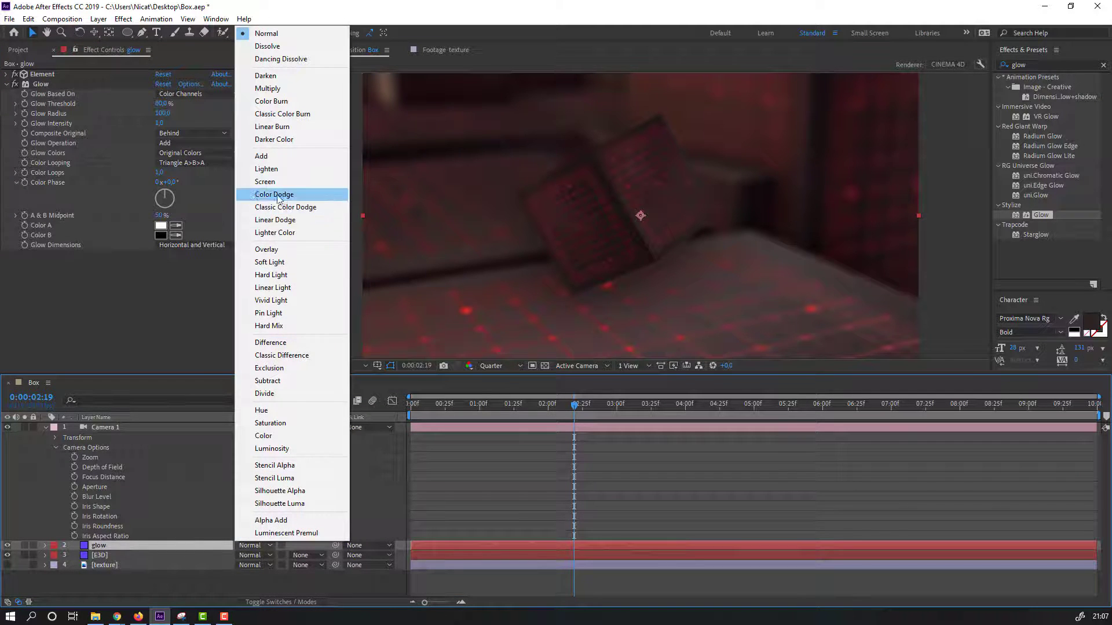
pyautogui.click(260, 160)
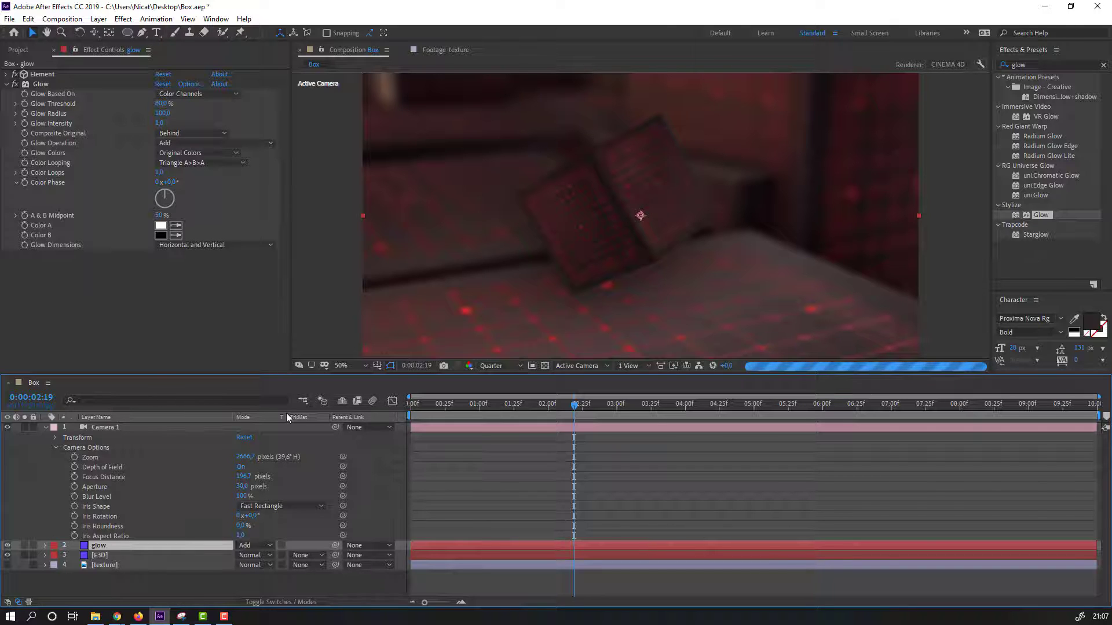
pyautogui.click(255, 546)
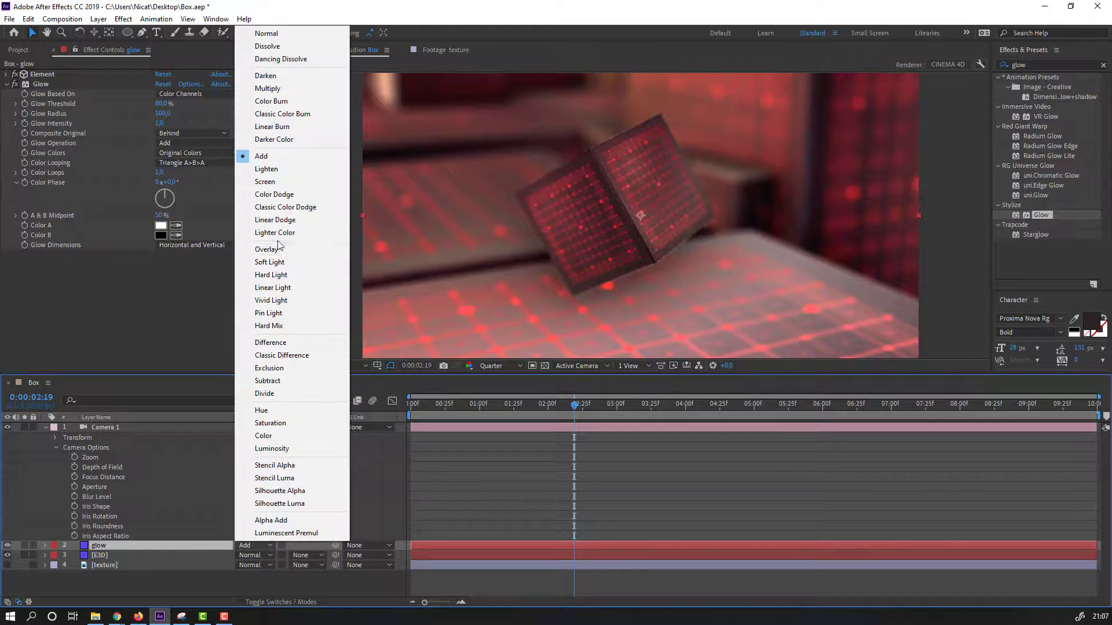
pyautogui.click(268, 182)
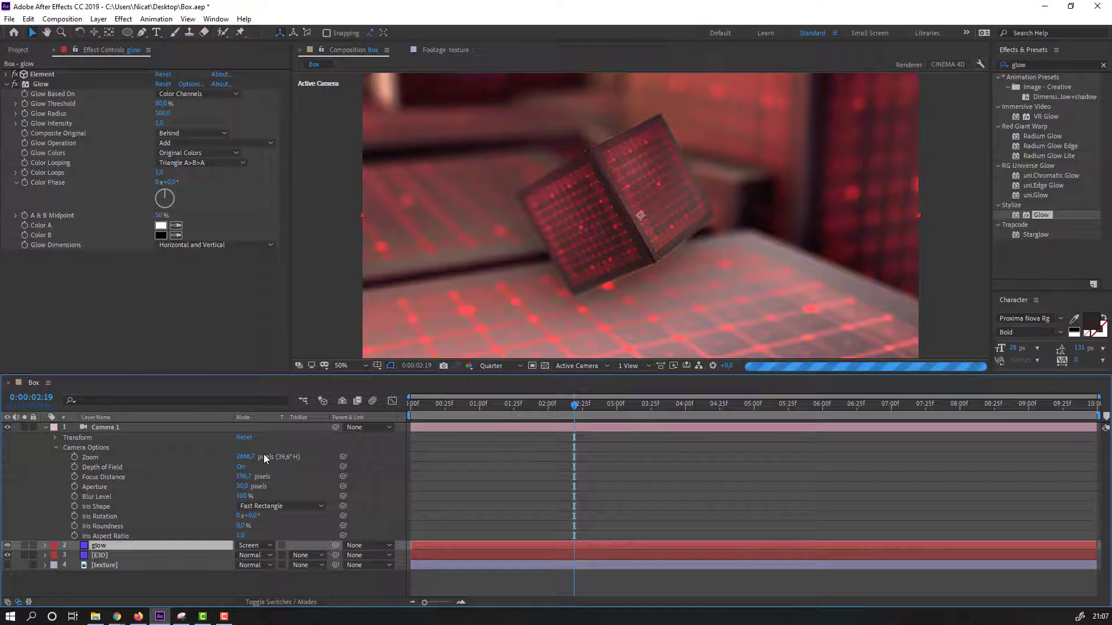
pyautogui.click(255, 546)
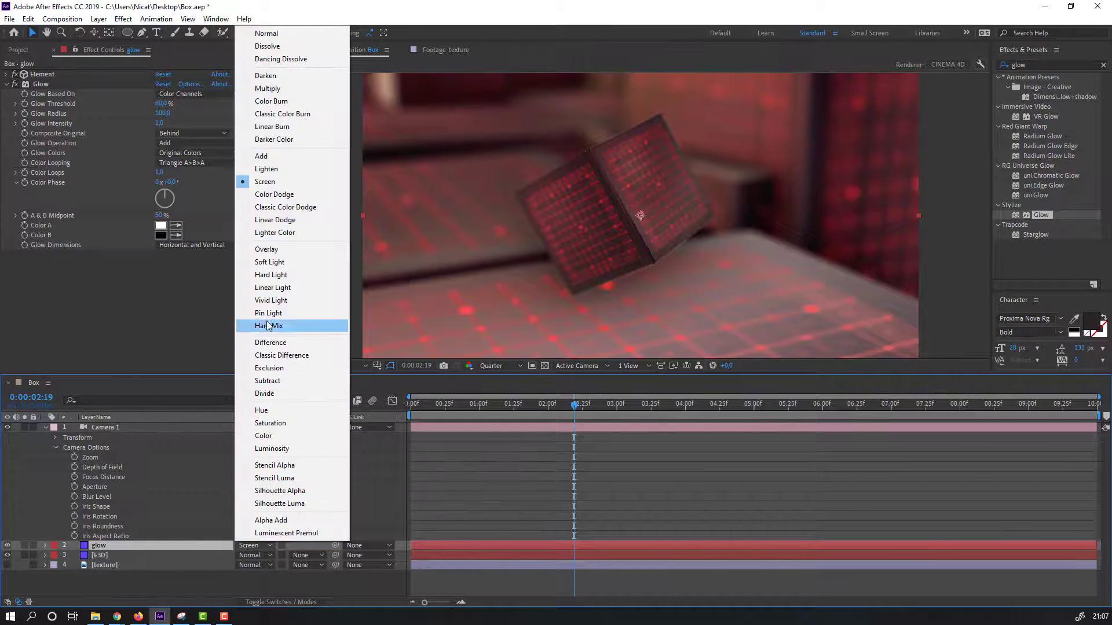
pyautogui.click(269, 250)
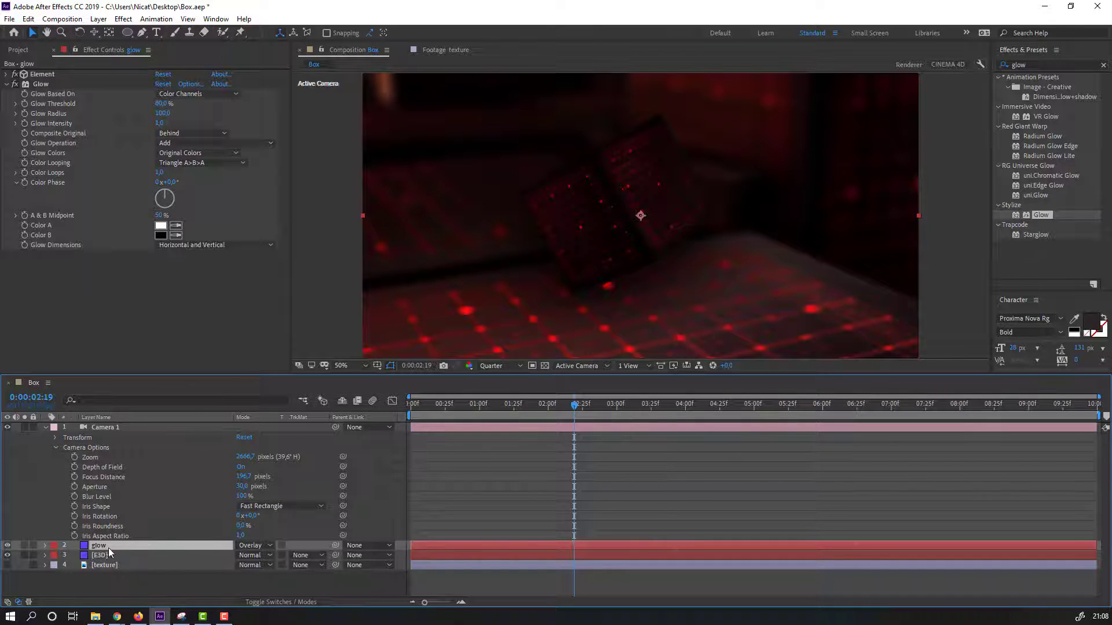
# Set the glow layer's opacity to 20%
pyautogui.press('t')
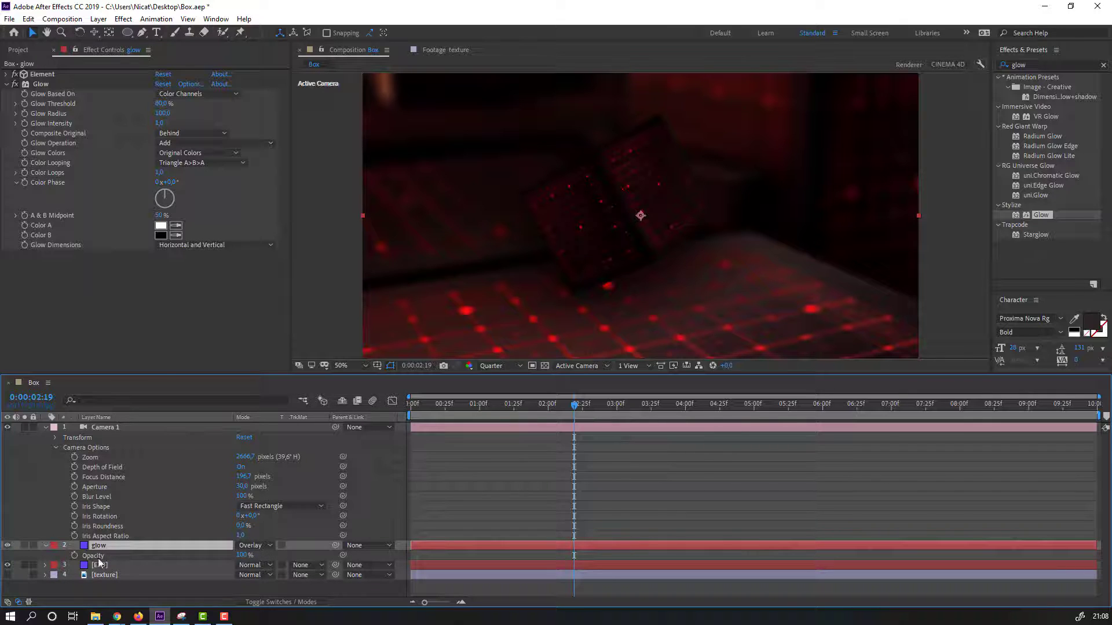
pyautogui.click(242, 555)
pyautogui.write('40')
pyautogui.press('Return')
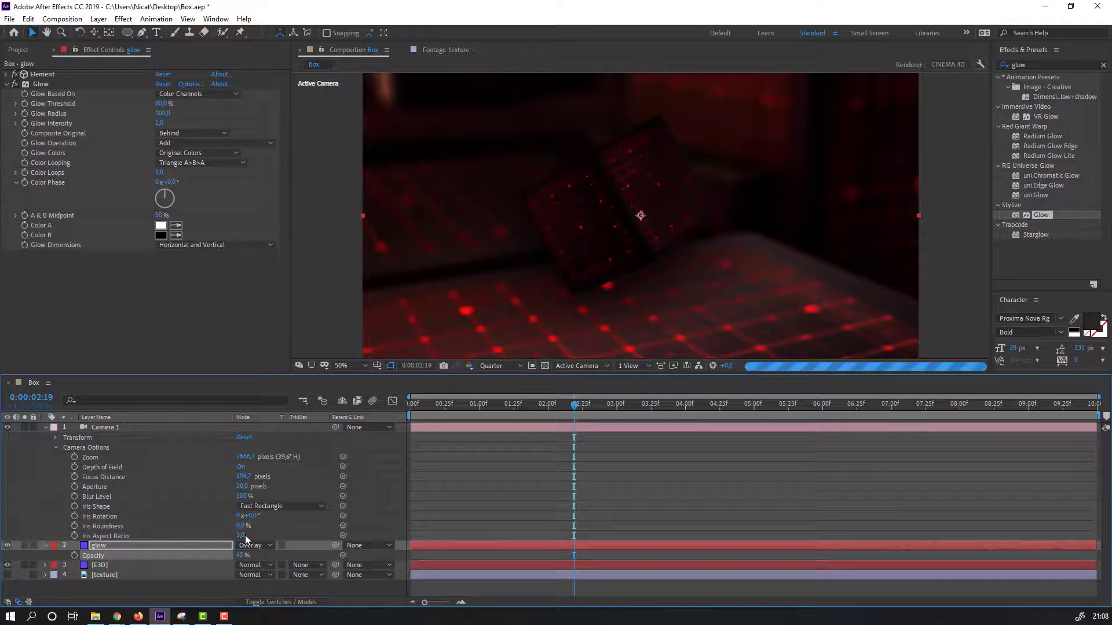
pyautogui.click(239, 555)
pyautogui.write('20')
pyautogui.press('Return')
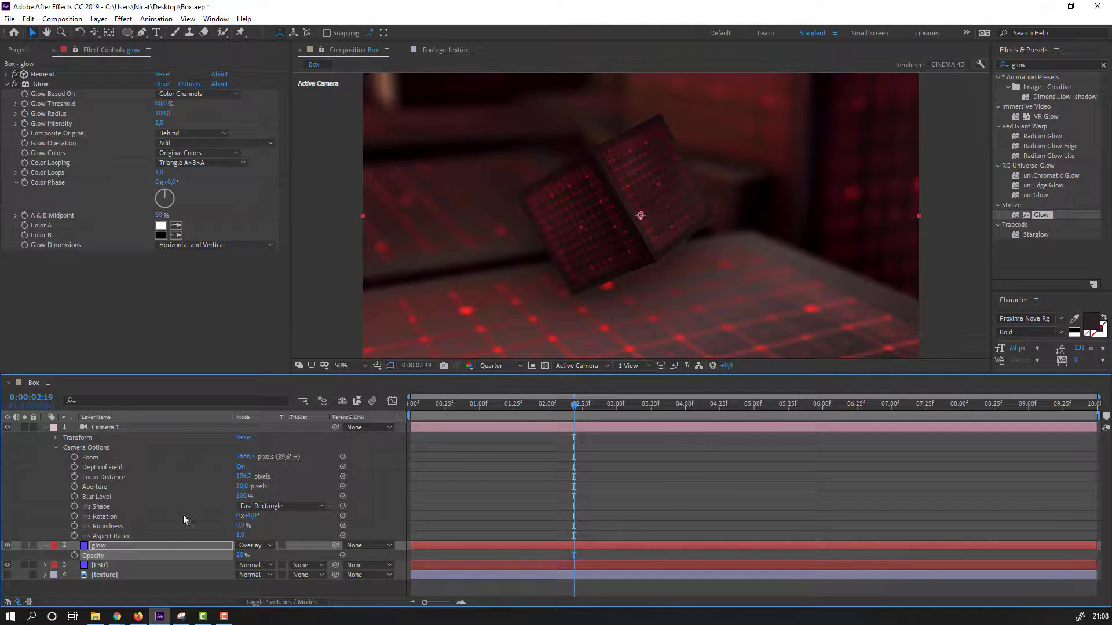
# Collapse the camera's properties, then find the Lumetri Color effect and apply it to the glow layer
pyautogui.click(44, 429)
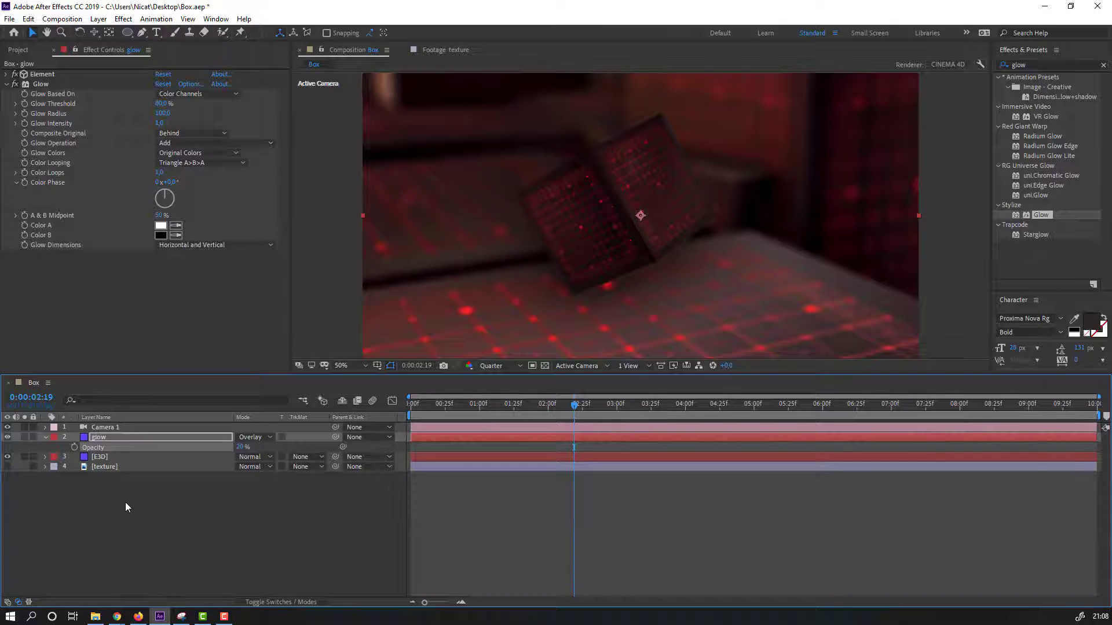
pyautogui.click(96, 439)
pyautogui.moveTo(1034, 66); pyautogui.dragTo(994, 75)
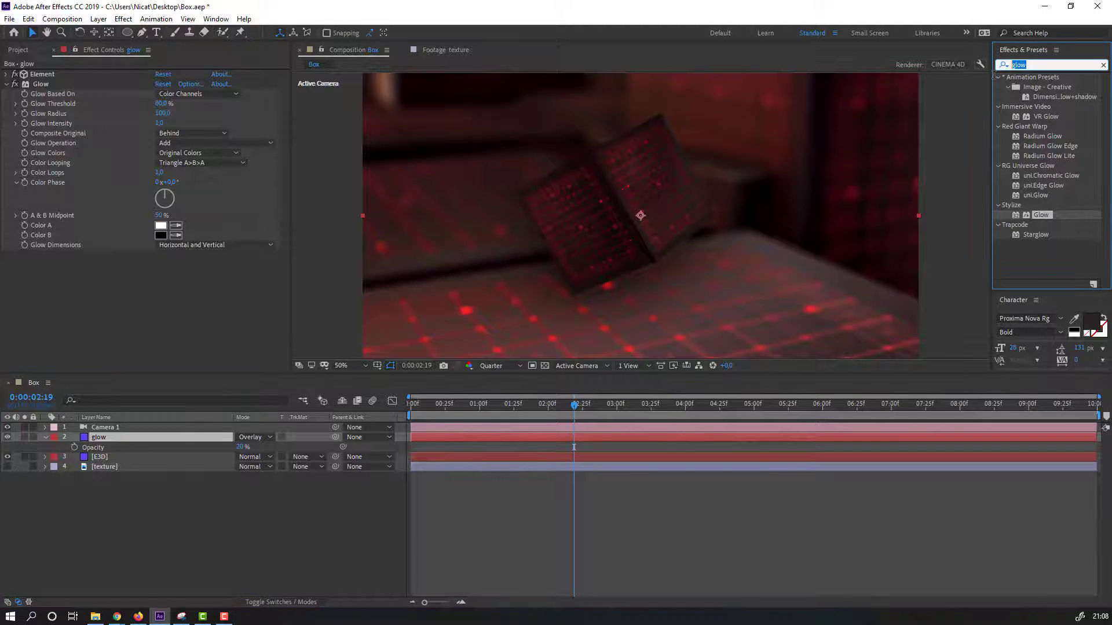
pyautogui.write('lumet')
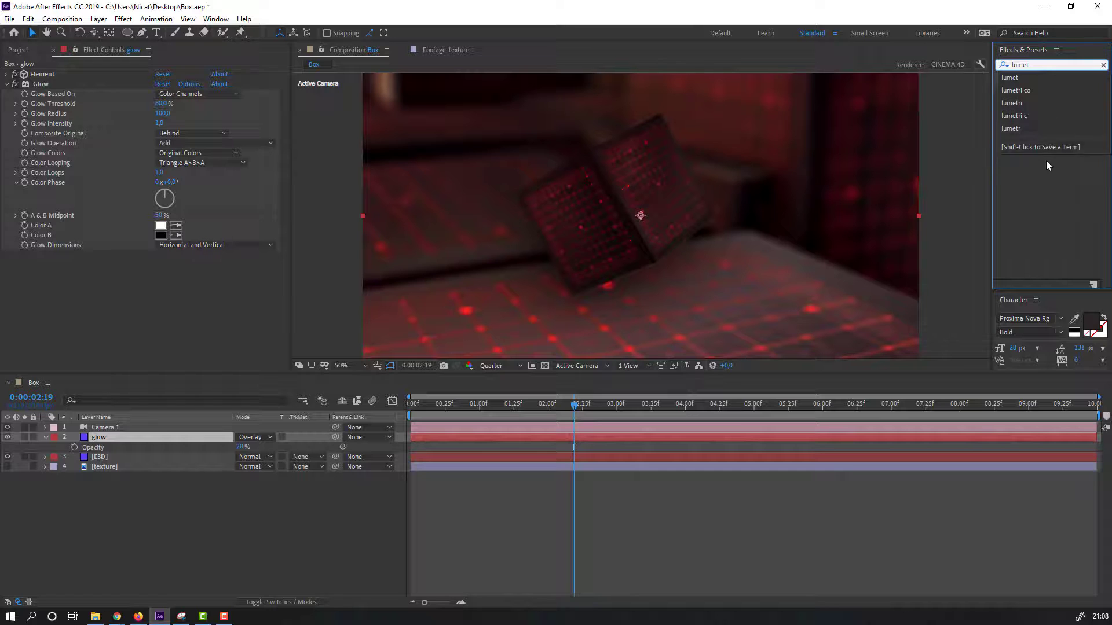
pyautogui.moveTo(1044, 89); pyautogui.dragTo(121, 440)
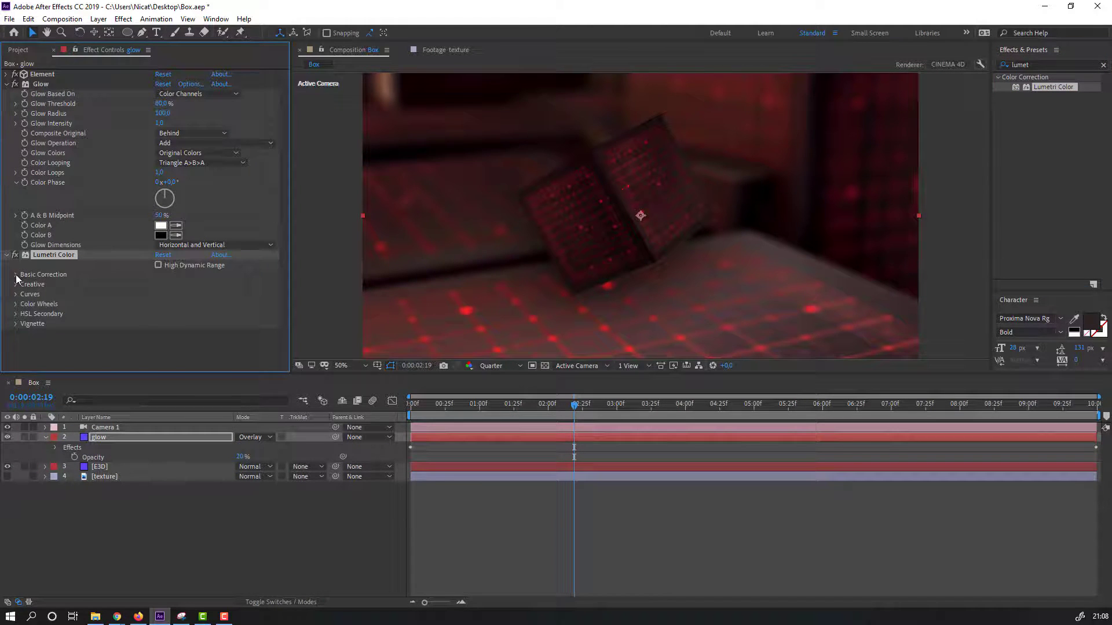
# Set Exposure to 3.0 in the Basic Correction of the glow layer's Lumetri Color effect
pyautogui.click(16, 274)
pyautogui.click(159, 278)
pyautogui.write('1')
pyautogui.press('Return')
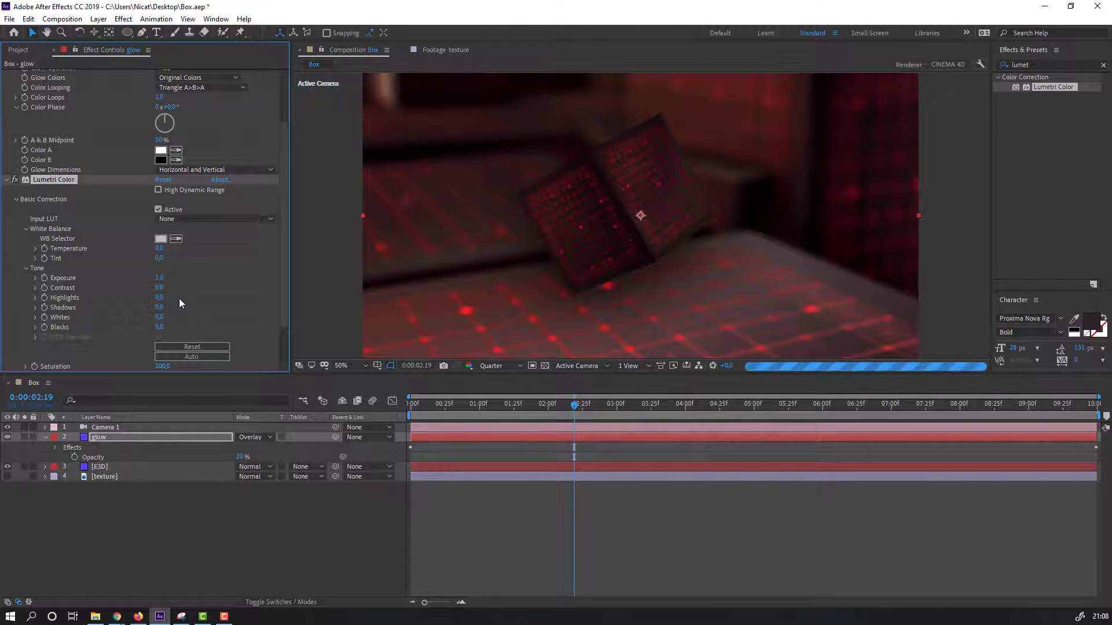
pyautogui.click(171, 281)
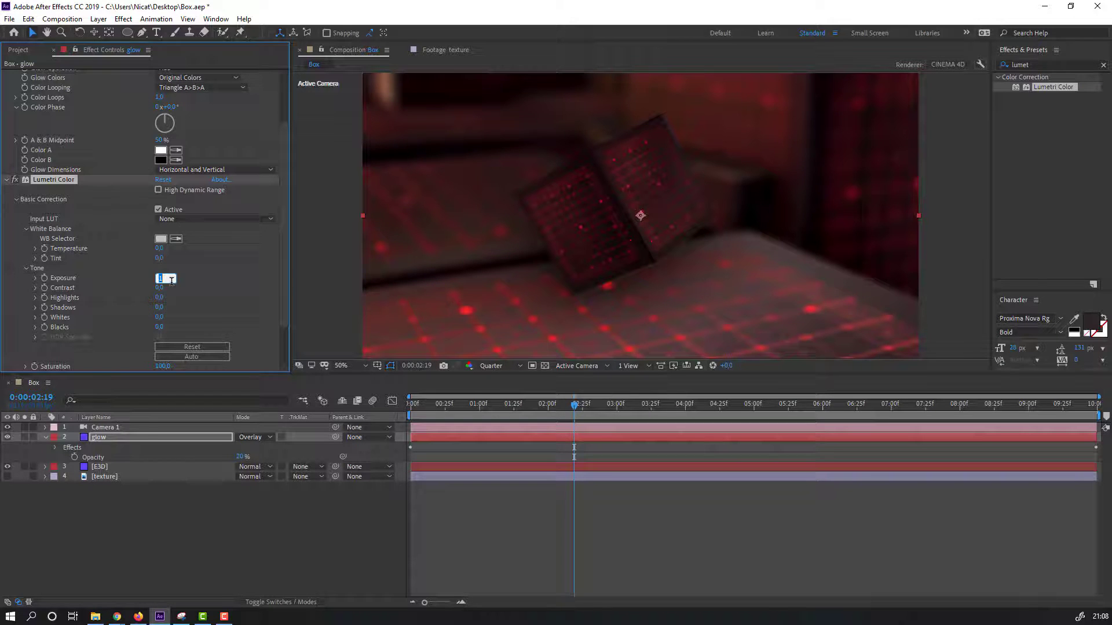
pyautogui.write('3')
pyautogui.press('Return')
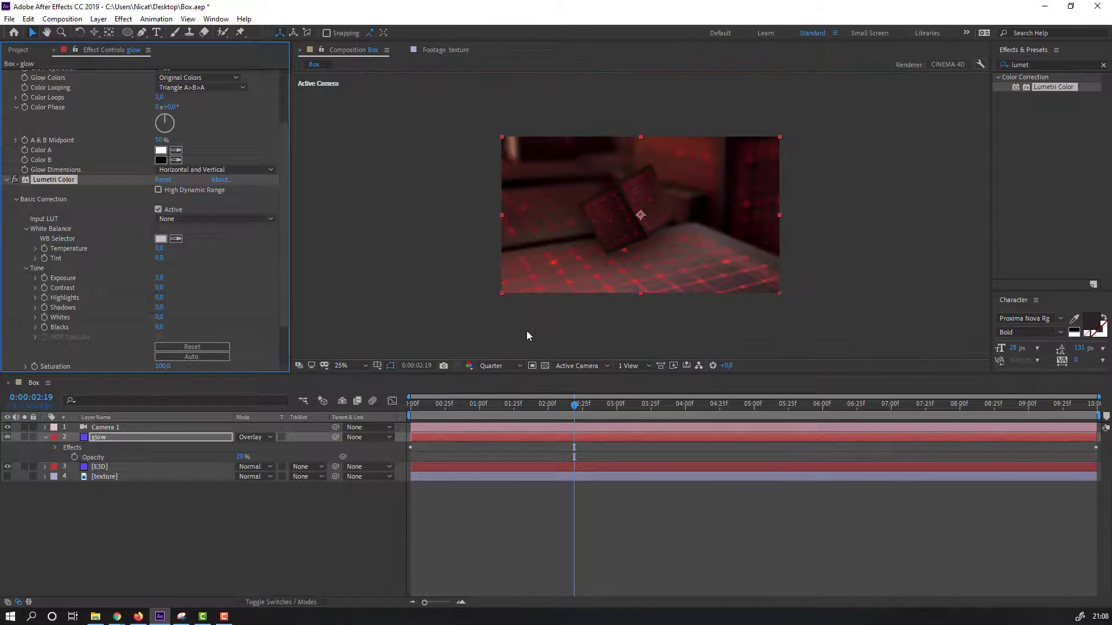
# Check the composition's look at 0:00:03:28 and 0:00:04:11 with all layers deselected
pyautogui.moveTo(574, 405); pyautogui.dragTo(656, 408)
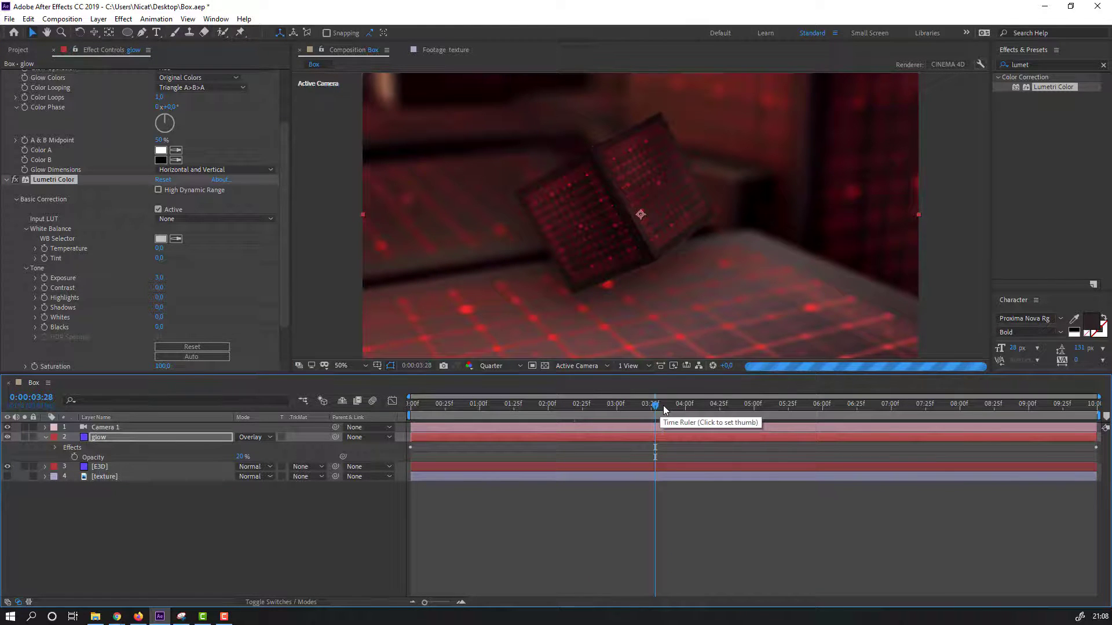
pyautogui.click(700, 404)
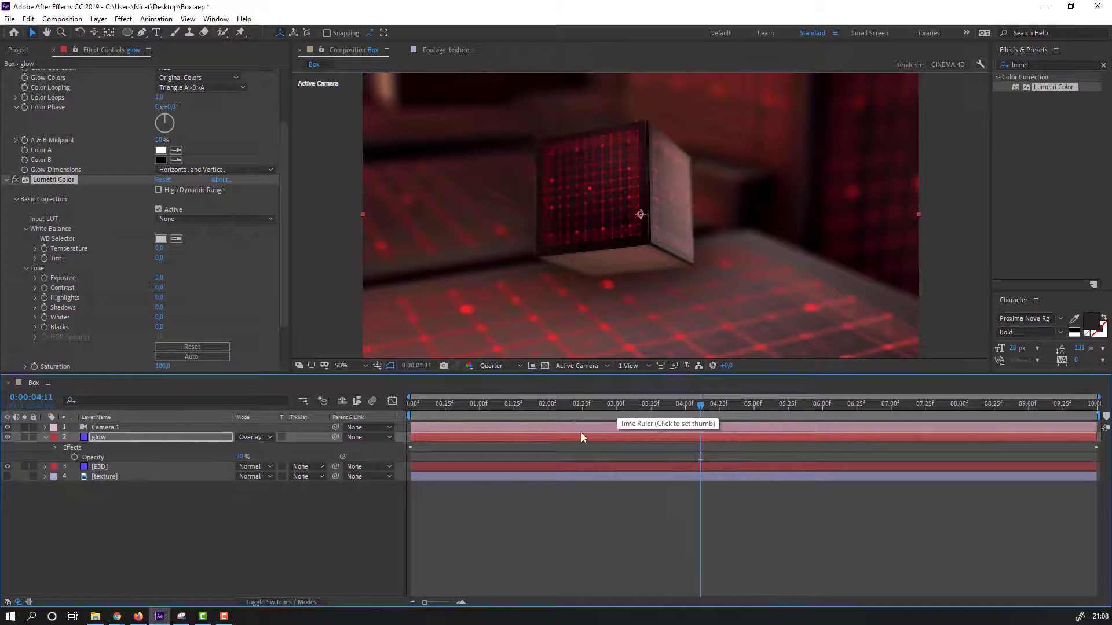
pyautogui.press('F2')
pyautogui.scroll(-2, 481, 316)
pyautogui.scroll(2, 467, 318)
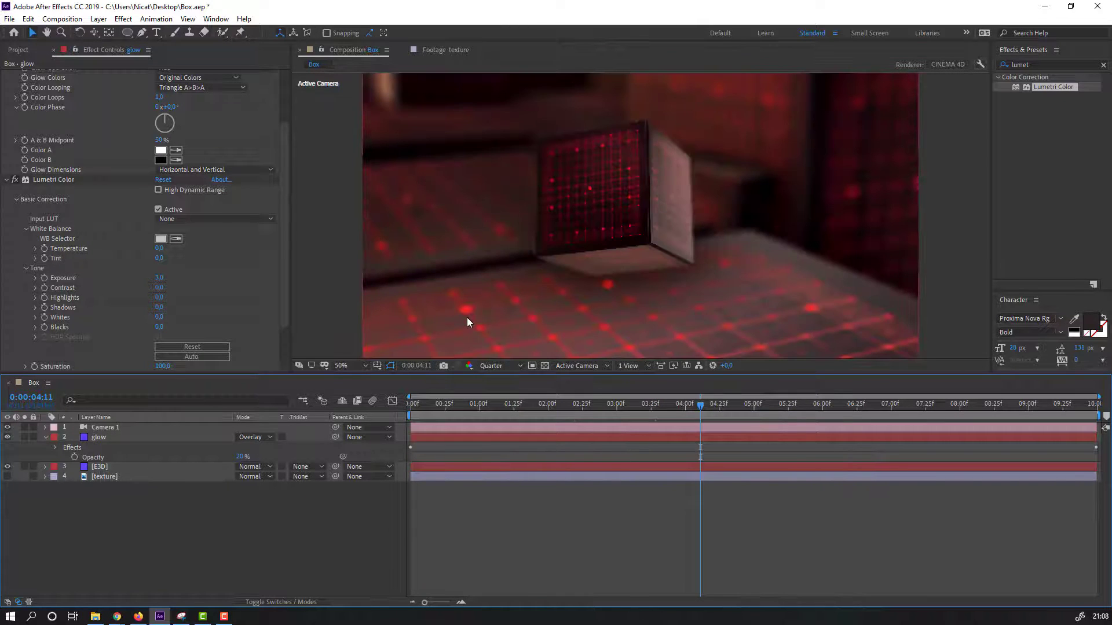
pyautogui.scroll(3, 190, 260)
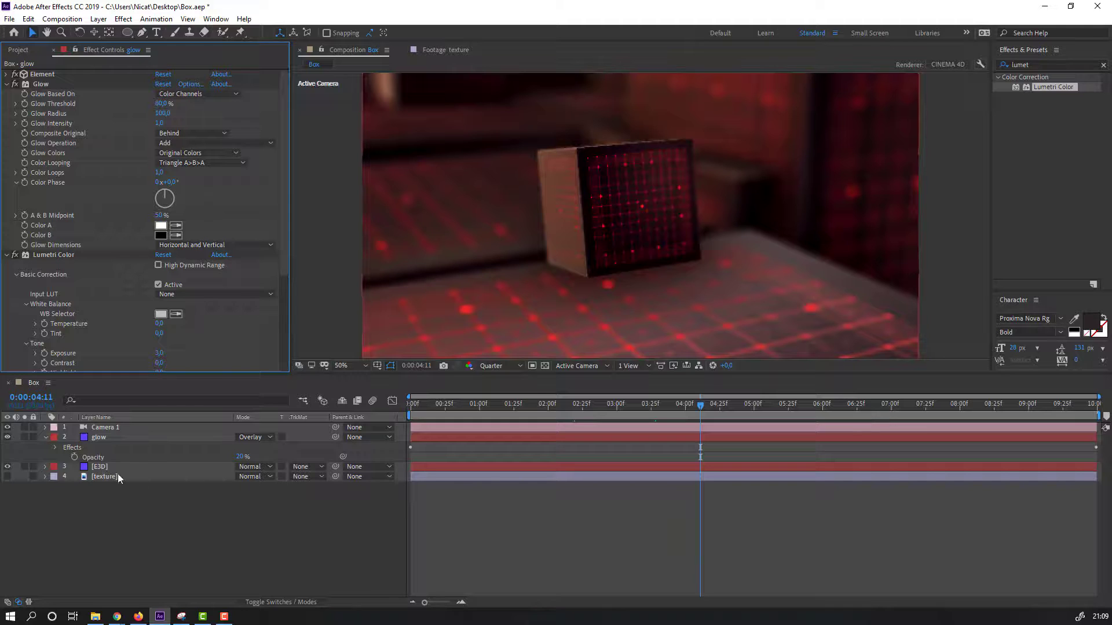
# Open Element's Scene Setup from the glow layer and select the first Box Model's Default material
pyautogui.click(95, 441)
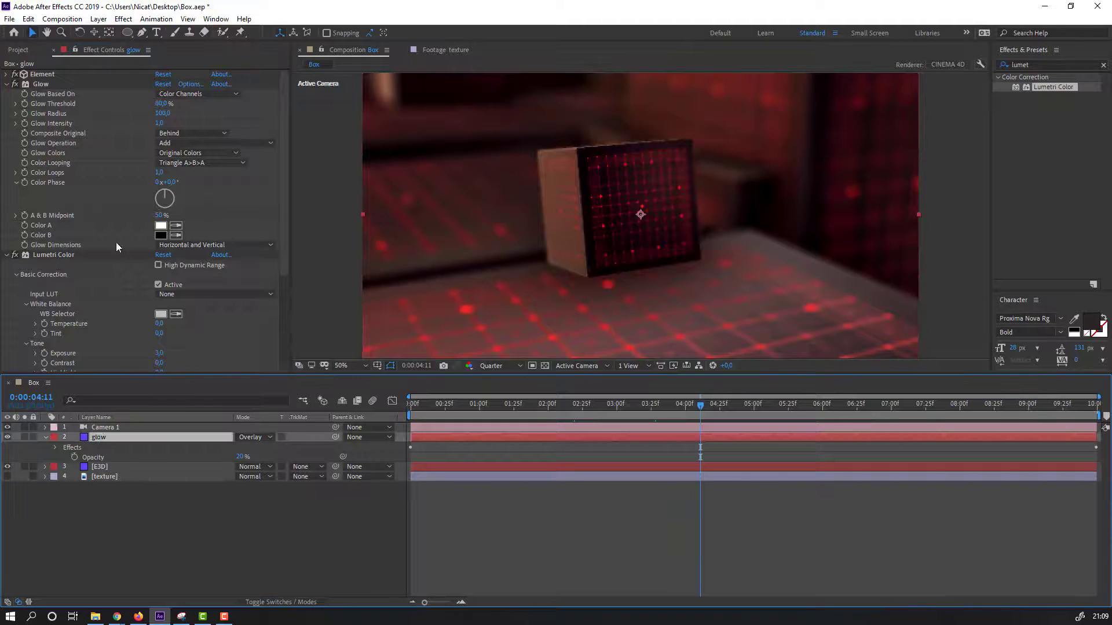
pyautogui.click(6, 74)
pyautogui.click(57, 100)
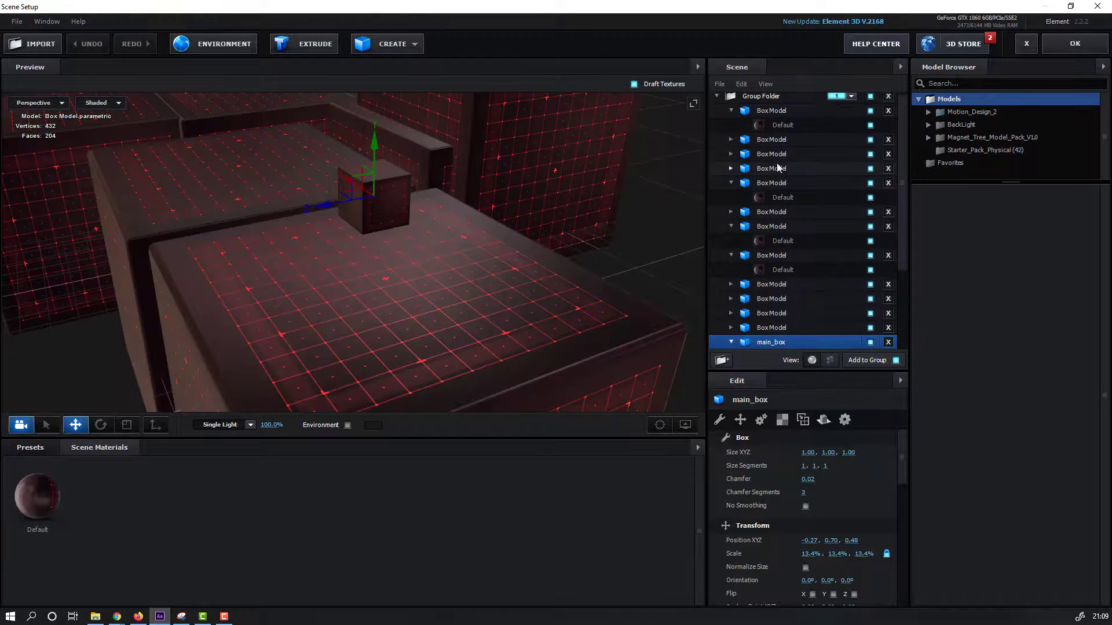
pyautogui.click(783, 126)
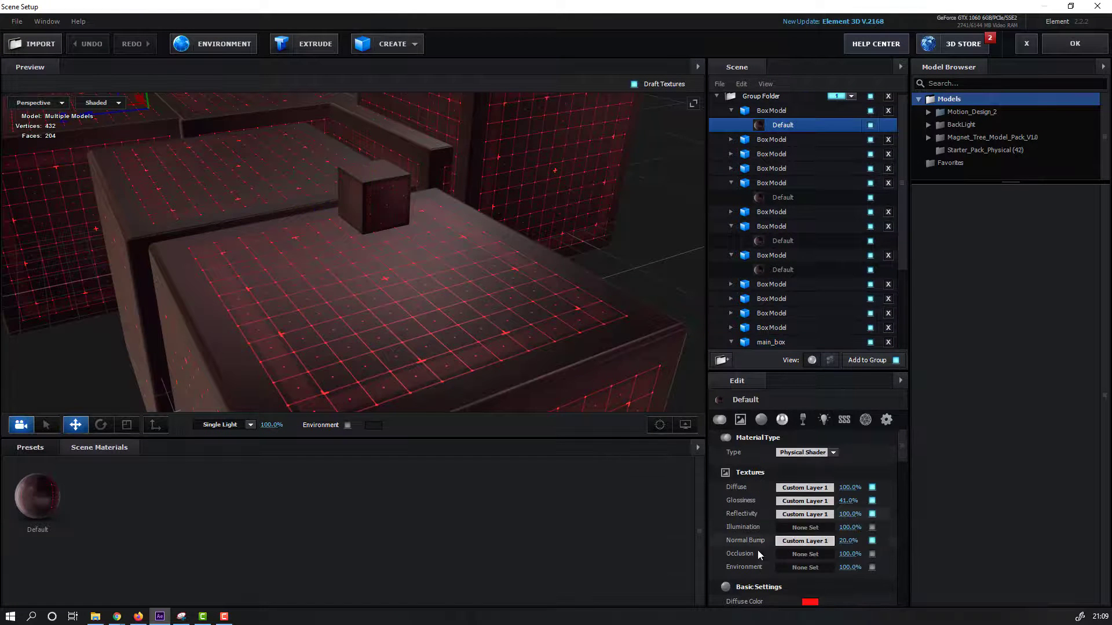
# Set the Default material's Environment Multiplier to 400% and inspect the boxes in the preview
pyautogui.scroll(-1, 755, 536)
pyautogui.scroll(-3, 755, 536)
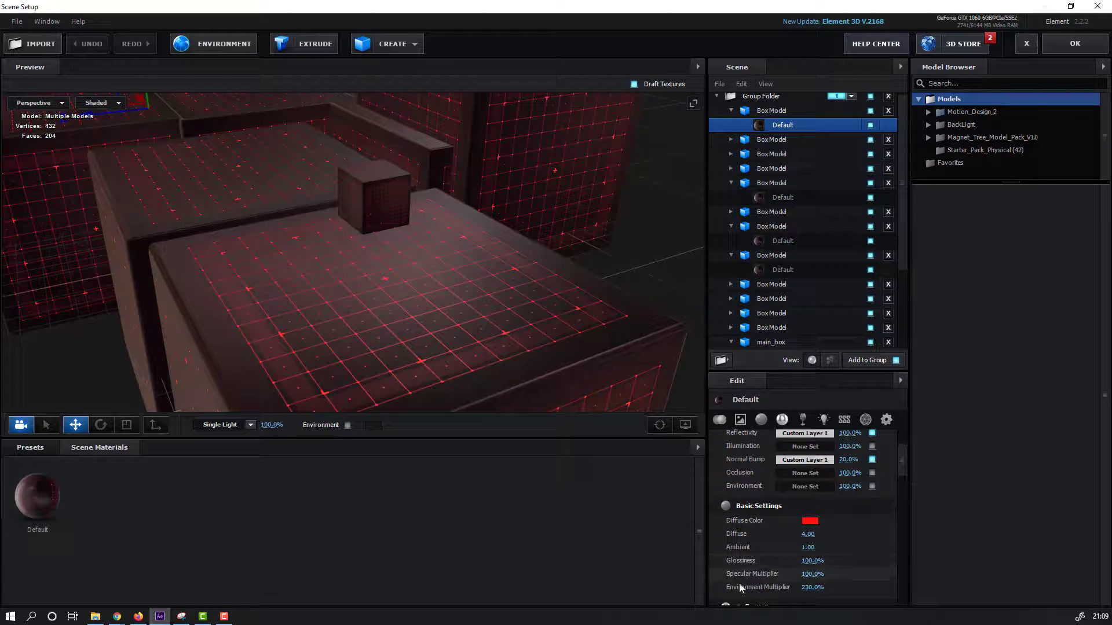
pyautogui.click(809, 589)
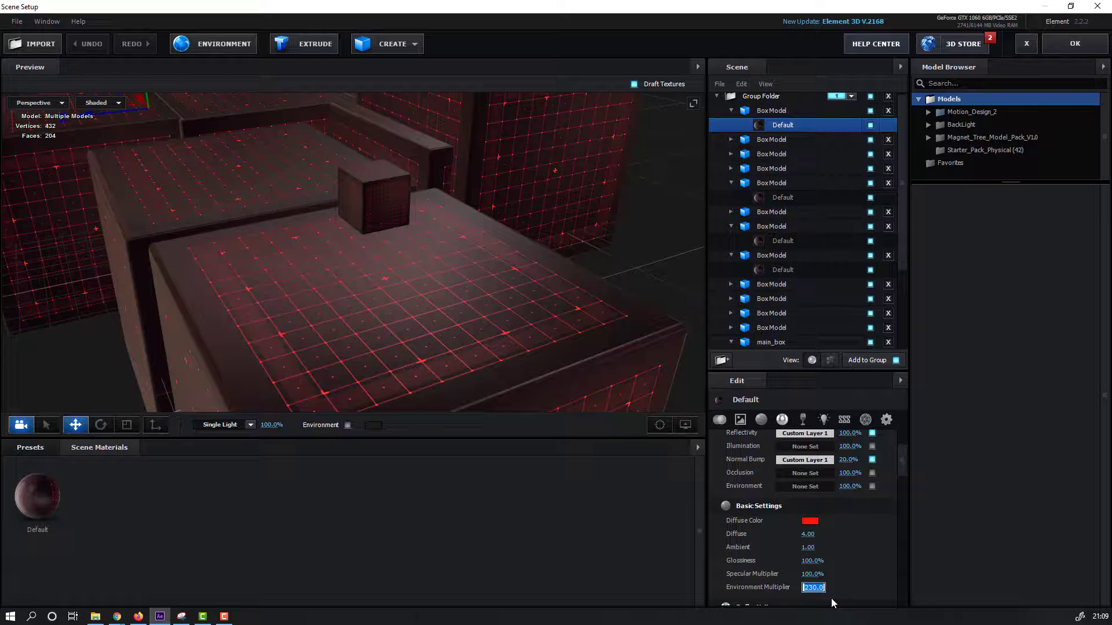
pyautogui.write('300')
pyautogui.press('Return')
pyautogui.moveTo(405, 307); pyautogui.dragTo(429, 280)
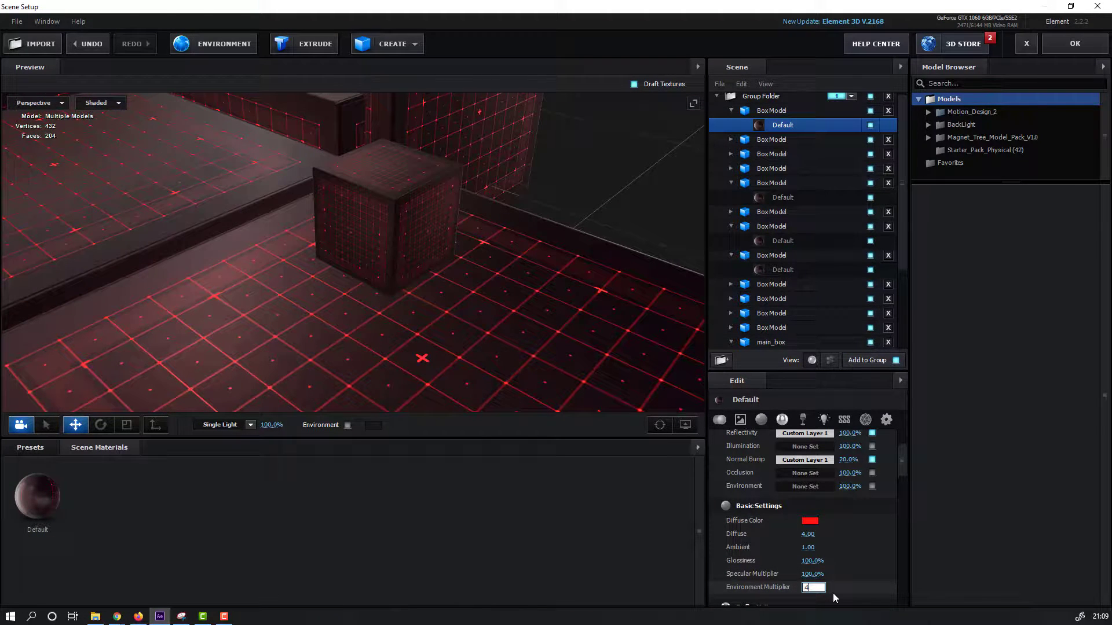
pyautogui.press('Return')
pyautogui.scroll(-3, 415, 273)
pyautogui.moveTo(415, 274); pyautogui.dragTo(463, 249)
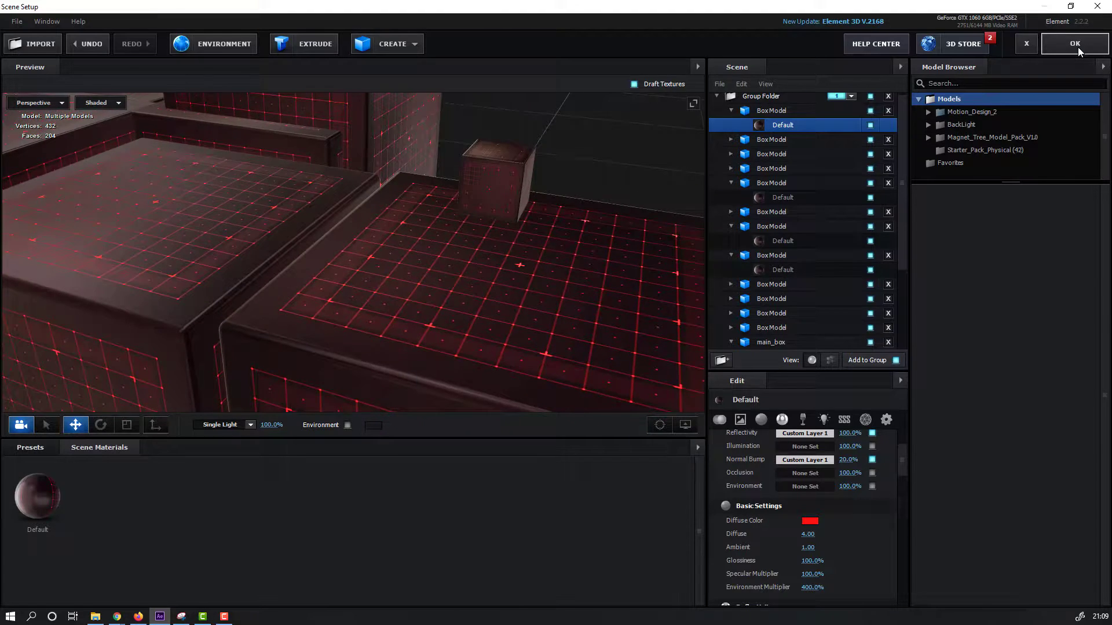
# Apply the Scene Setup changes, and set the Additional Lighting Brightness Multiplier of the E3D layer's Element effect to 200%
pyautogui.click(1075, 45)
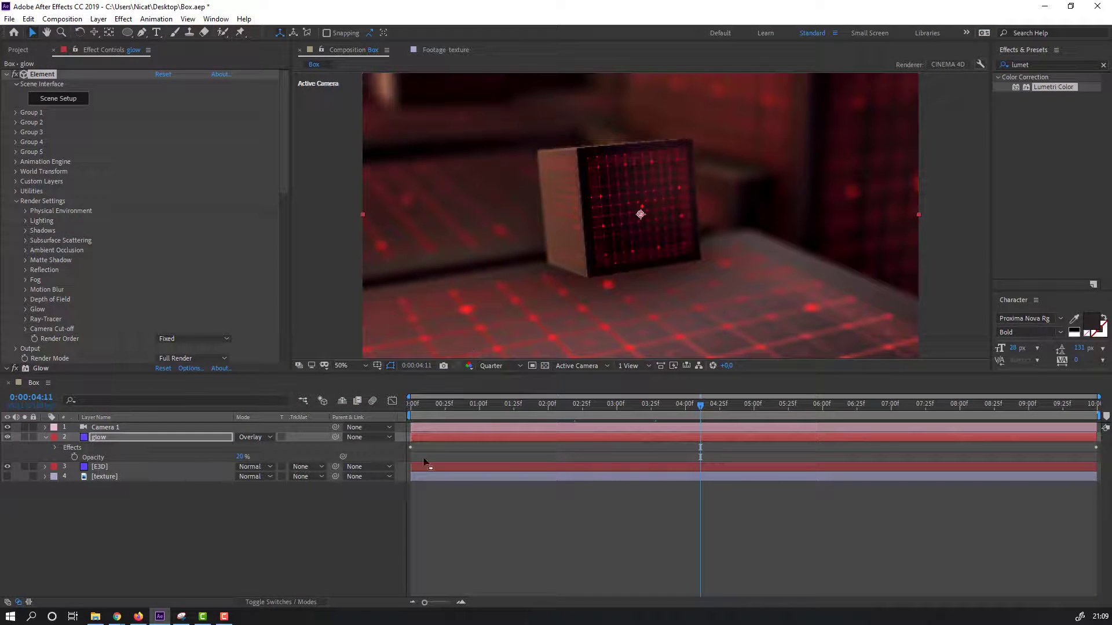
pyautogui.click(318, 541)
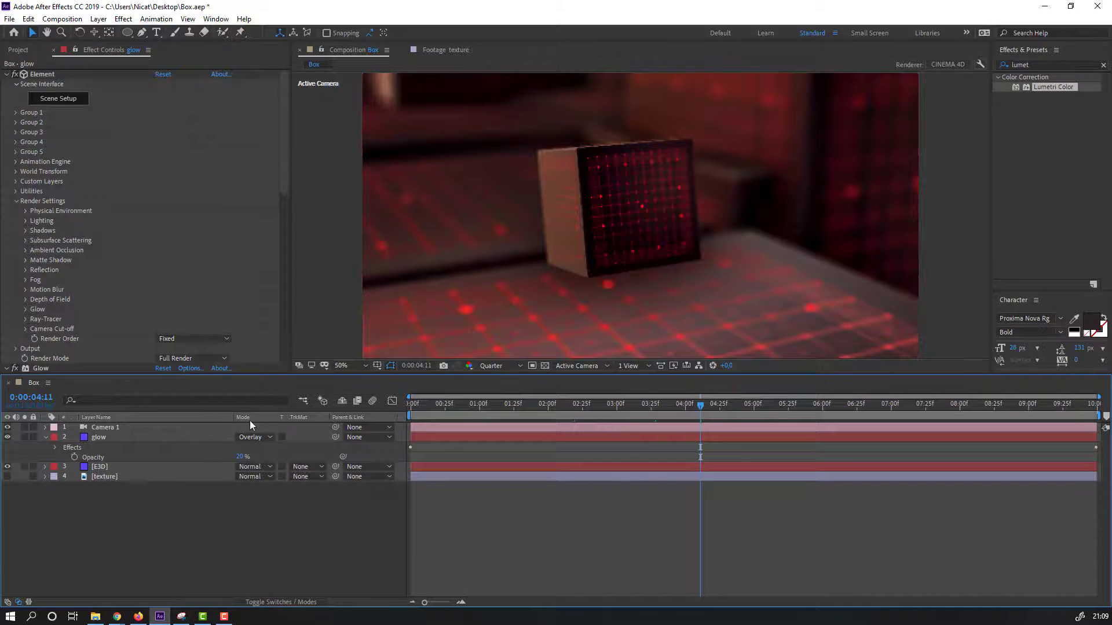
pyautogui.click(109, 469)
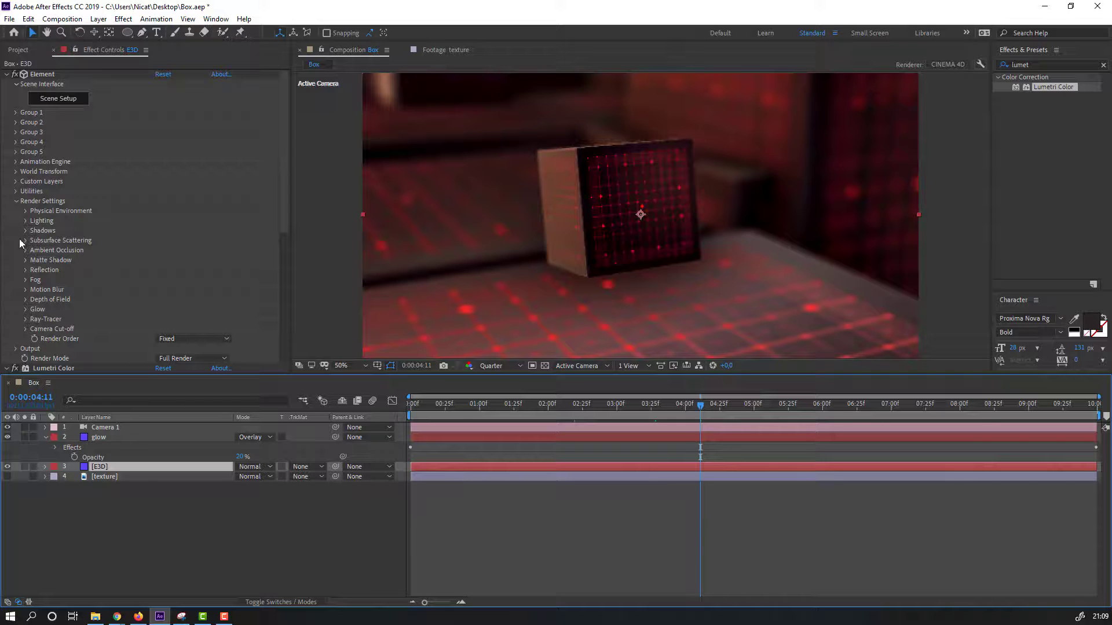
pyautogui.click(25, 221)
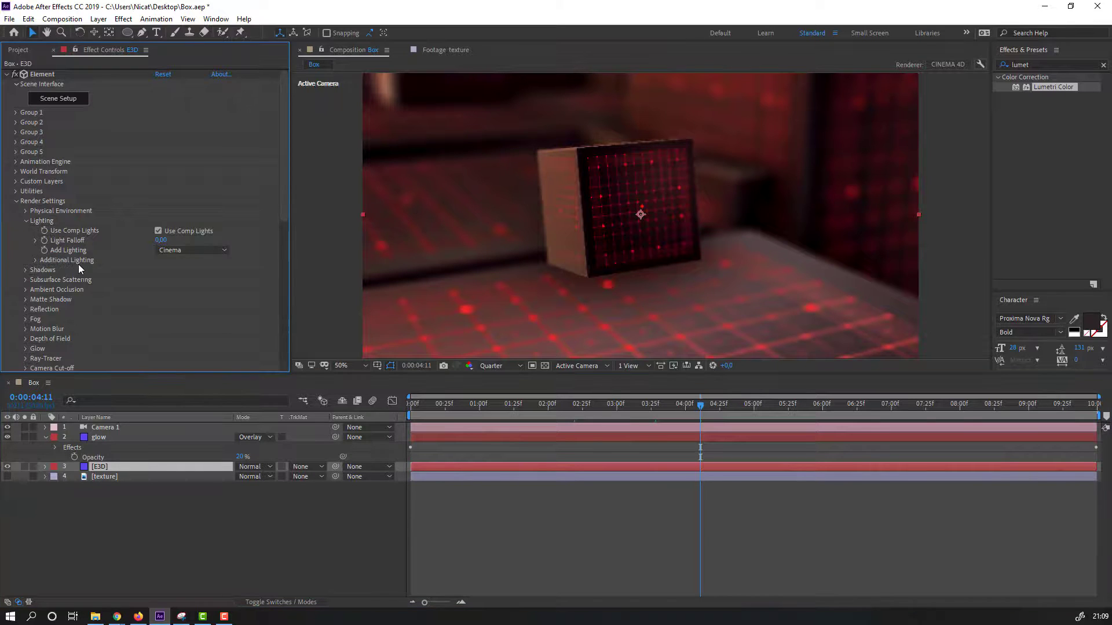
pyautogui.click(36, 261)
pyautogui.click(164, 270)
pyautogui.write('200')
pyautogui.press('Return')
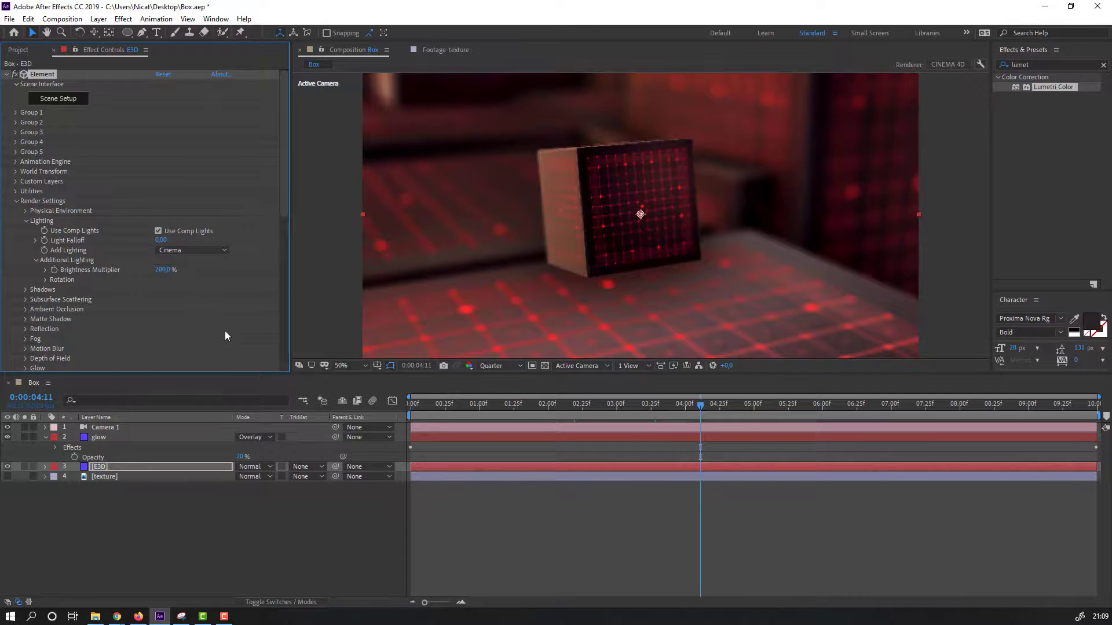
# Set the composition preview resolution to Full and inspect the rendered boxes at 25% and 50% magnification
pyautogui.press(',')
pyautogui.click(492, 365)
pyautogui.click(493, 389)
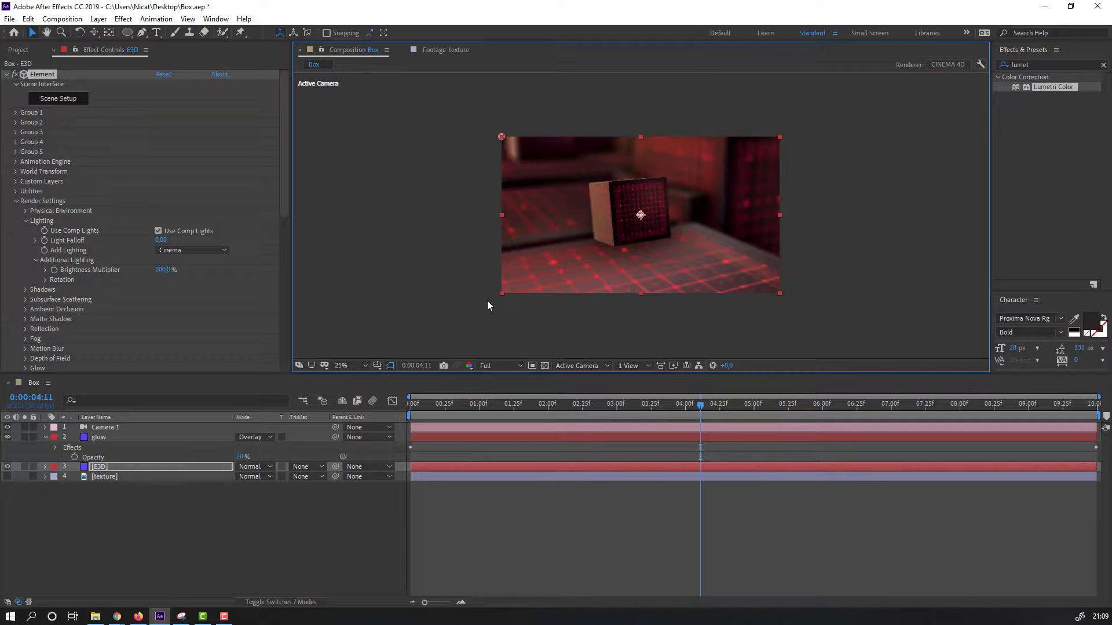
pyautogui.press('.')
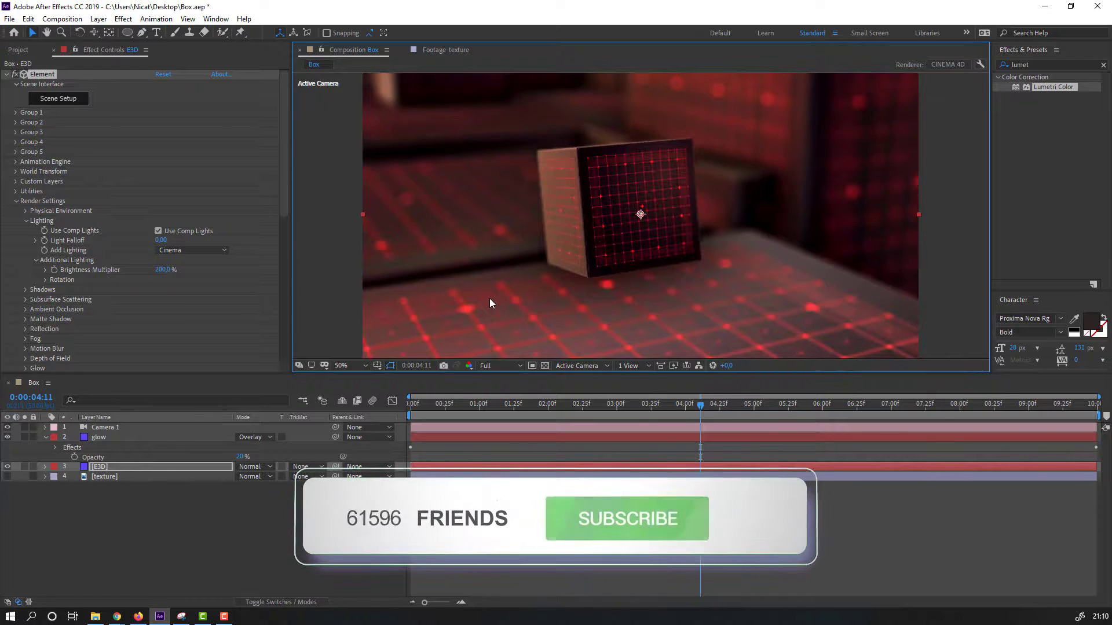
pyautogui.press(',')
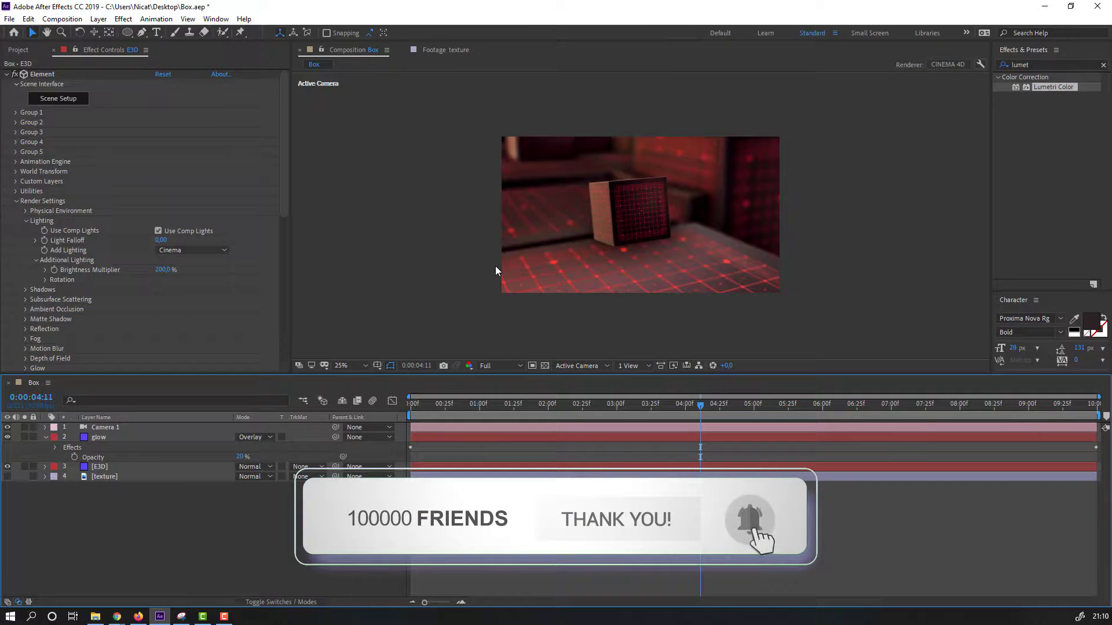
pyautogui.press('.')
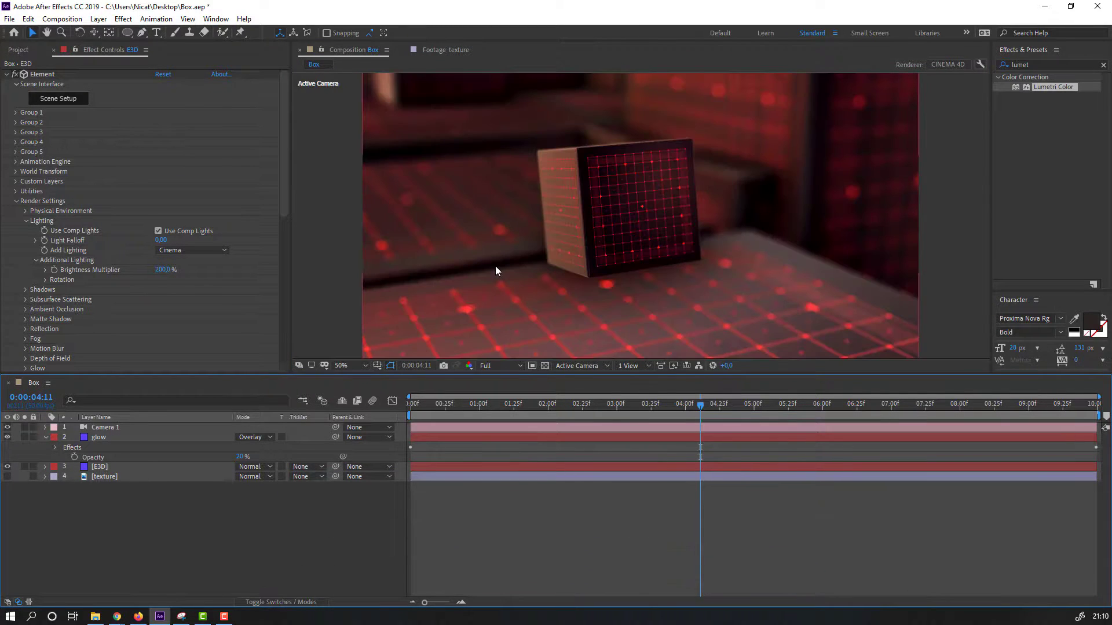